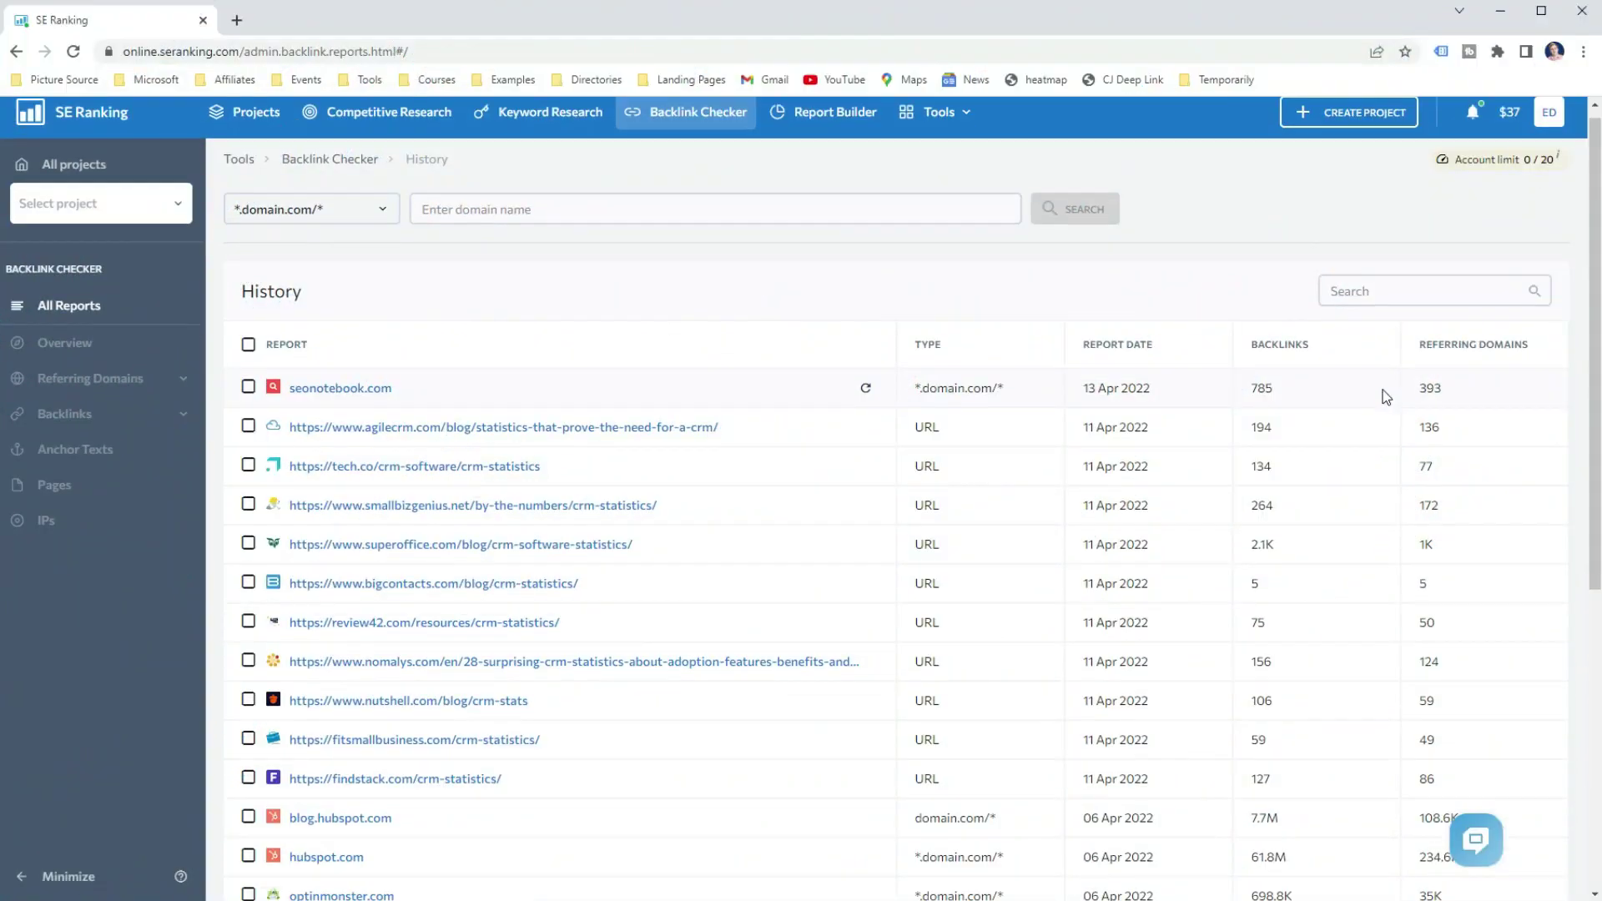
Scroll up and down through the Backlink Checker History list of past reports
{"action": "scroll", "coordinate": [1386, 398], "scroll_direction": "down", "scroll_amount": 5}
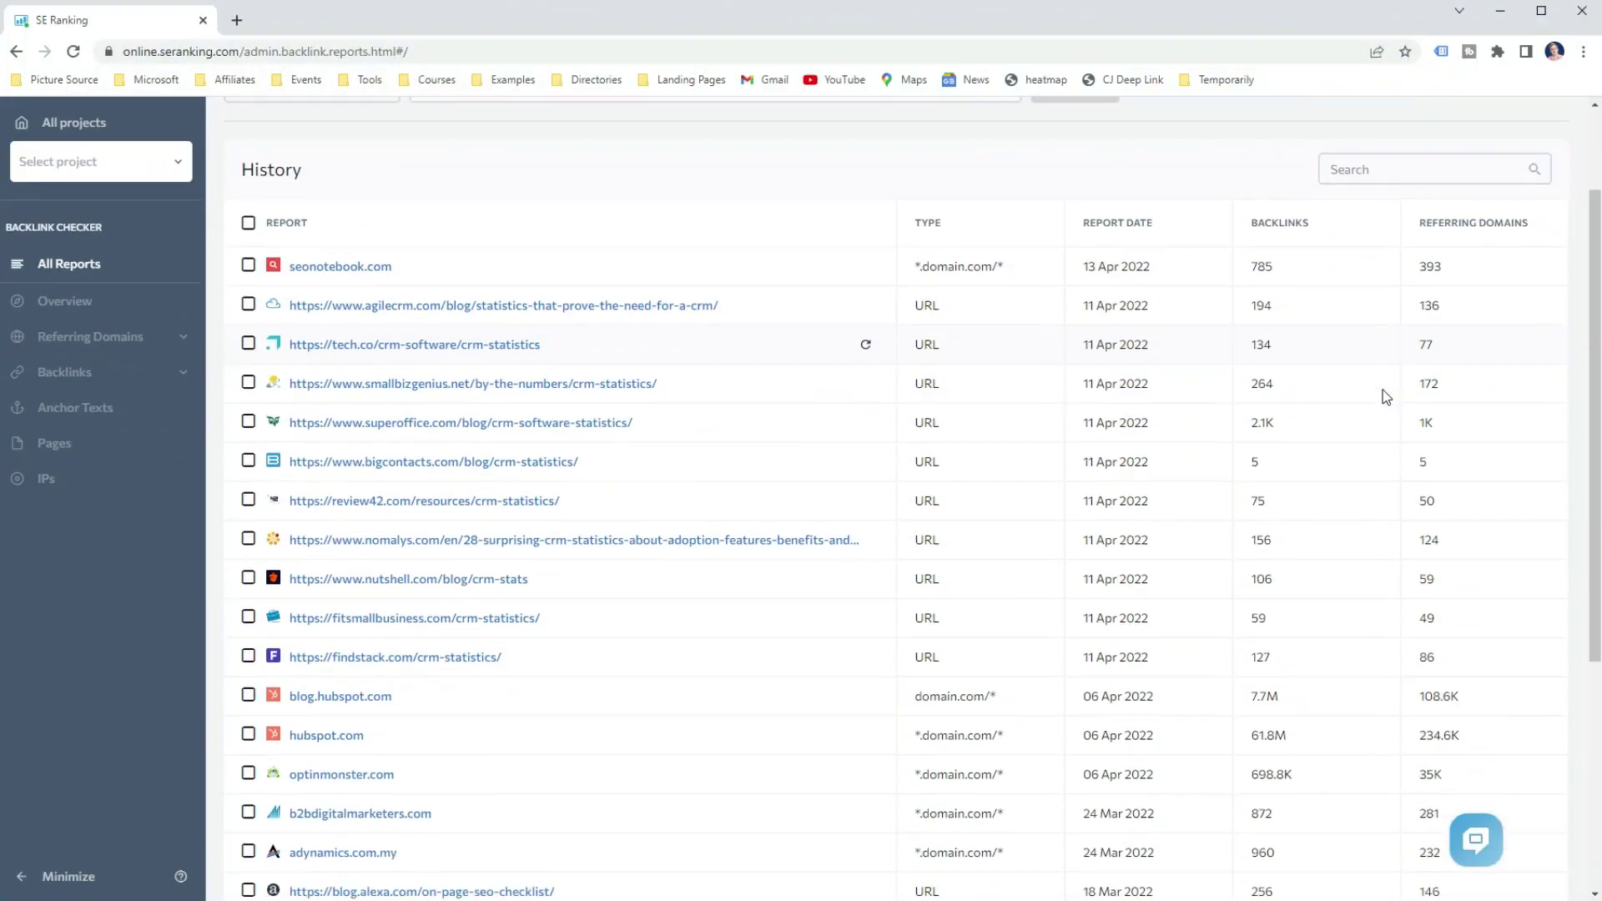
{"action": "scroll", "coordinate": [1386, 397], "scroll_direction": "up", "scroll_amount": 4}
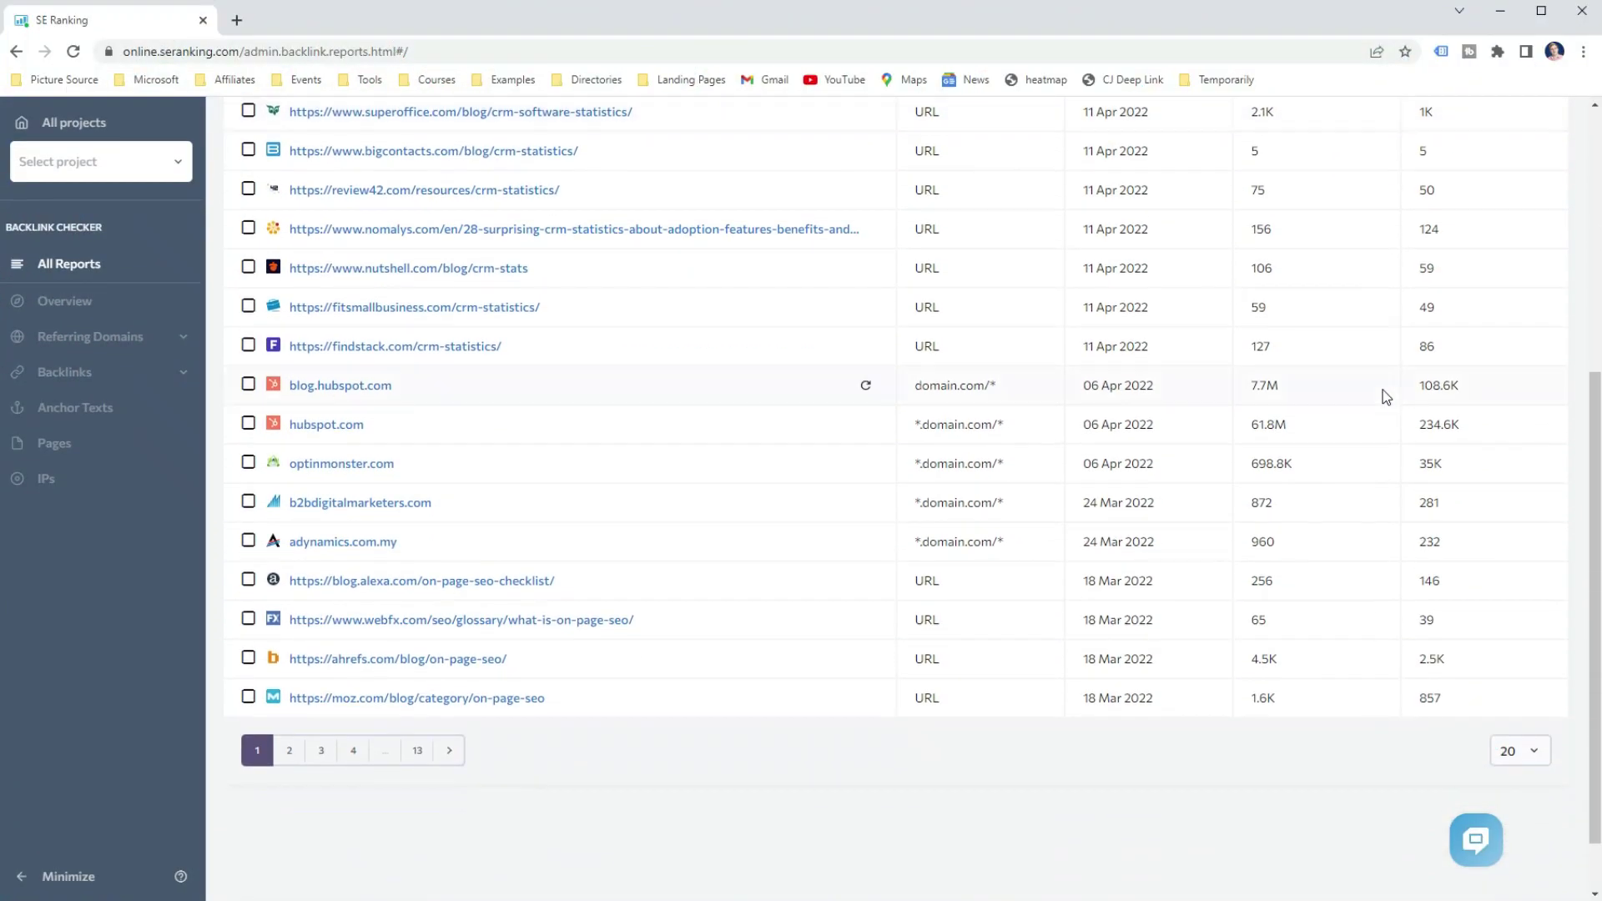
{"action": "scroll", "coordinate": [1384, 396], "scroll_direction": "up", "scroll_amount": 1}
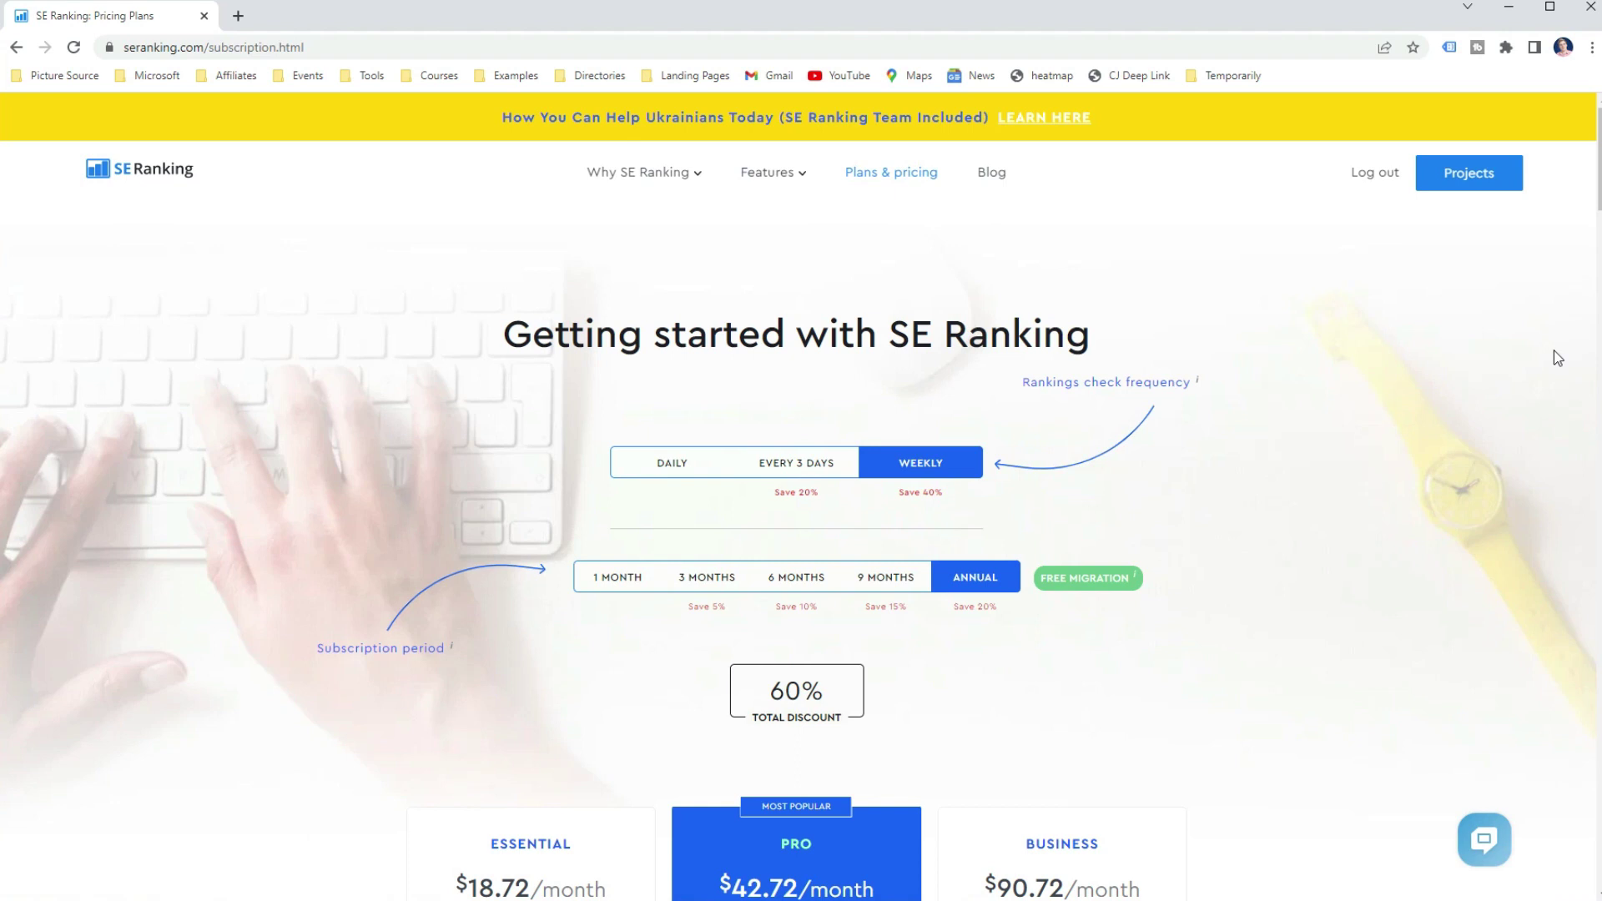
Look over the pricing plans and bring up the Essential plan's full feature listing
{"action": "scroll", "coordinate": [1557, 358], "scroll_direction": "down", "scroll_amount": 10}
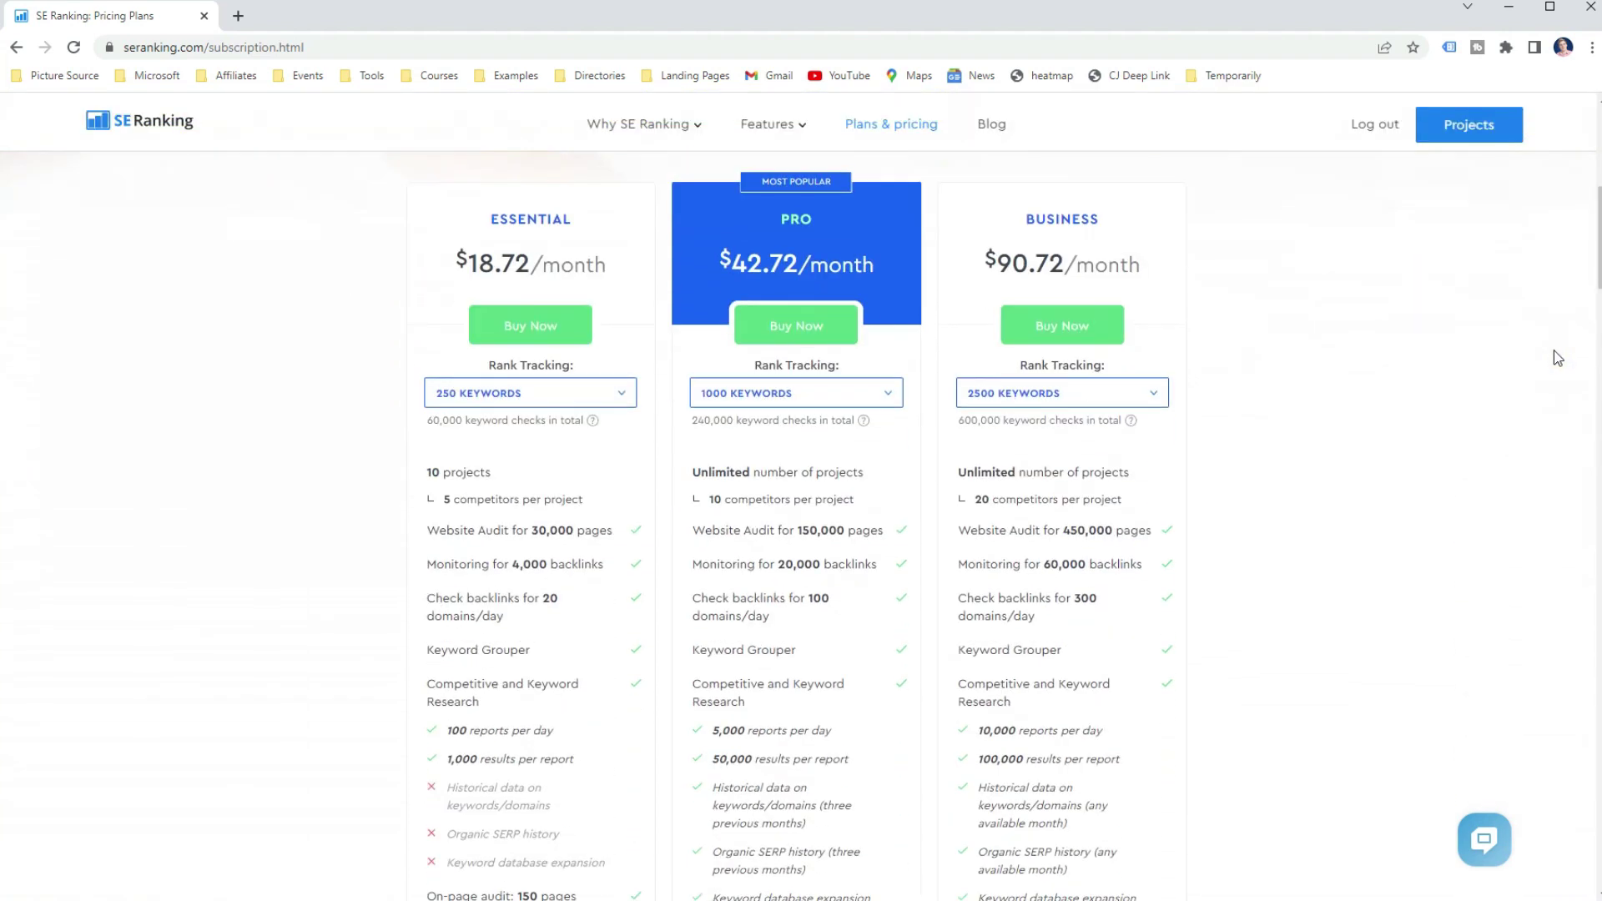
{"action": "scroll", "coordinate": [1558, 358], "scroll_direction": "up", "scroll_amount": 2}
{"action": "scroll", "coordinate": [1557, 358], "scroll_direction": "down", "scroll_amount": 5}
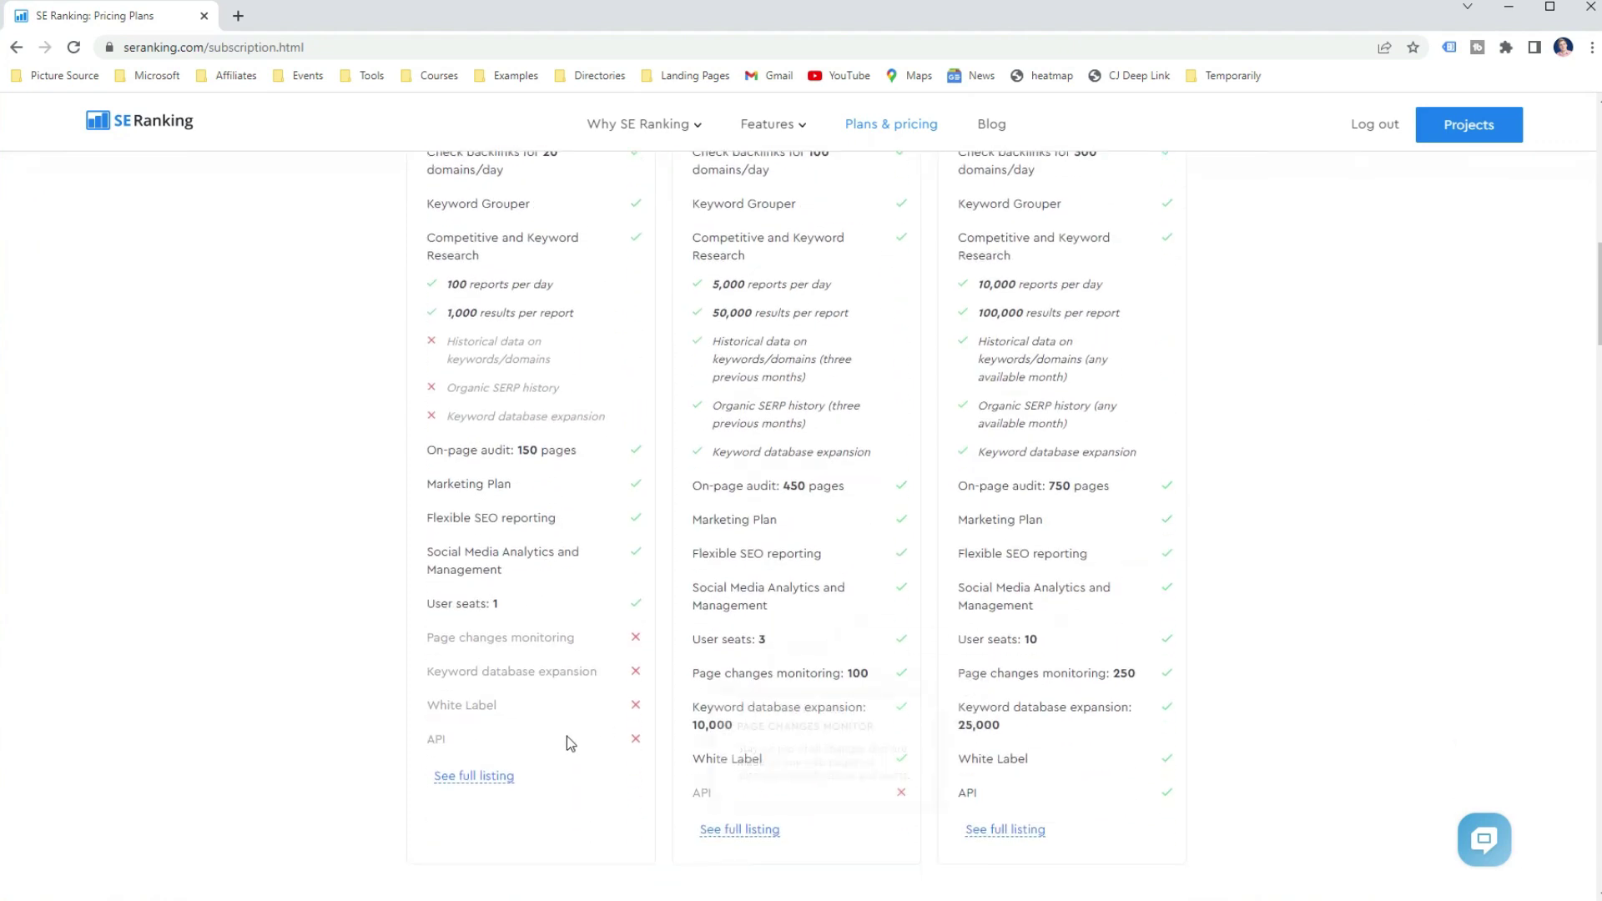
{"action": "left_click", "coordinate": [485, 784]}
Read through the Essential plan's features, then close the listing
{"action": "scroll", "coordinate": [1040, 524], "scroll_direction": "down", "scroll_amount": 3}
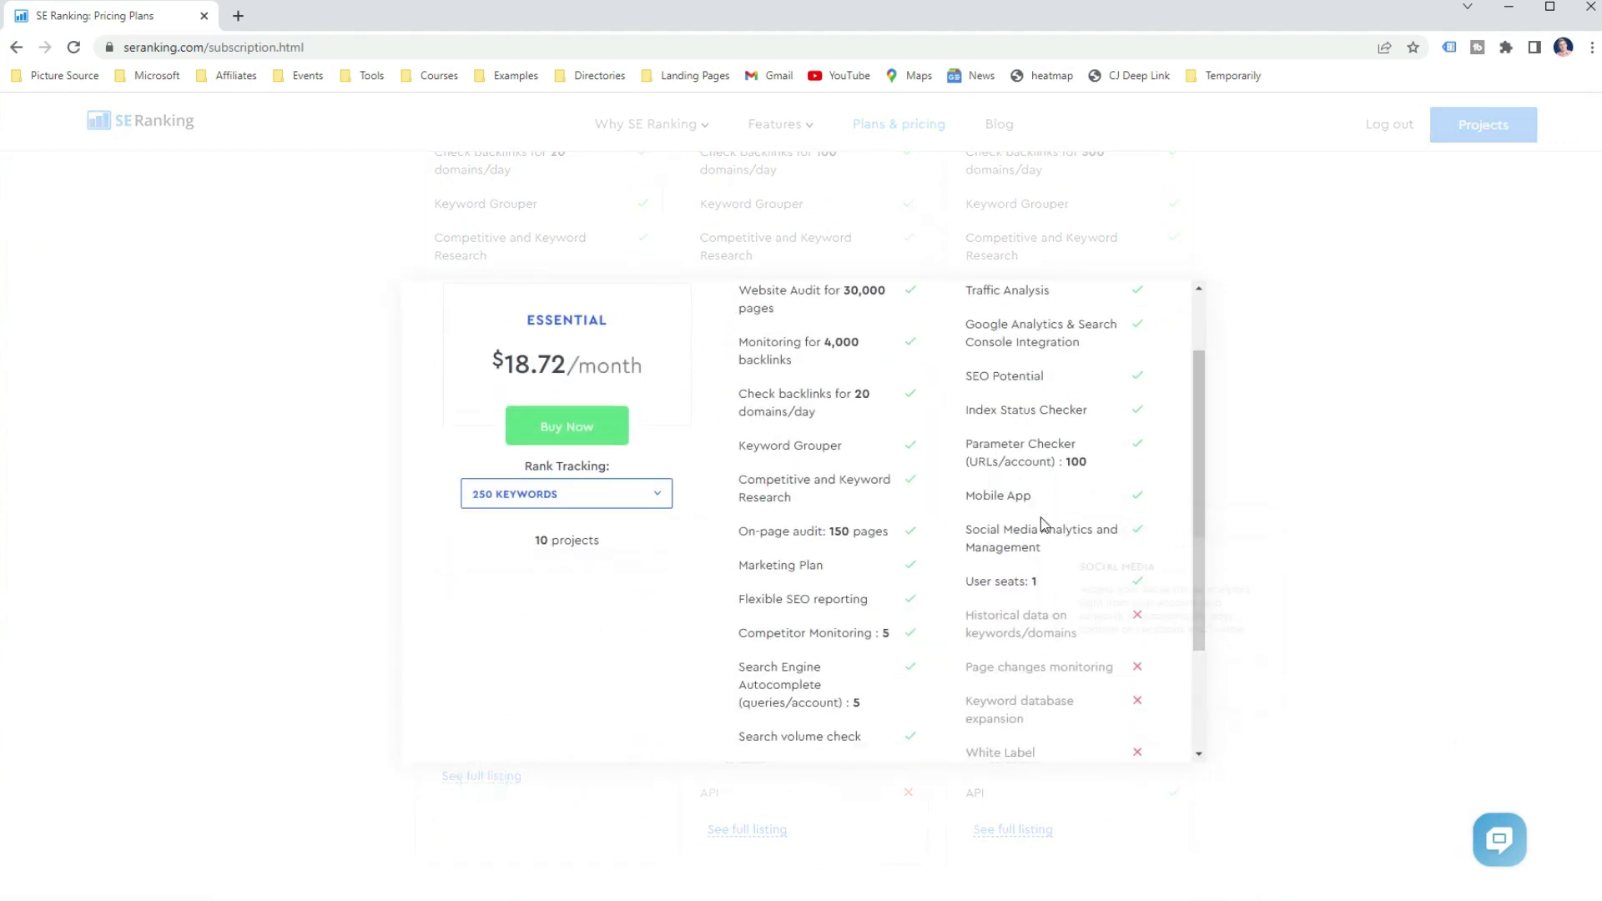
{"action": "scroll", "coordinate": [1040, 517], "scroll_direction": "up", "scroll_amount": 2}
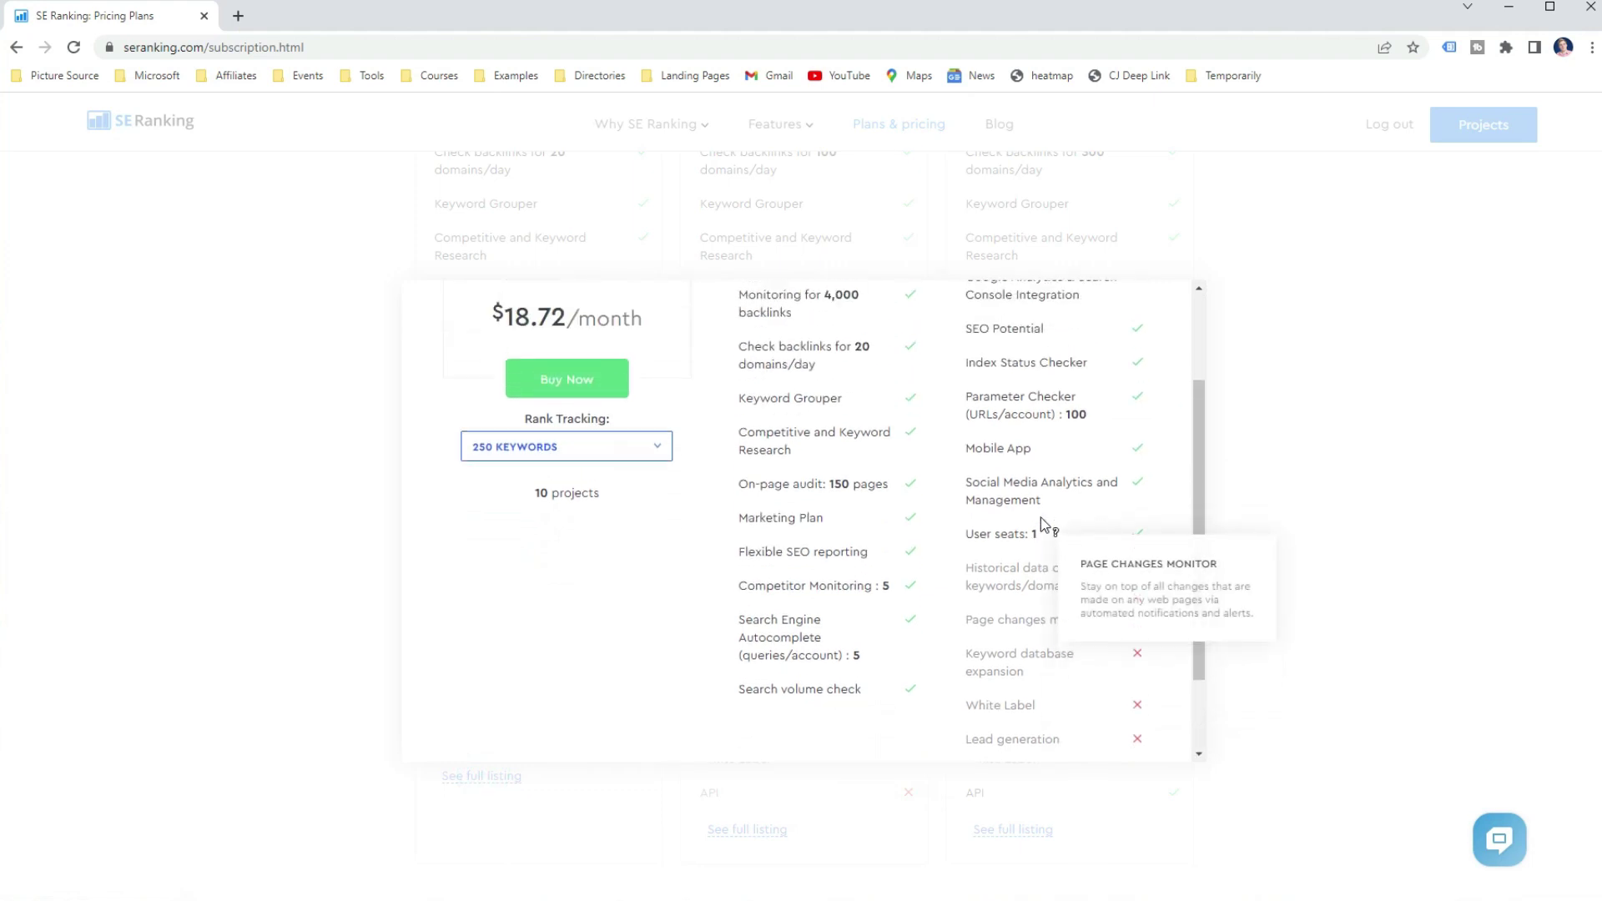
{"action": "scroll", "coordinate": [1040, 517], "scroll_direction": "up", "scroll_amount": 1}
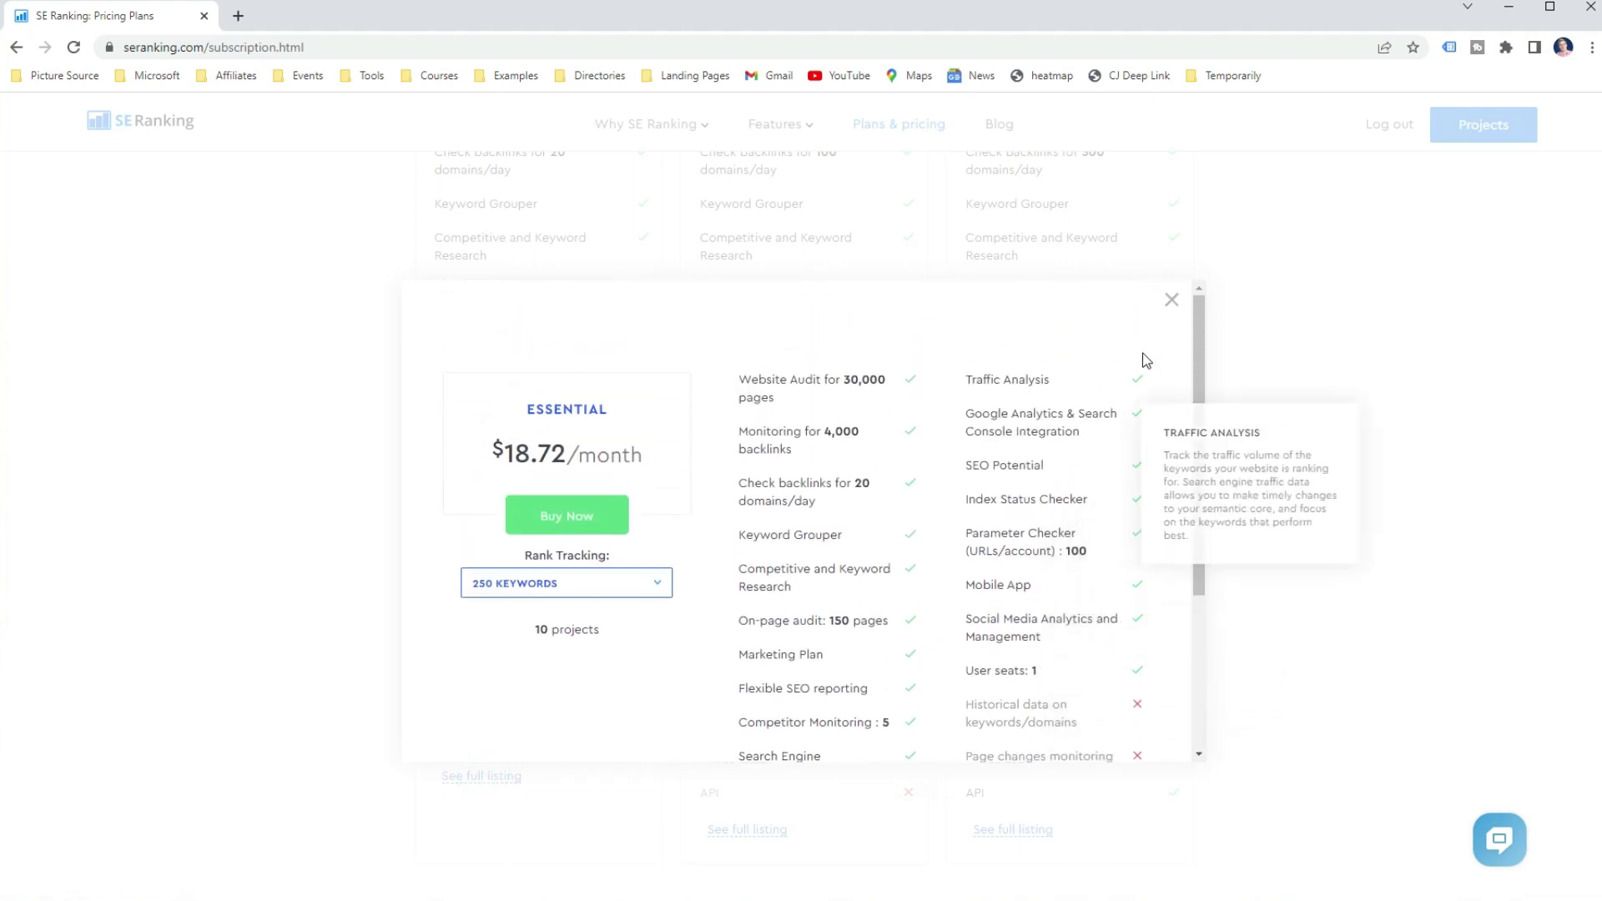
{"action": "left_click", "coordinate": [1186, 306]}
{"action": "scroll", "coordinate": [1315, 358], "scroll_direction": "up", "scroll_amount": 5}
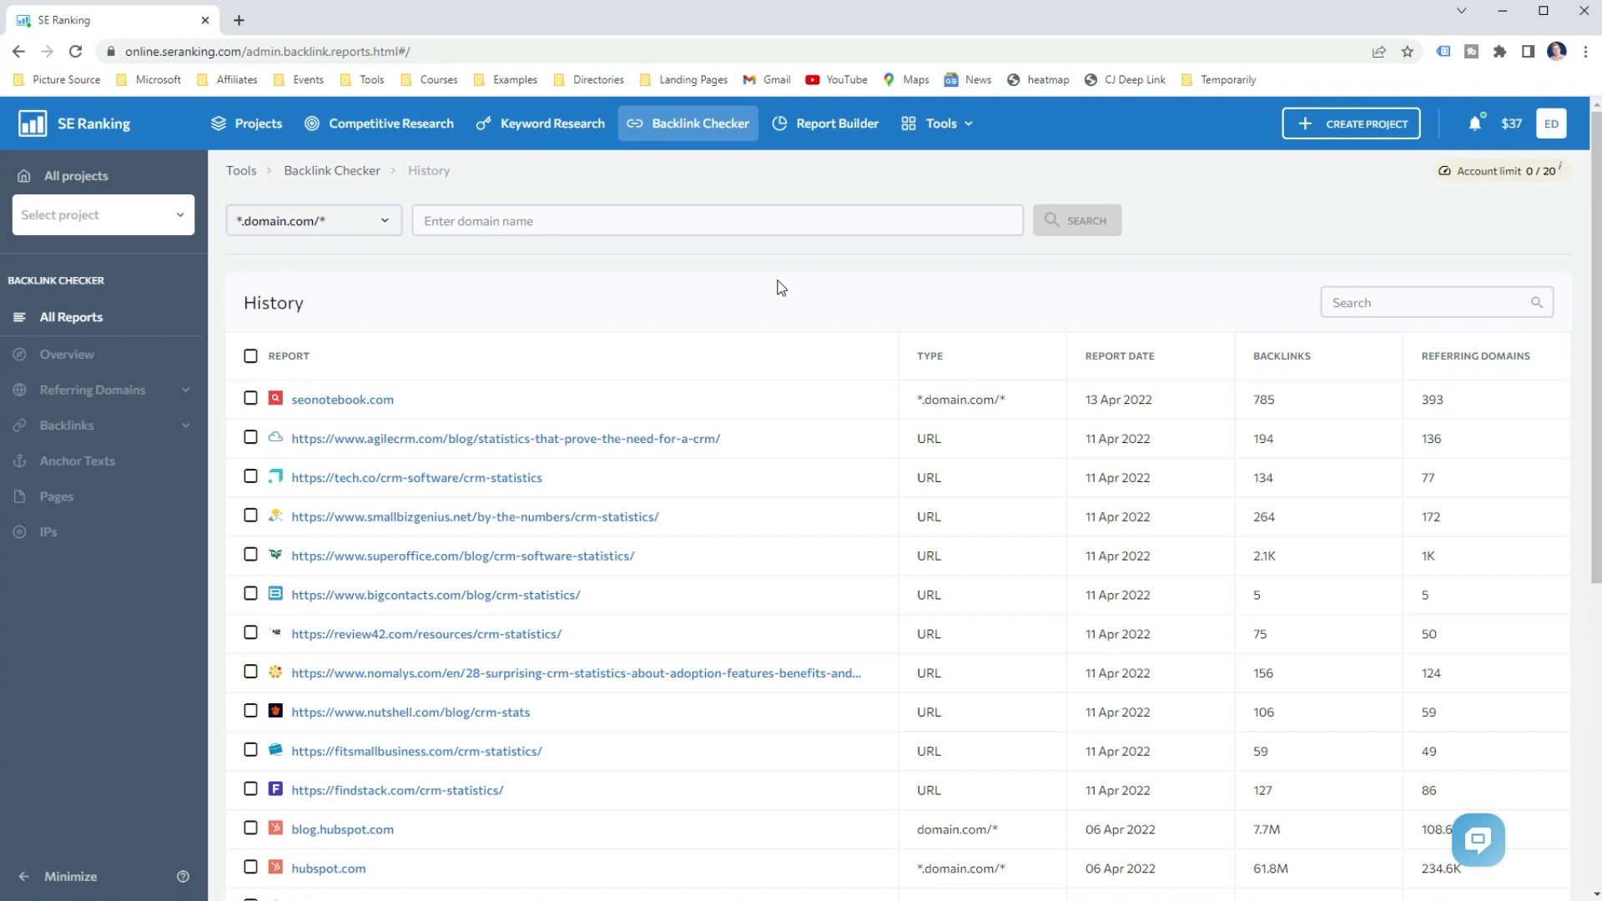
Enter b2bdigitalmarketers.com, then replace it with the guest-posting blog post URL in exact-URL mode
{"action": "left_click", "coordinate": [762, 222]}
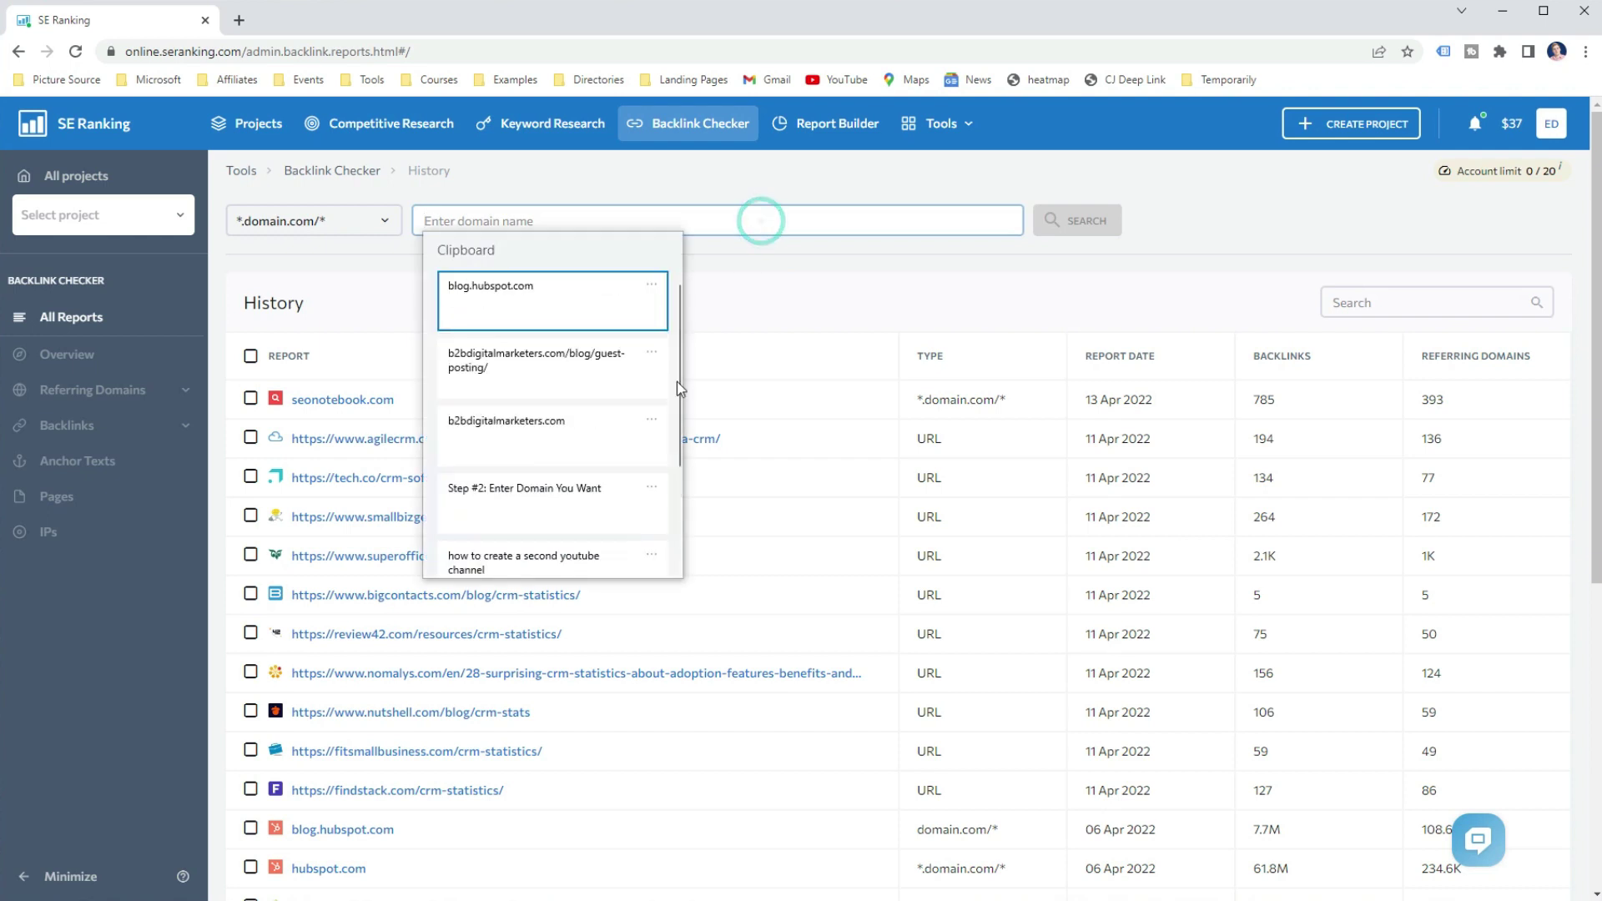
{"action": "left_click", "coordinate": [584, 421]}
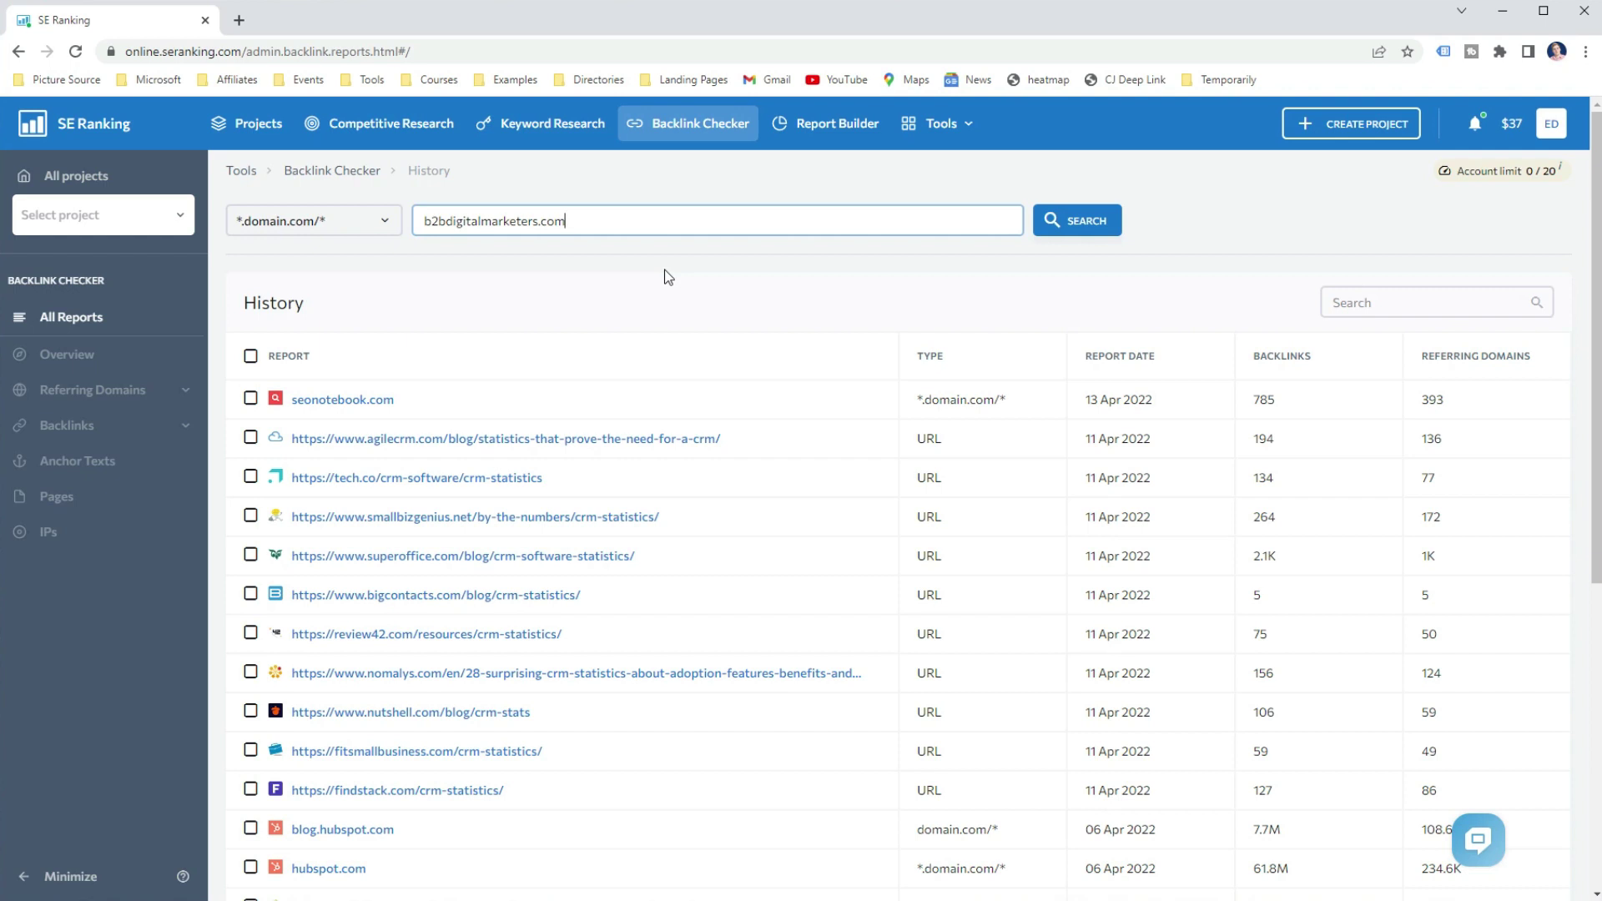
{"action": "triple_click", "coordinate": [626, 215]}
{"action": "key", "text": "super+c"}
{"action": "key", "text": "BackSpace"}
{"action": "key", "text": "super+v"}
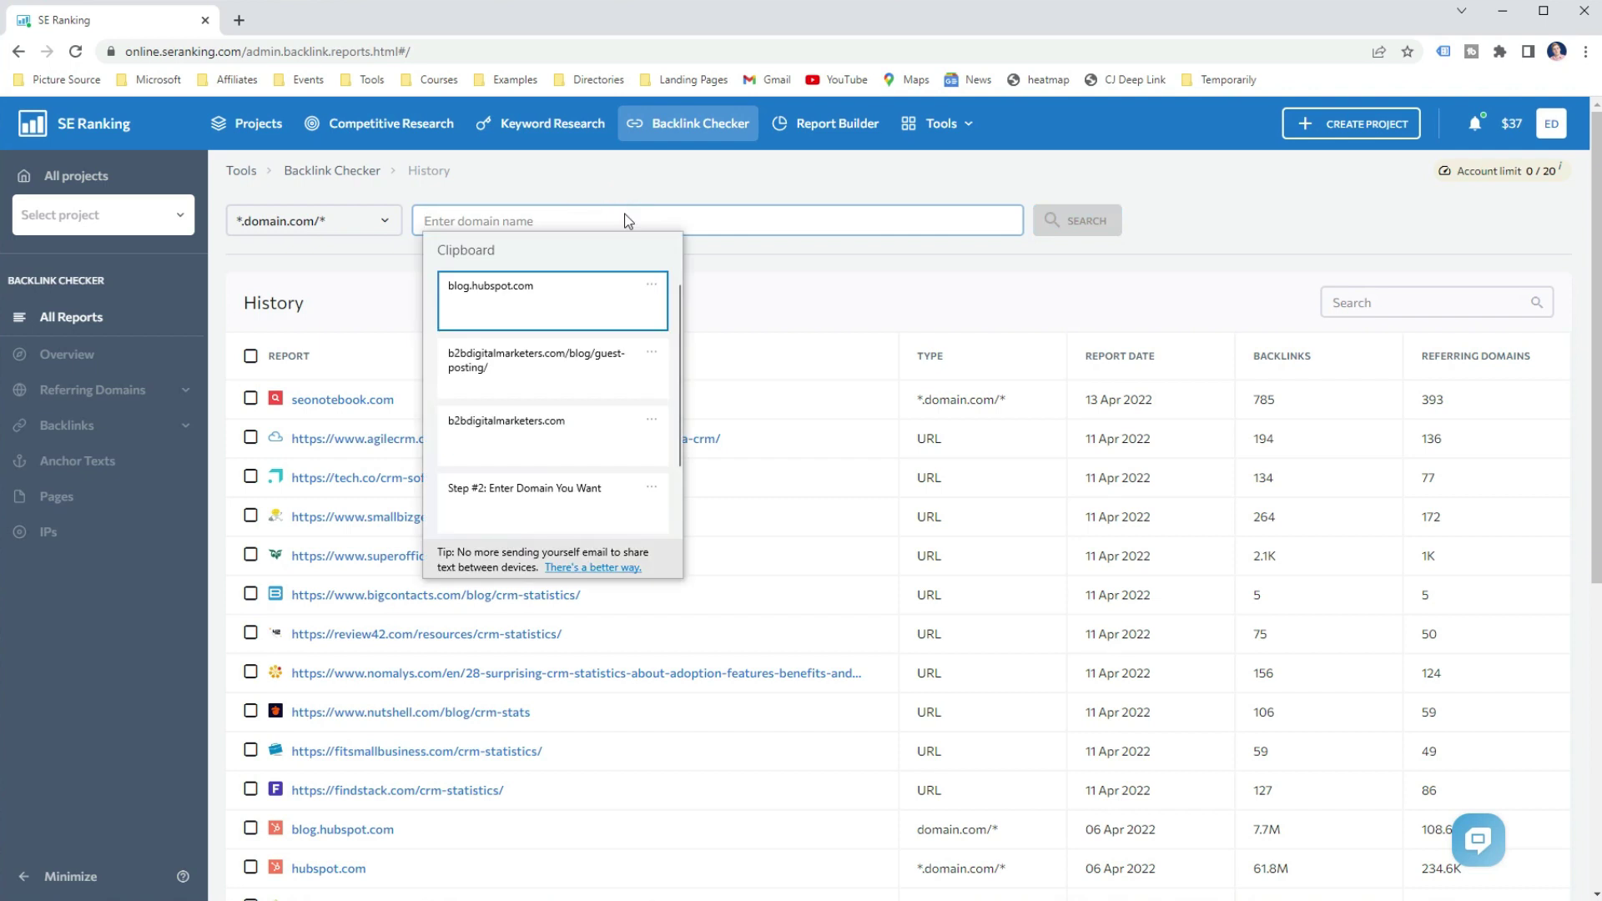
{"action": "left_click", "coordinate": [553, 367]}
{"action": "left_click", "coordinate": [325, 215]}
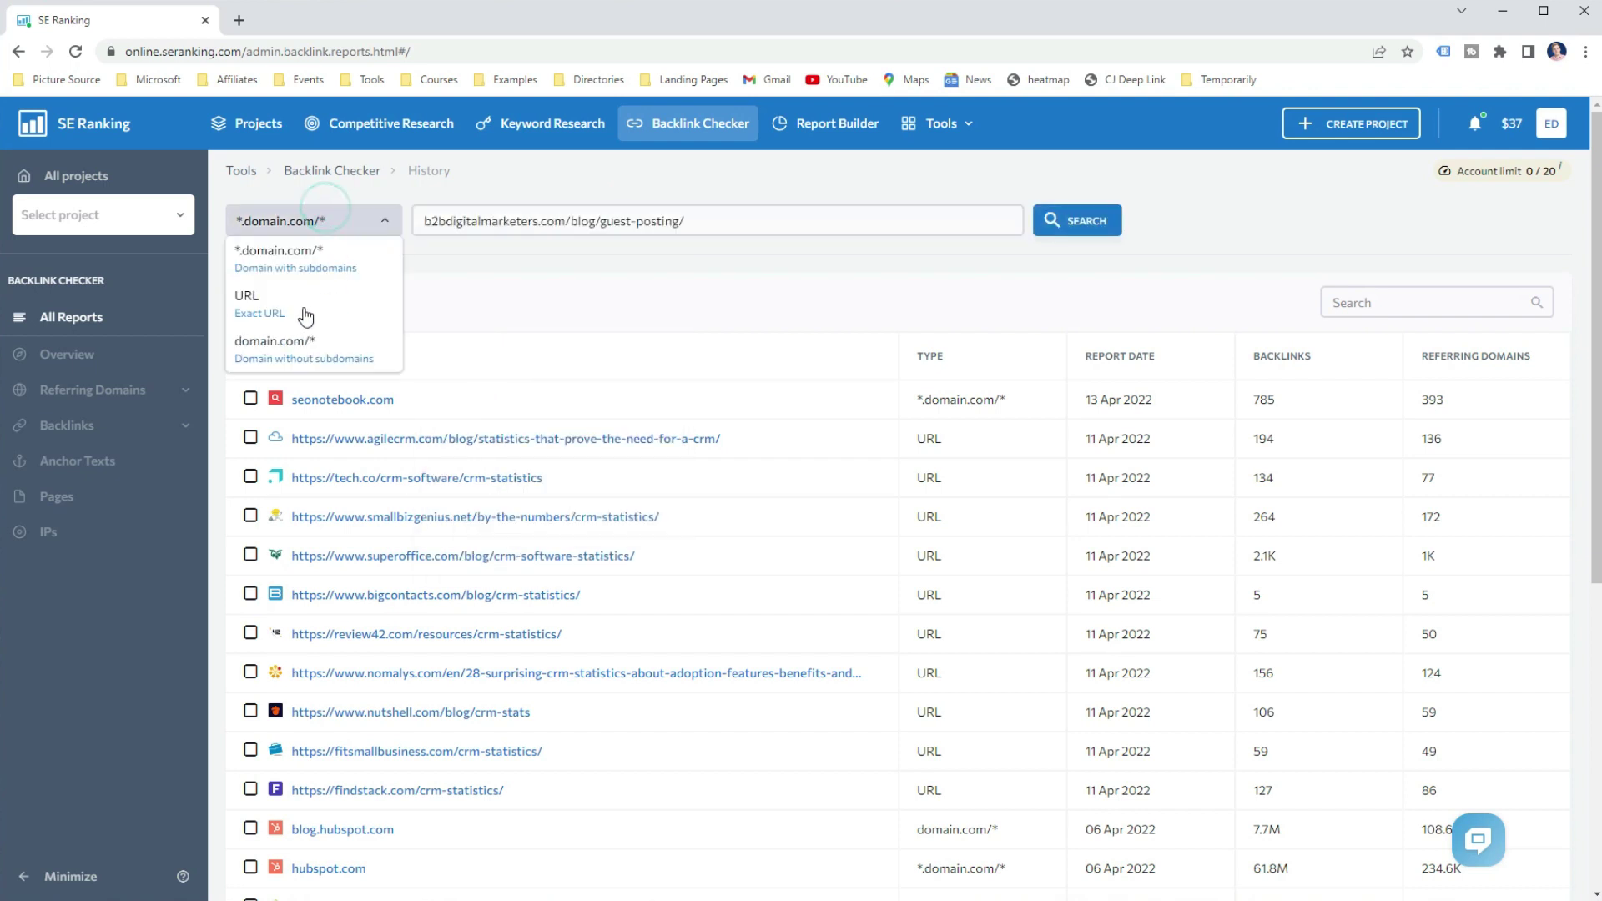
{"action": "left_click", "coordinate": [245, 311]}
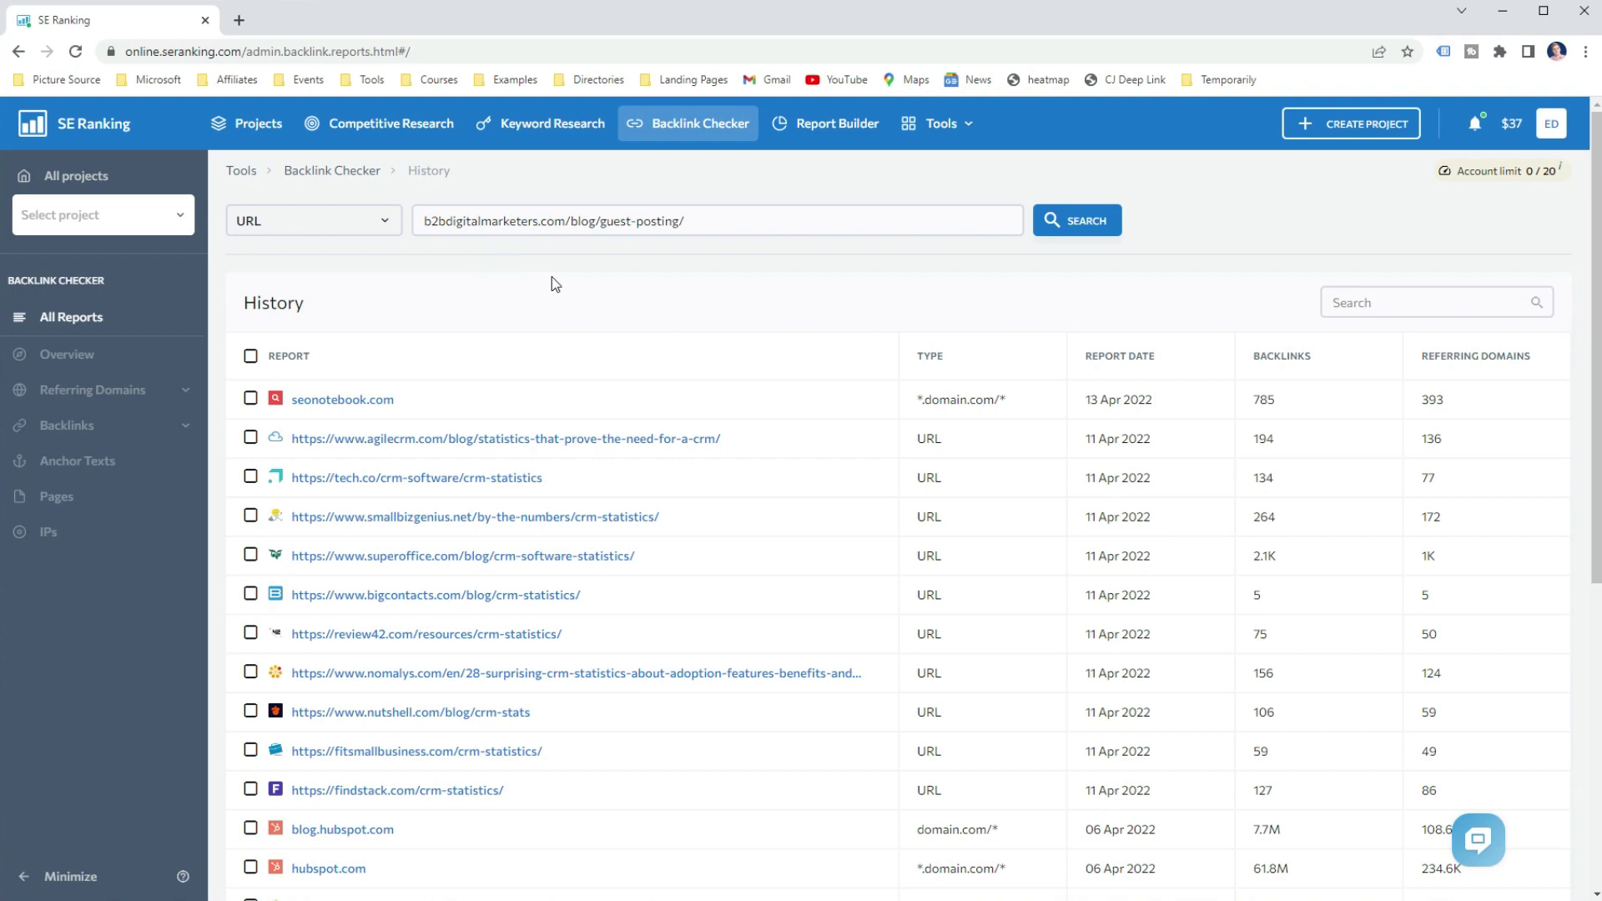
Swap the target to blog.hubspot.com, scoped to the domain without subdomains
{"action": "triple_click", "coordinate": [681, 220]}
{"action": "key", "text": "super+v"}
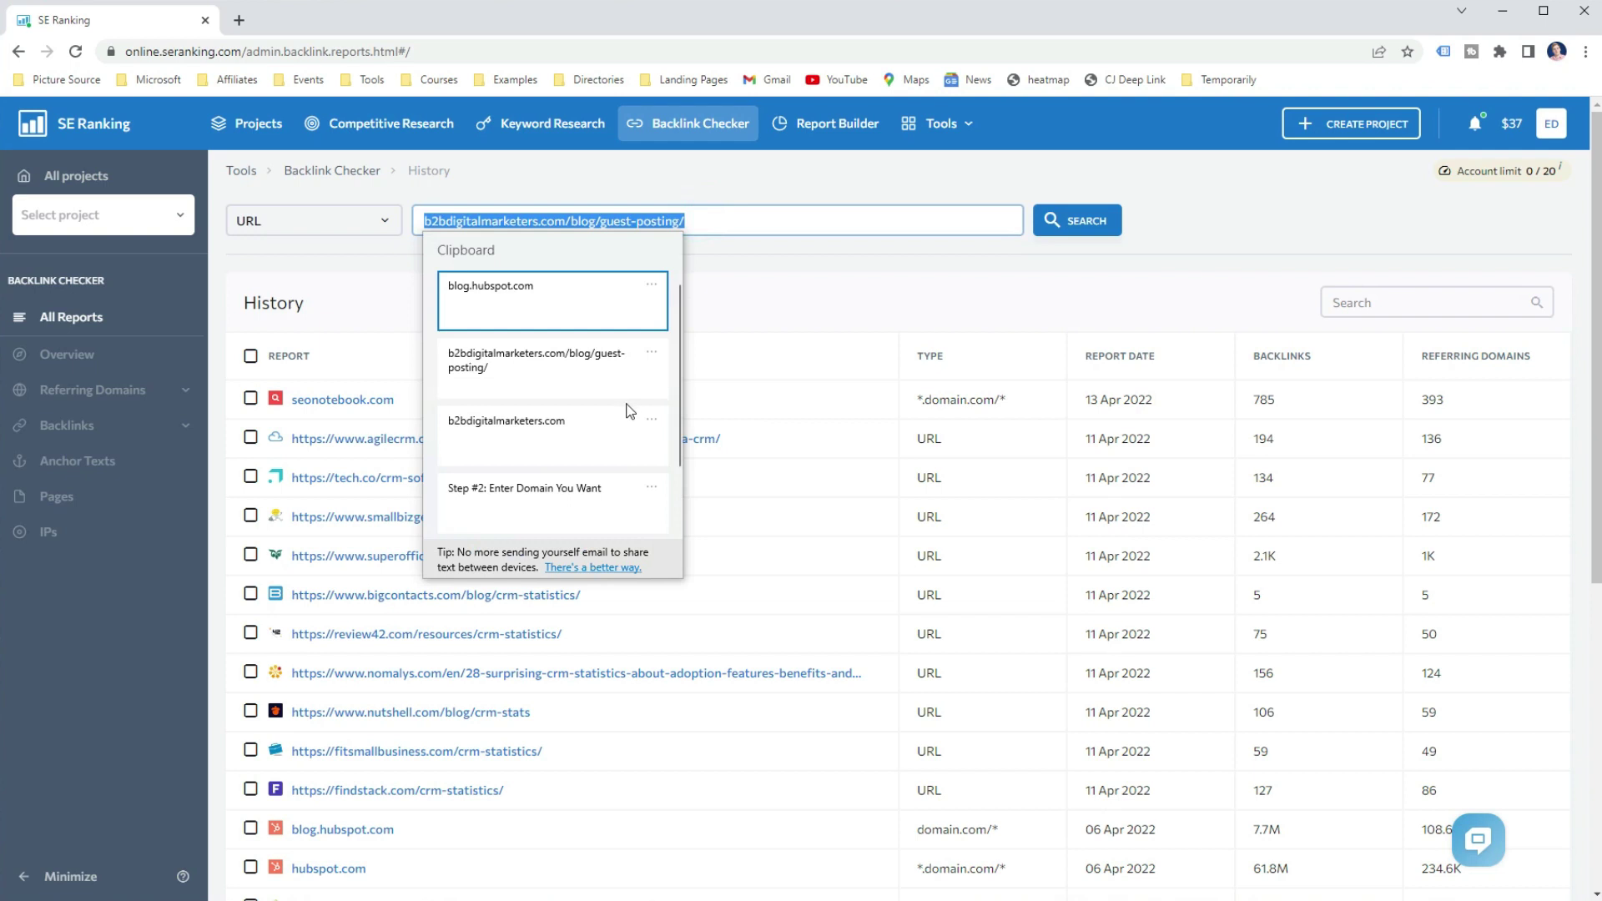
{"action": "left_click", "coordinate": [600, 302]}
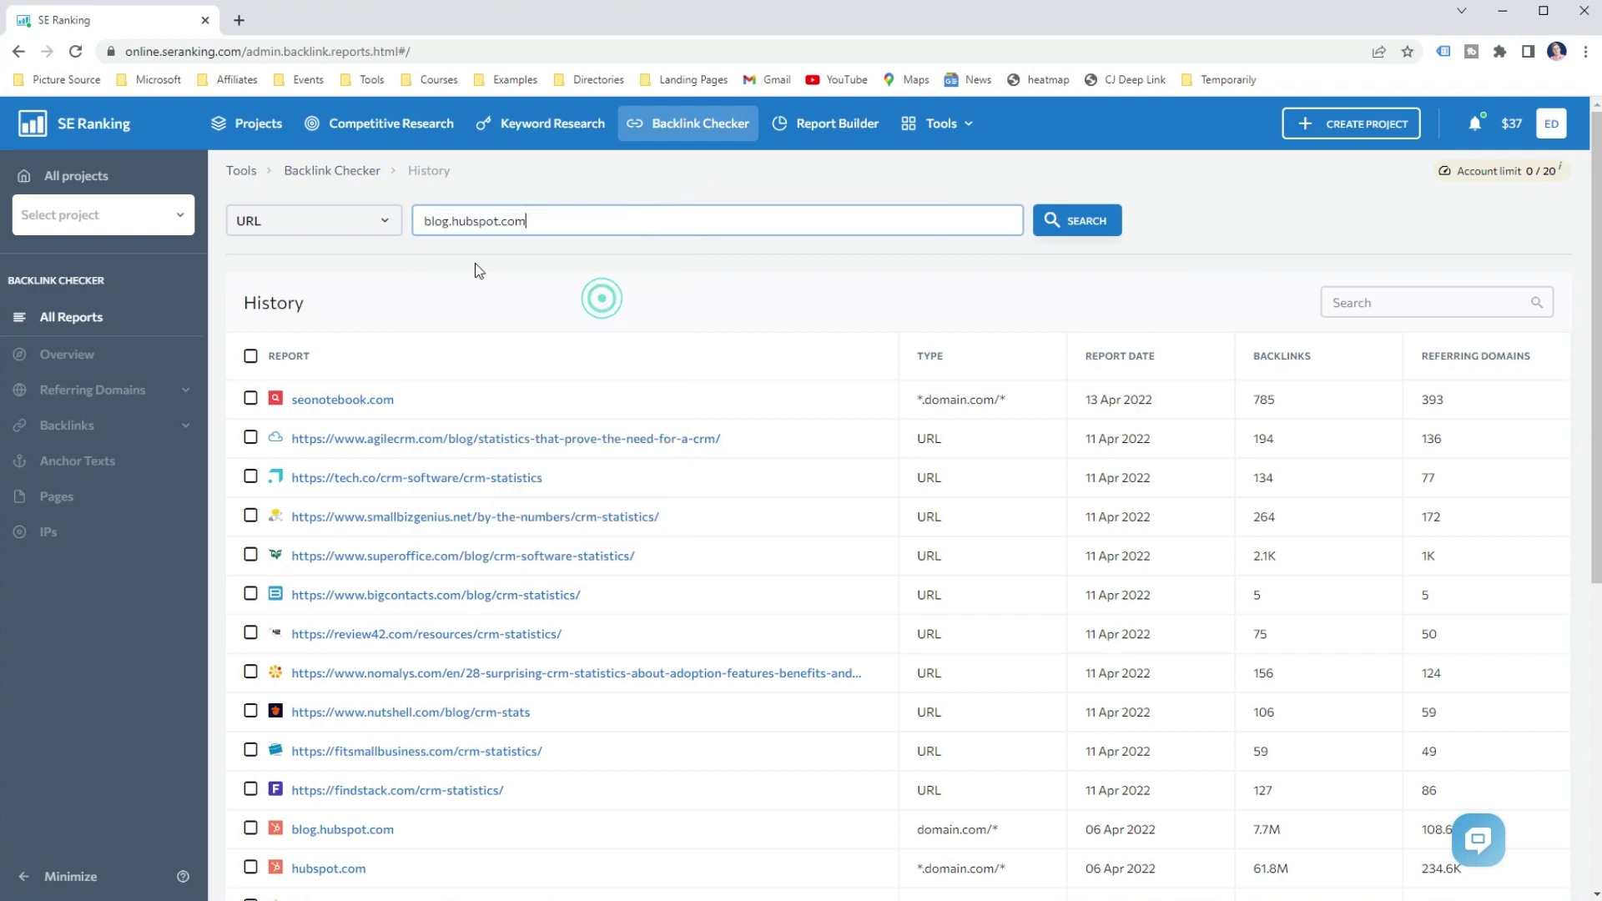
{"action": "left_click", "coordinate": [392, 230]}
{"action": "left_click", "coordinate": [347, 346]}
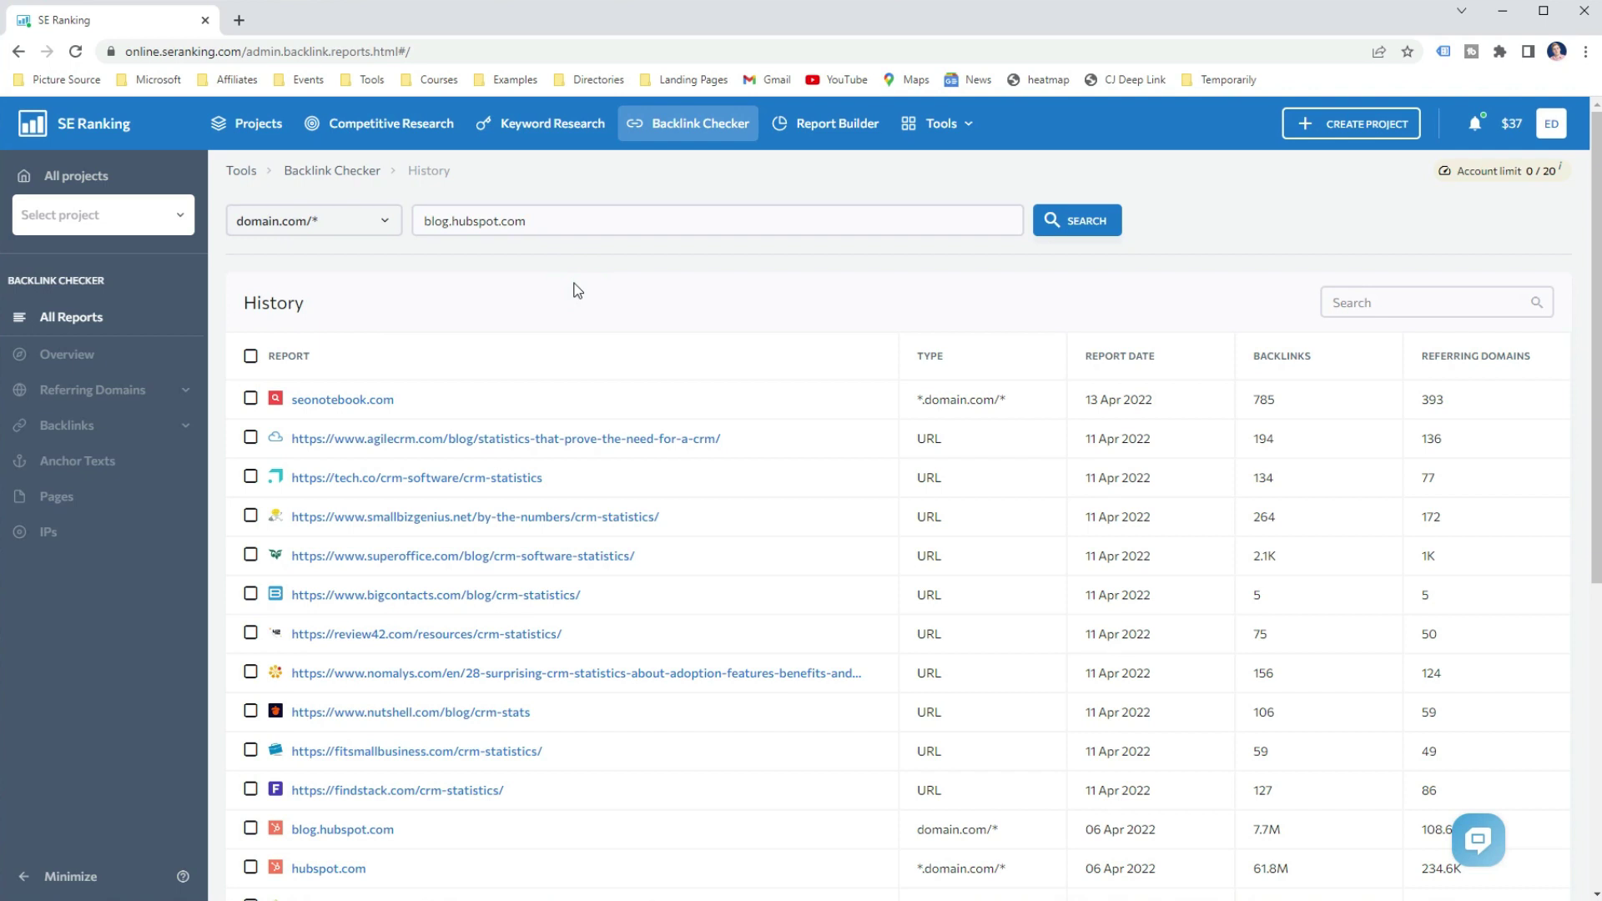
Set the target back to b2bdigitalmarketers.com with subdomains (*.domain.com/*) and run the check
{"action": "left_click", "coordinate": [574, 222]}
{"action": "key", "text": "ctrl+a"}
{"action": "key", "text": "super+v"}
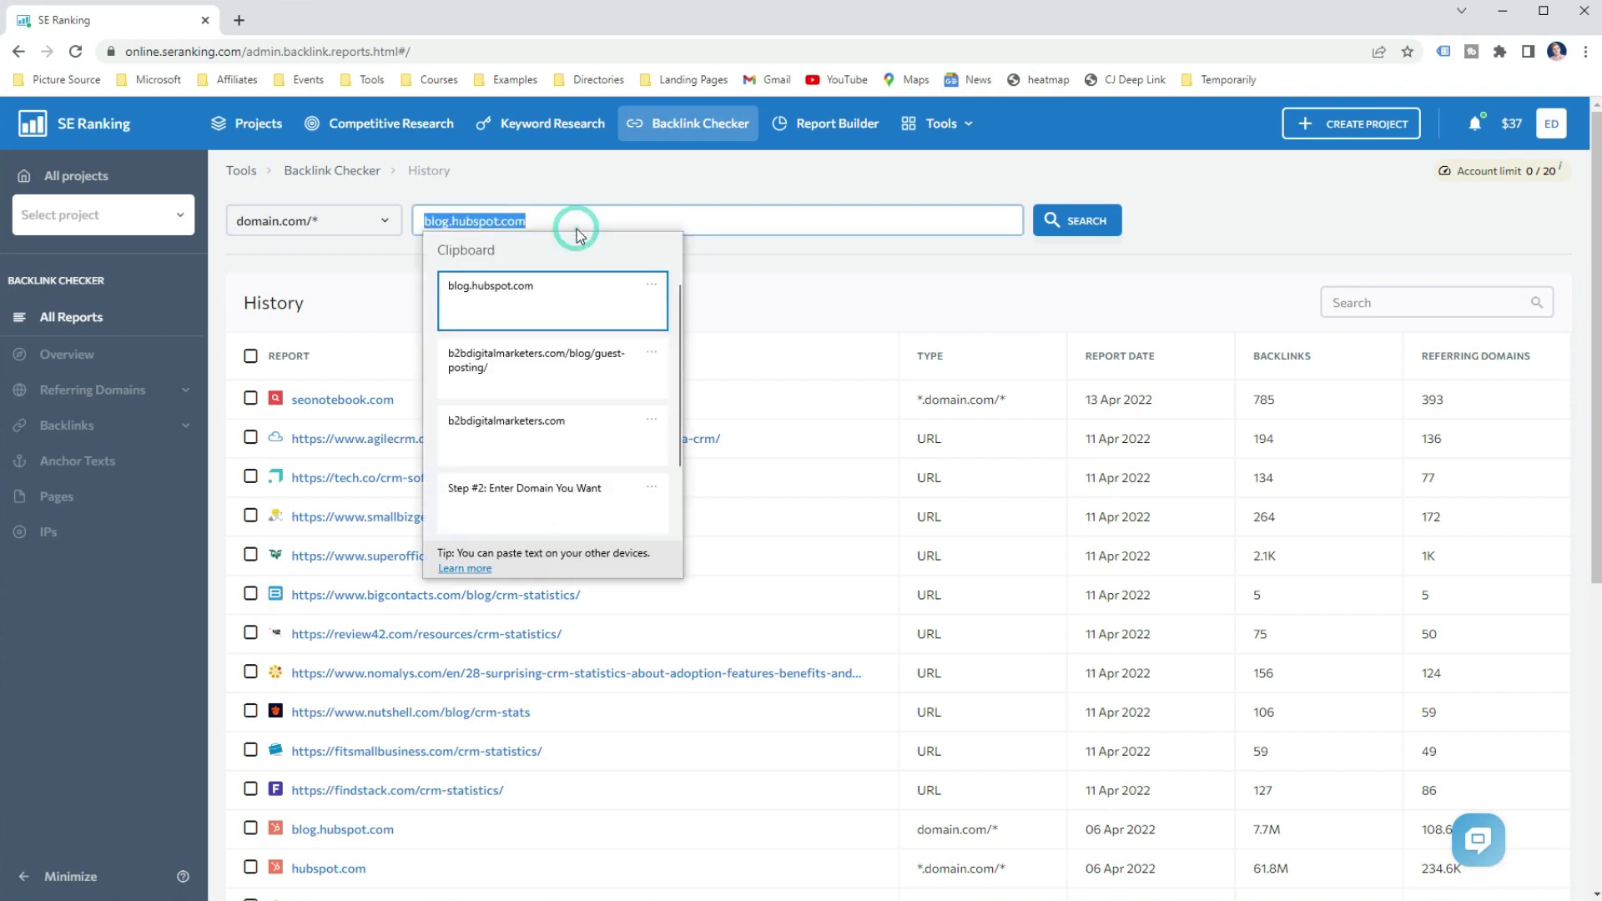
{"action": "left_click", "coordinate": [555, 424]}
{"action": "left_click", "coordinate": [358, 224]}
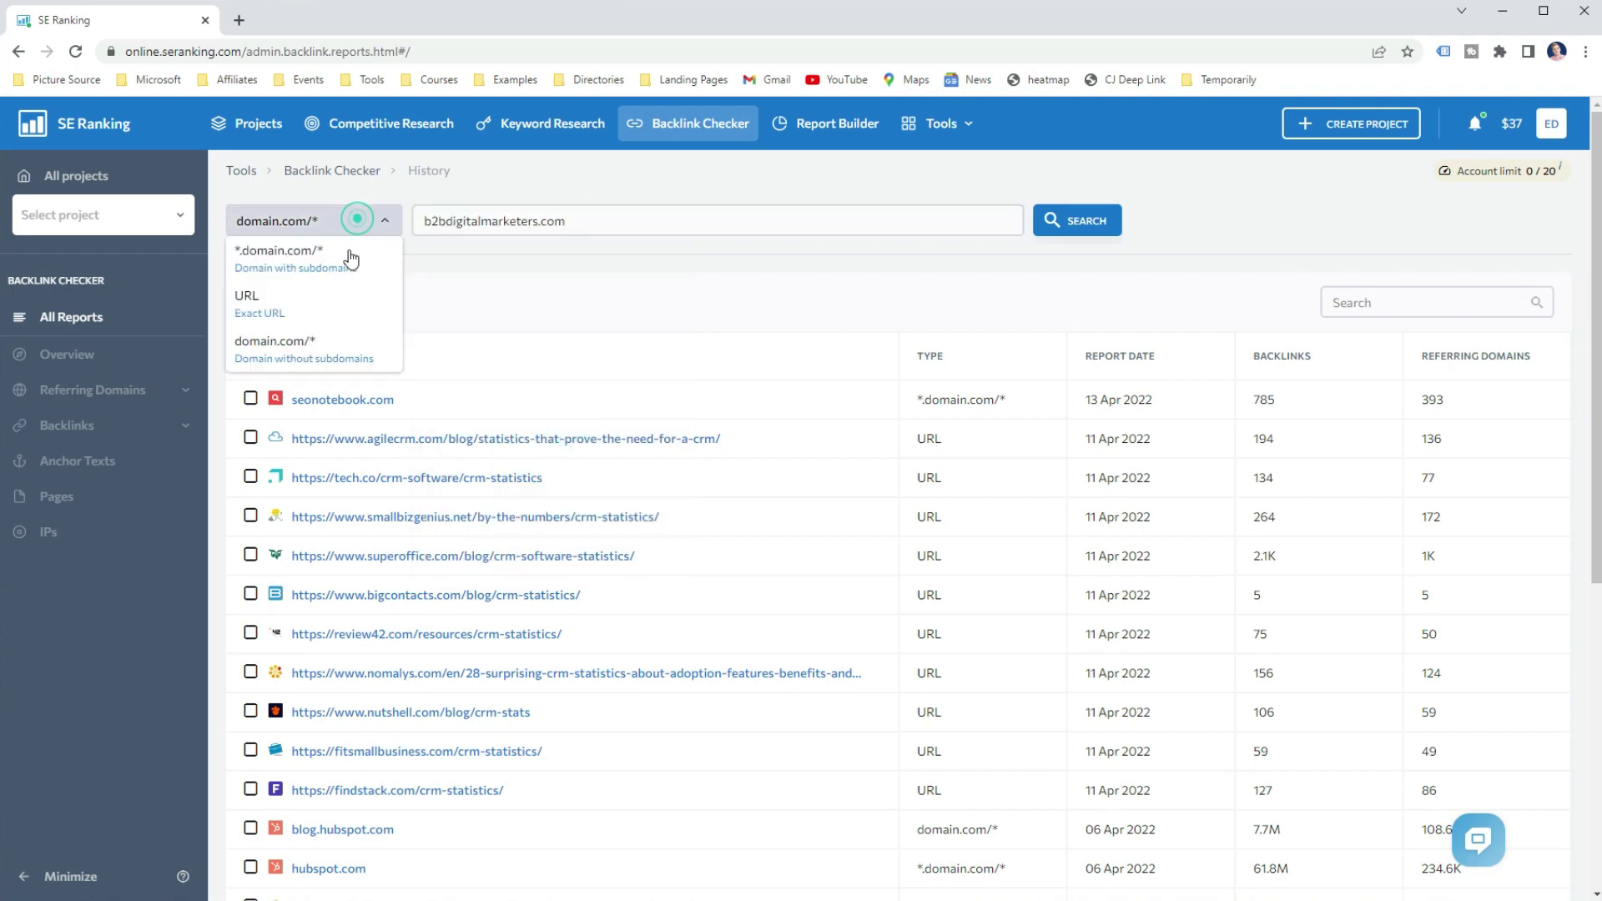
{"action": "left_click", "coordinate": [342, 258]}
{"action": "left_click", "coordinate": [1084, 222]}
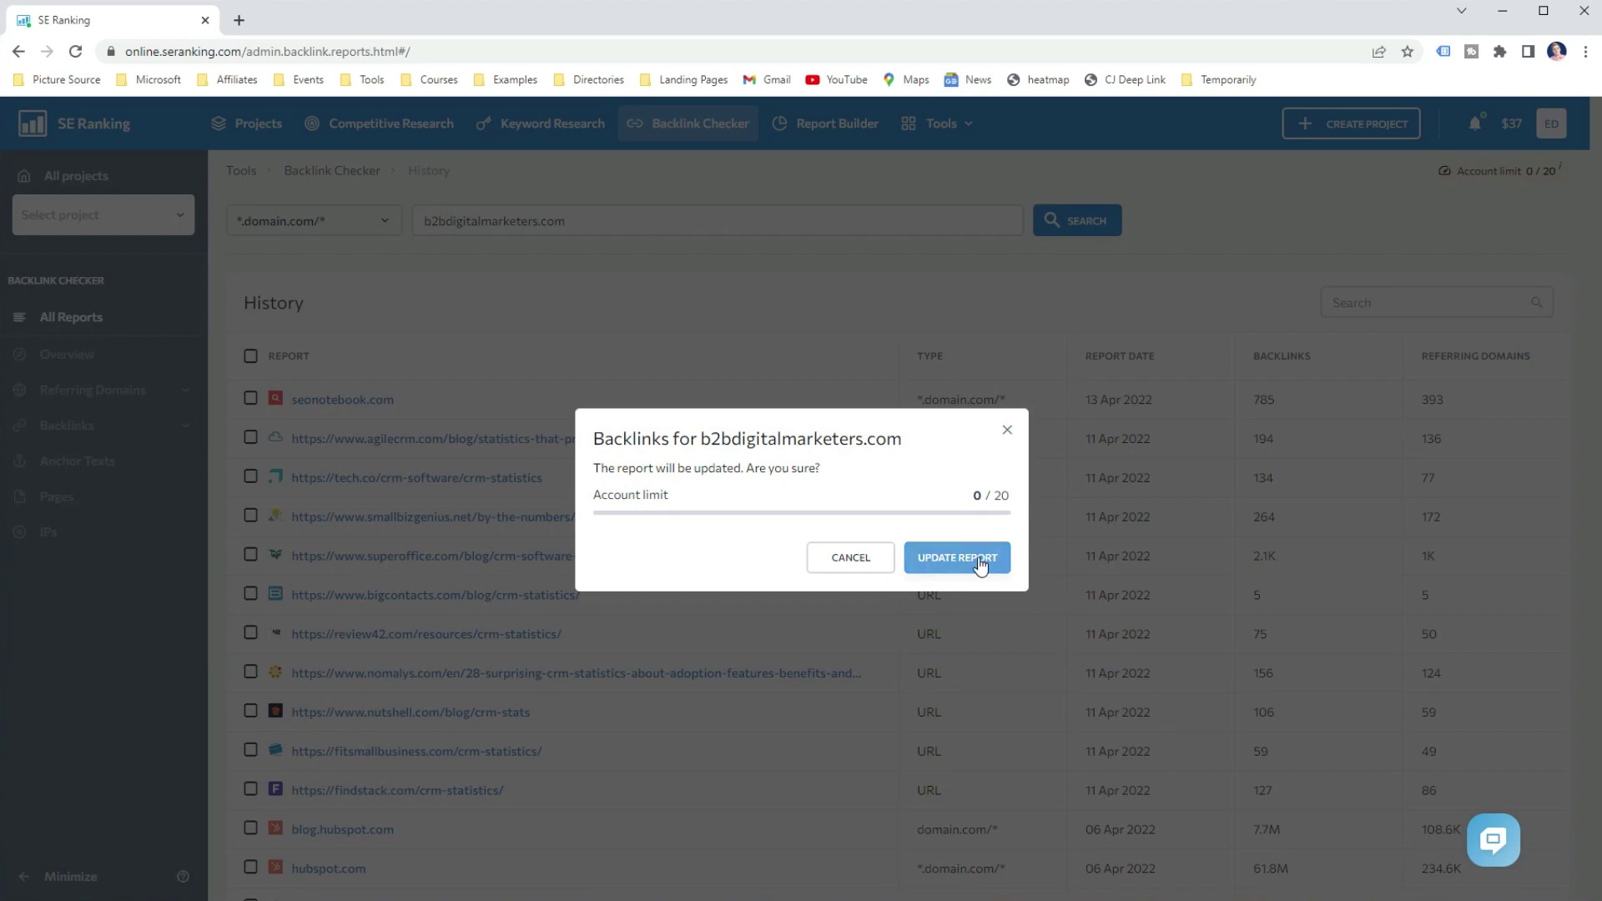
Confirm the report update to load the b2bdigitalmarketers.com overview: 330 referring domains, 971 backlinks
{"action": "left_click", "coordinate": [980, 566]}
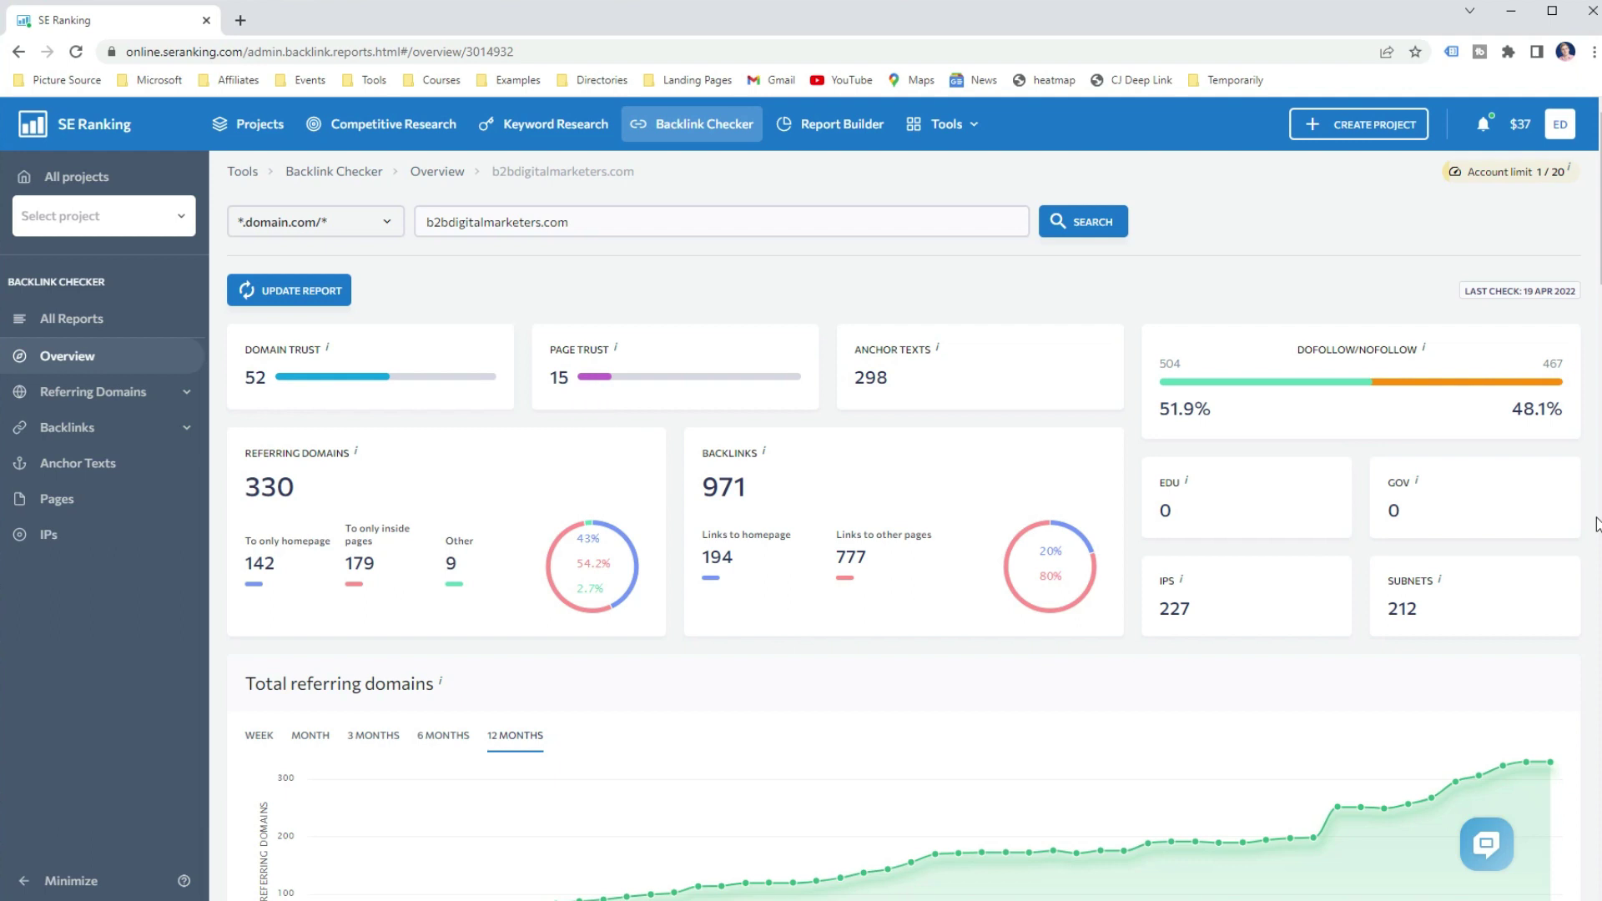
{"action": "scroll", "coordinate": [1598, 524], "scroll_direction": "down", "scroll_amount": 6}
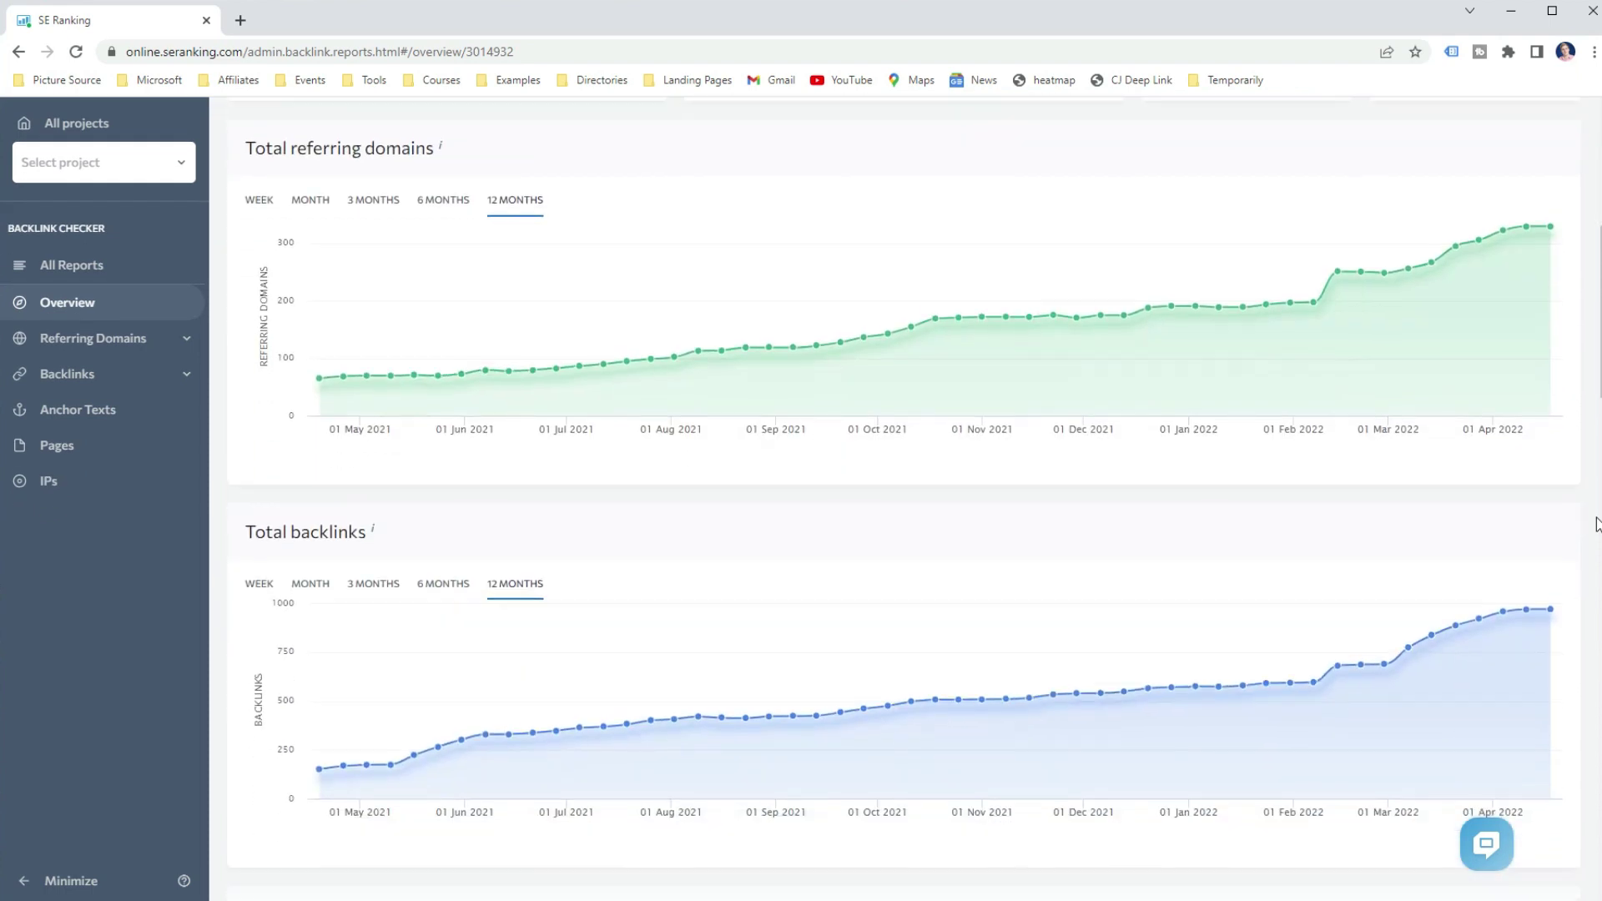
{"action": "mouse_move", "coordinate": [1521, 630]}
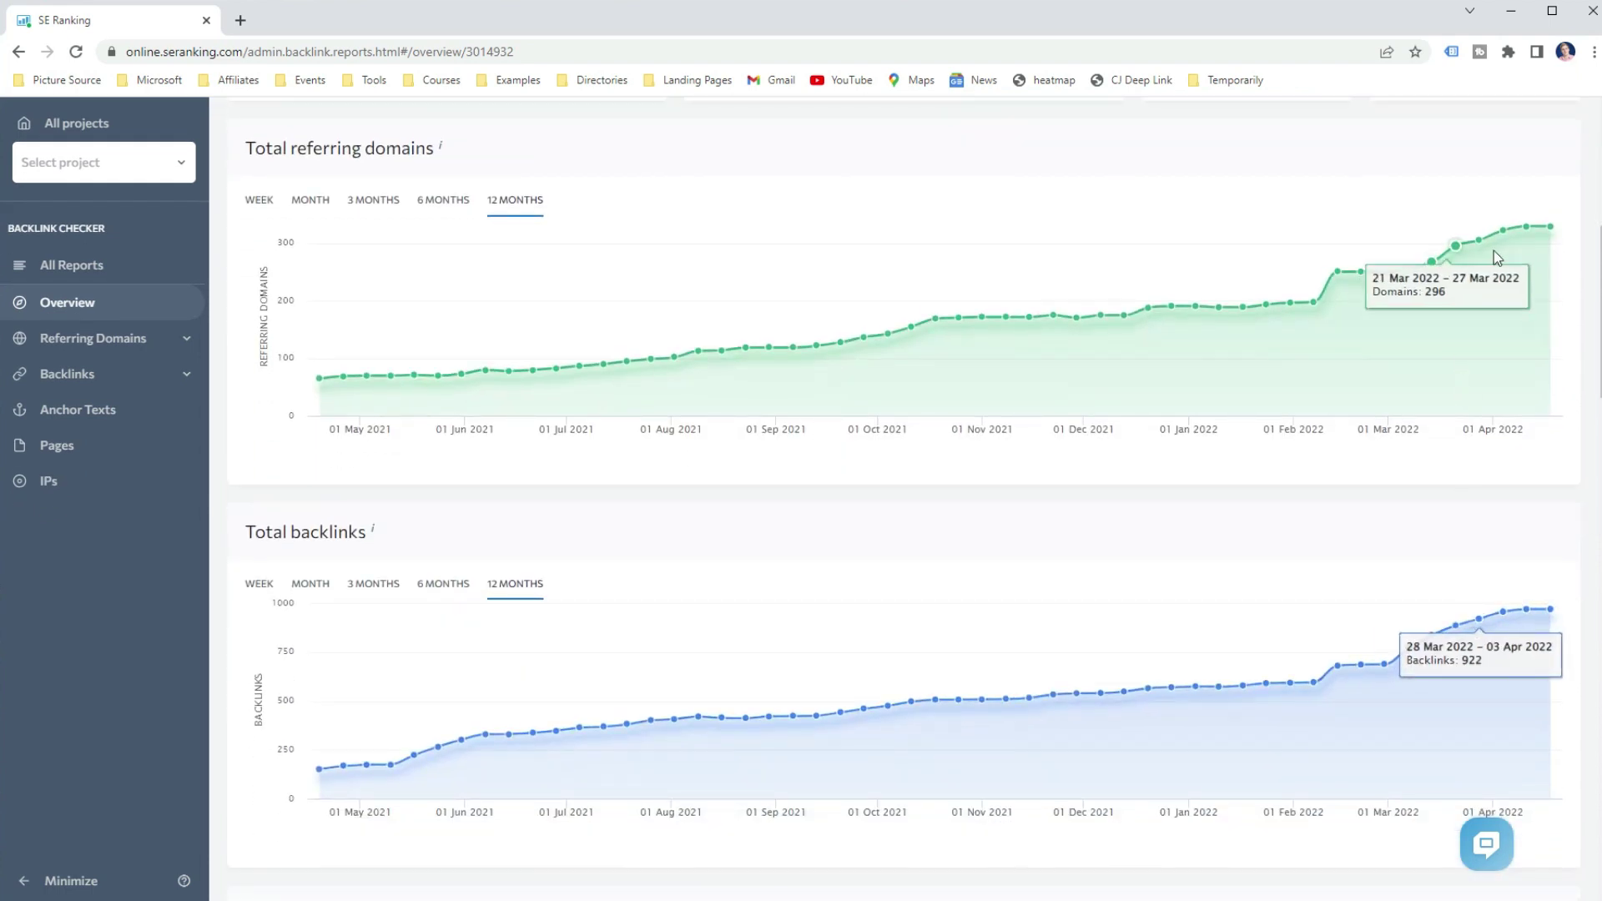
{"action": "scroll", "coordinate": [1584, 615], "scroll_direction": "down", "scroll_amount": 9}
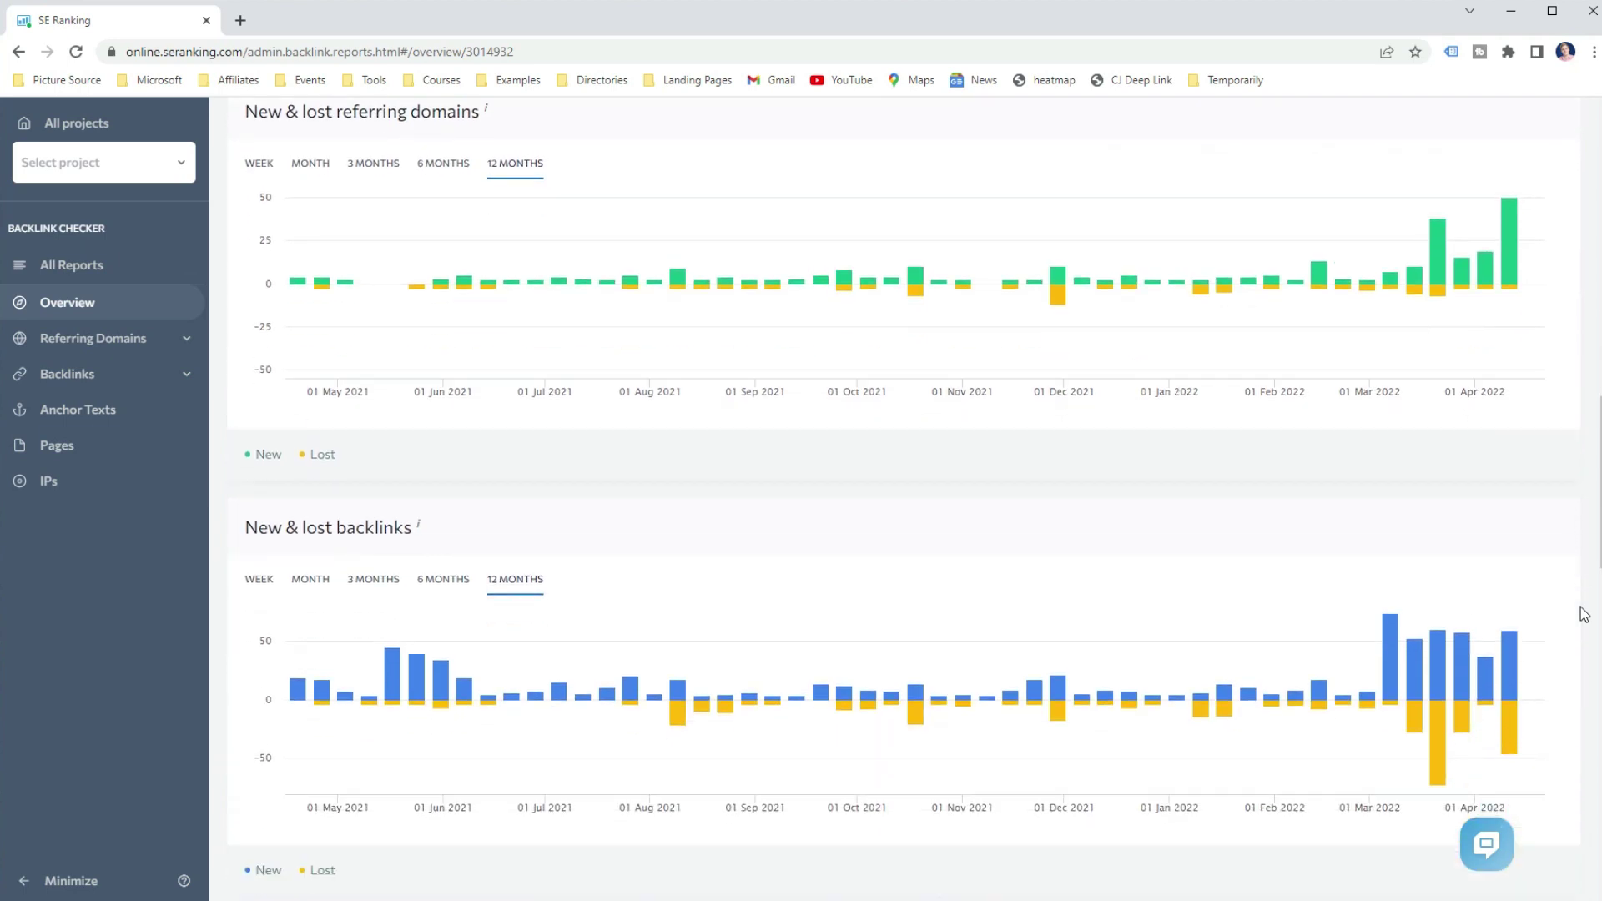
{"action": "scroll", "coordinate": [1577, 584], "scroll_direction": "up", "scroll_amount": 1}
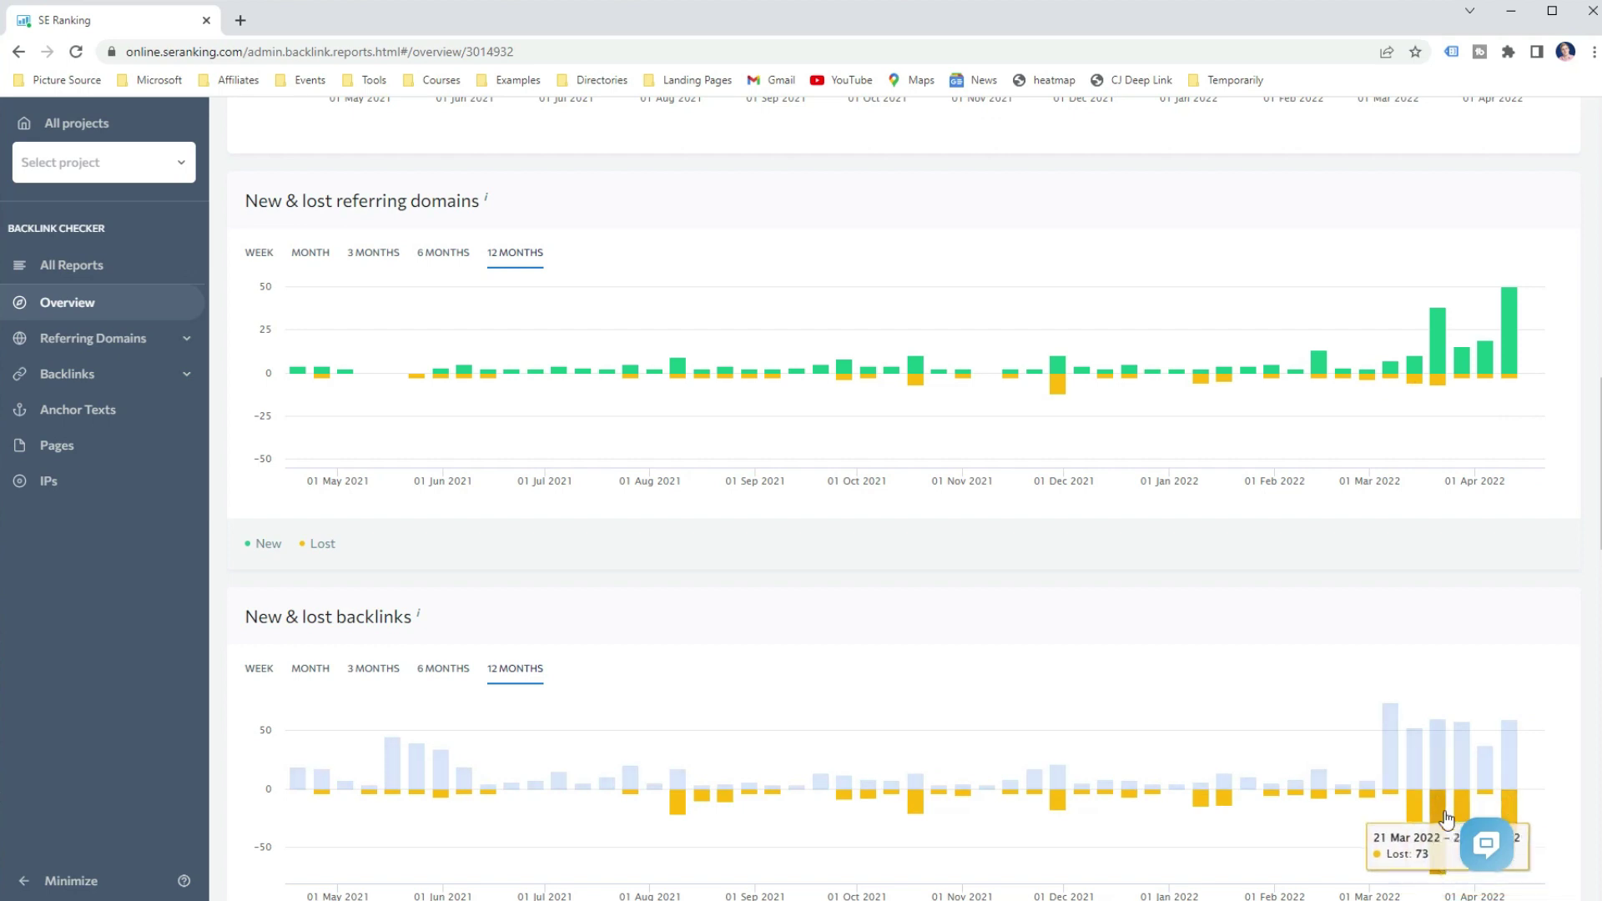
{"action": "scroll", "coordinate": [1597, 778], "scroll_direction": "down", "scroll_amount": 9}
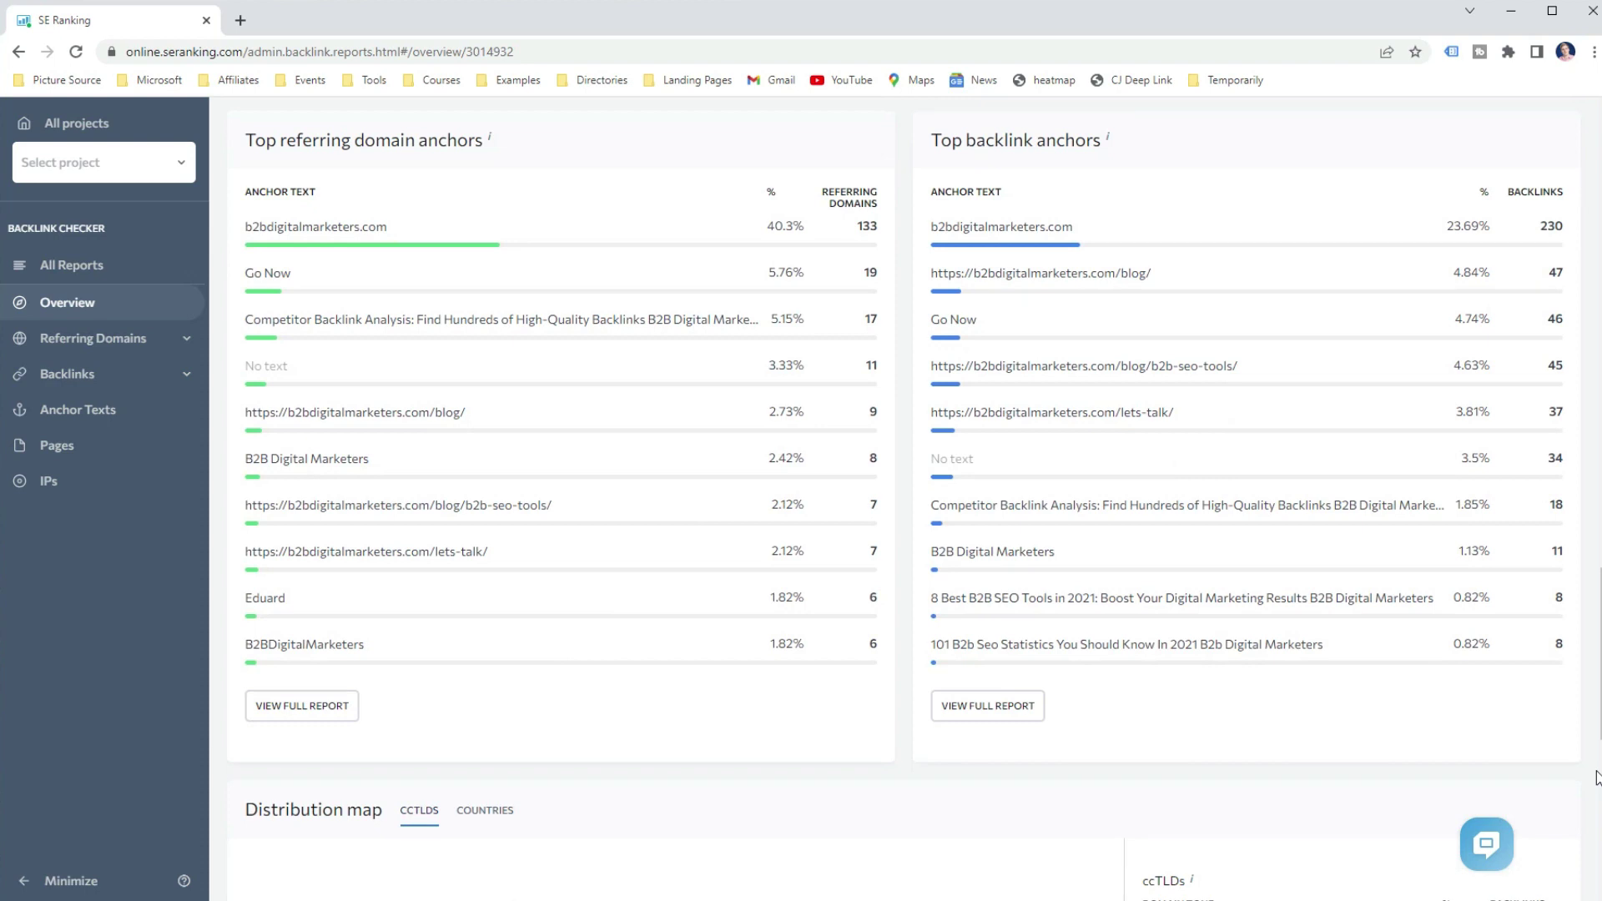
{"action": "scroll", "coordinate": [1596, 778], "scroll_direction": "down", "scroll_amount": 7}
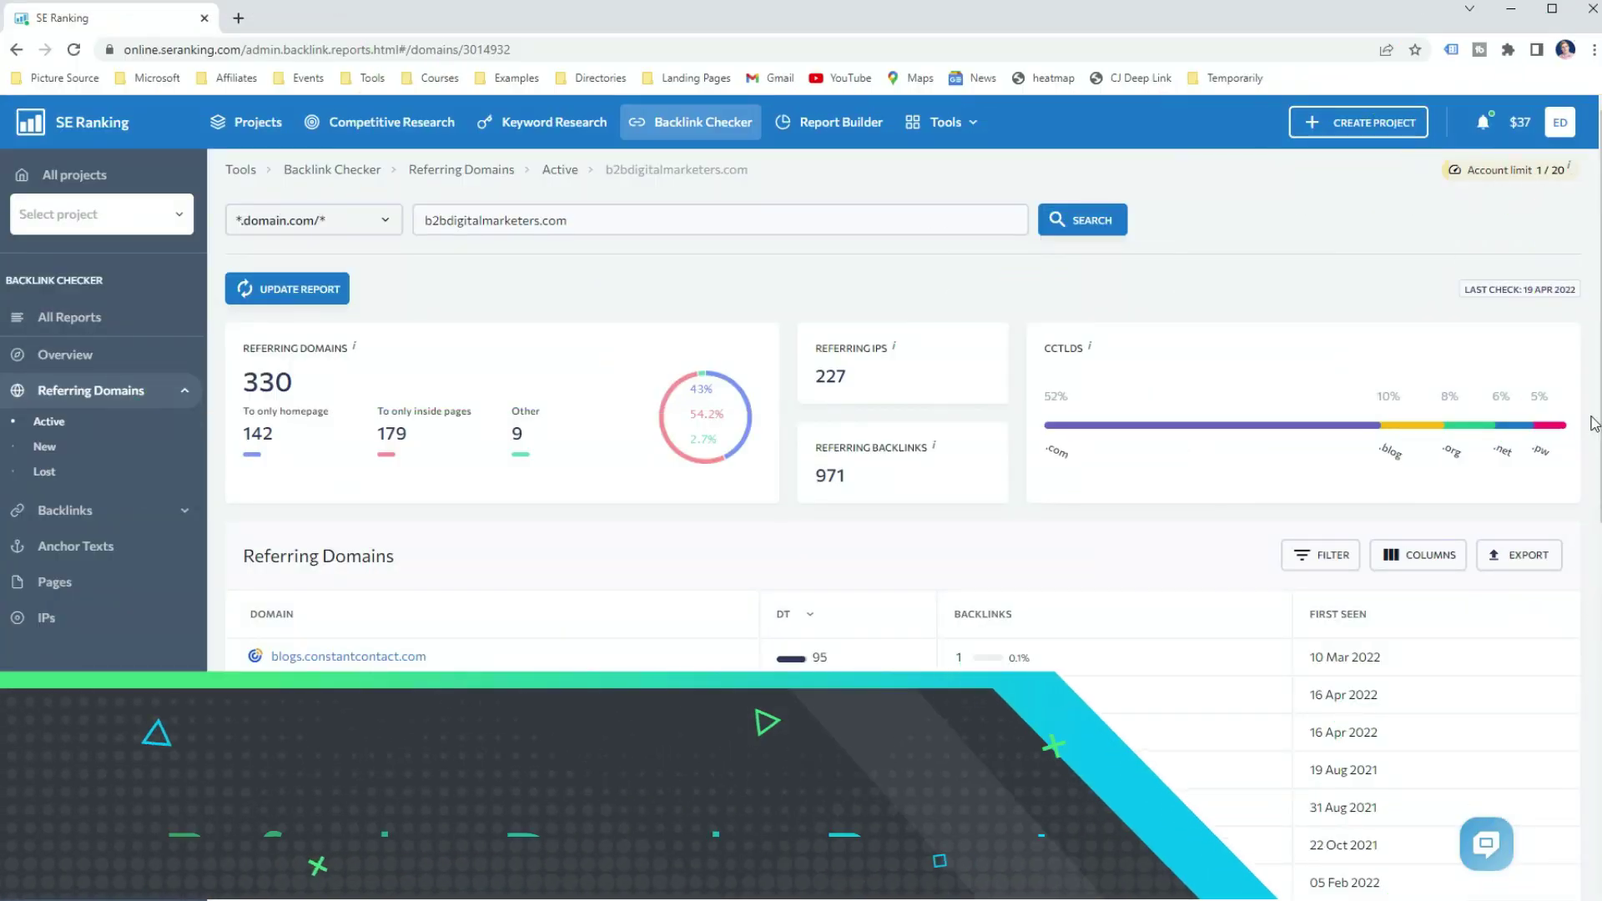
{"action": "scroll", "coordinate": [1594, 423], "scroll_direction": "down", "scroll_amount": 5}
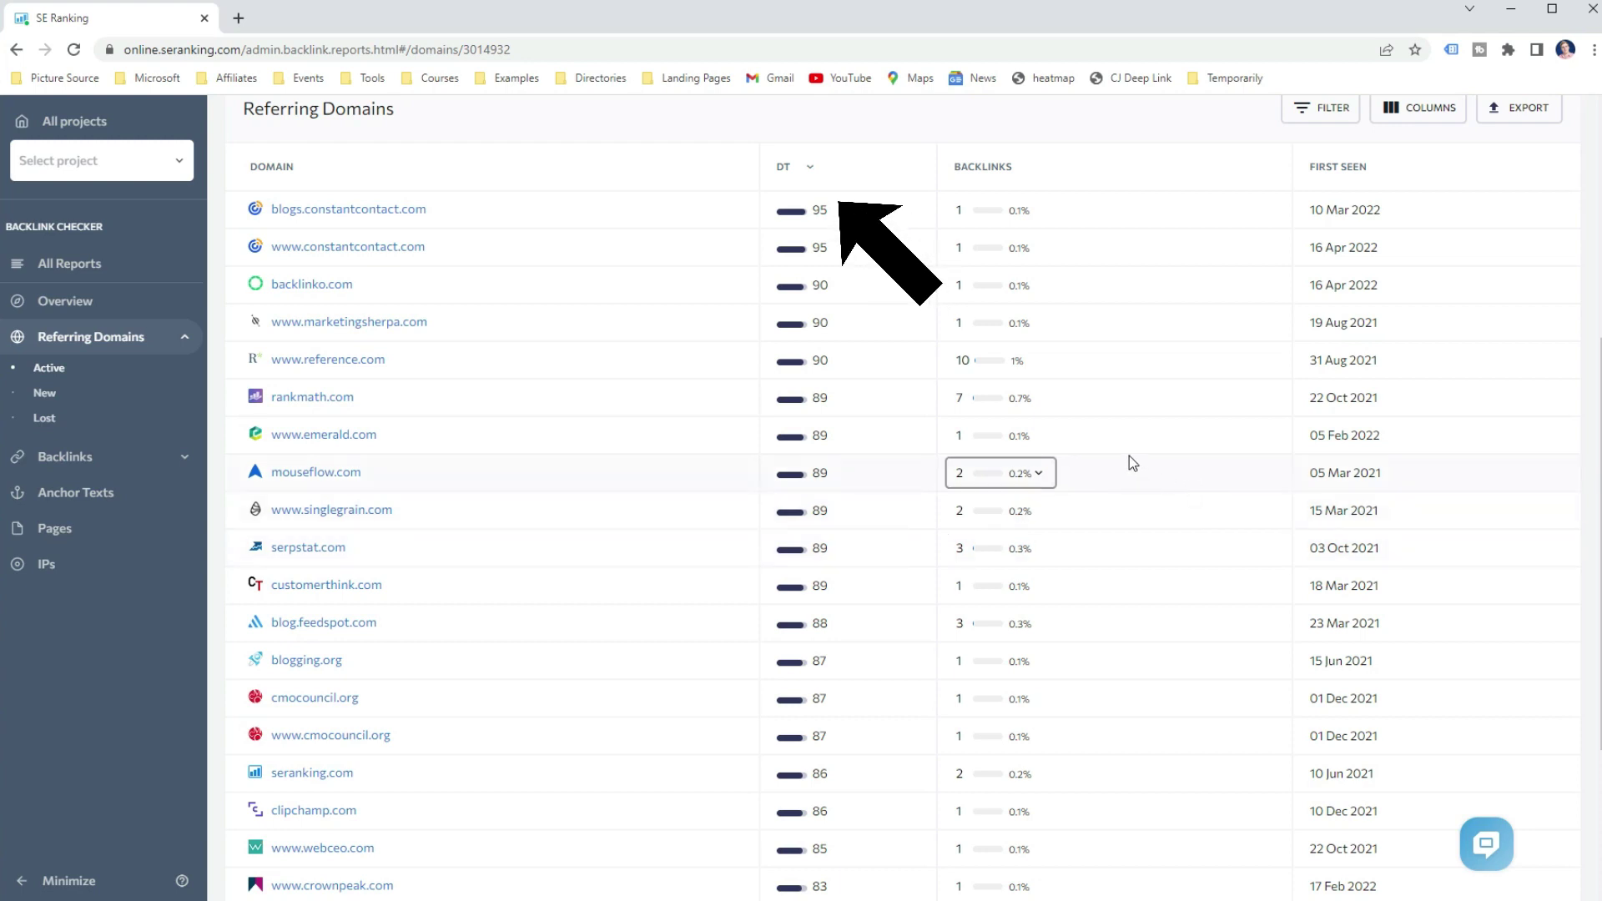
{"action": "left_click", "coordinate": [1032, 437]}
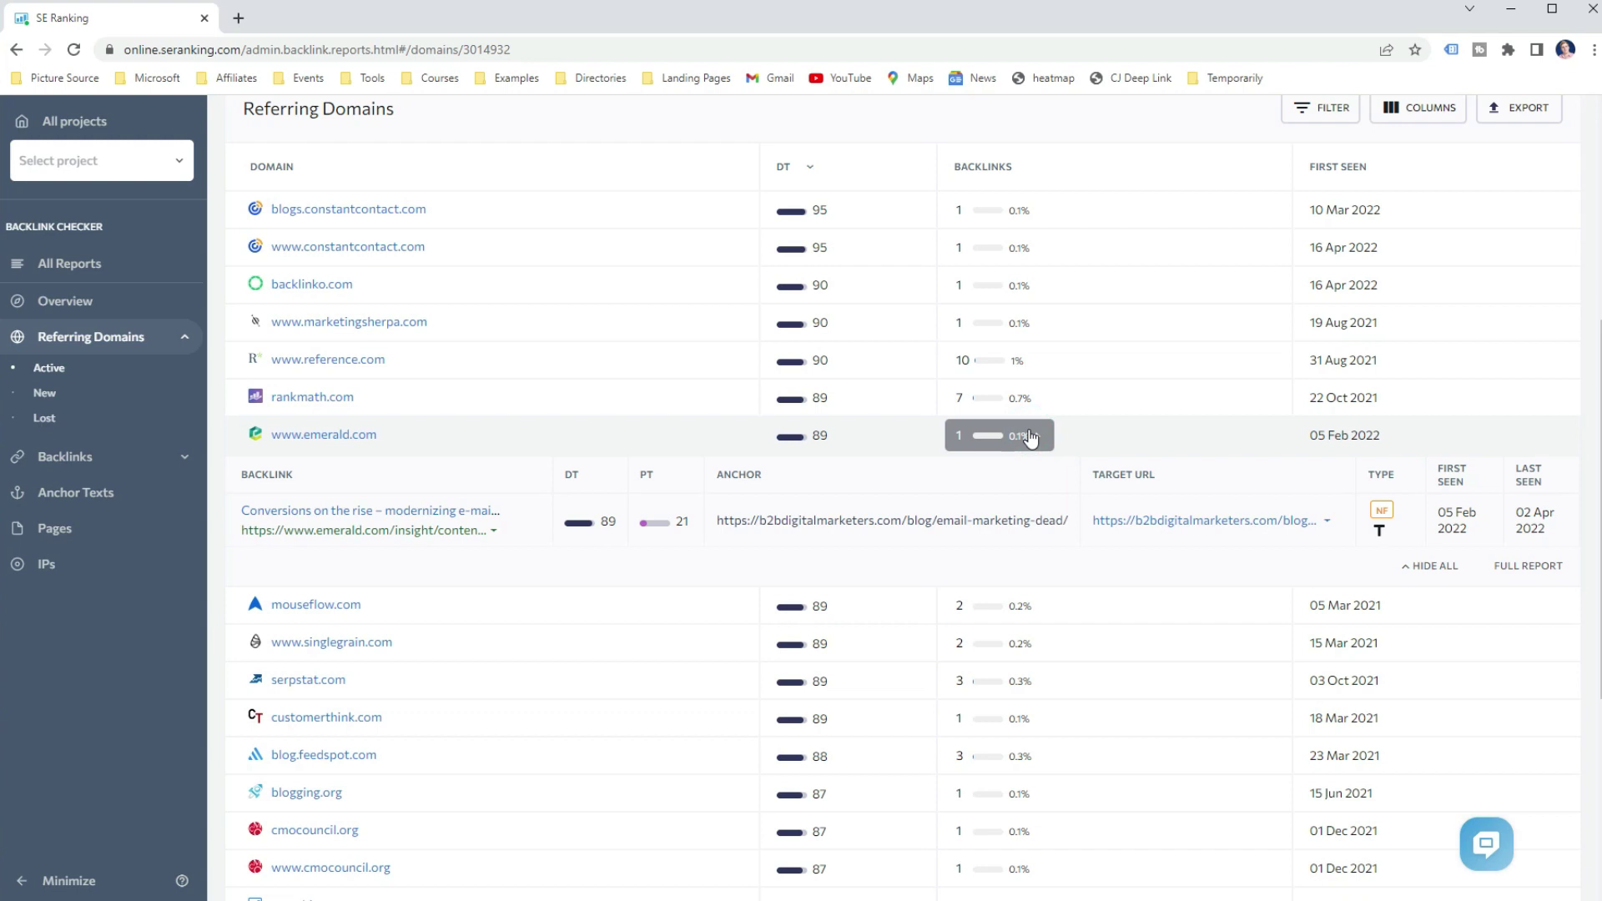
{"action": "scroll", "coordinate": [1033, 438], "scroll_direction": "down", "scroll_amount": 1}
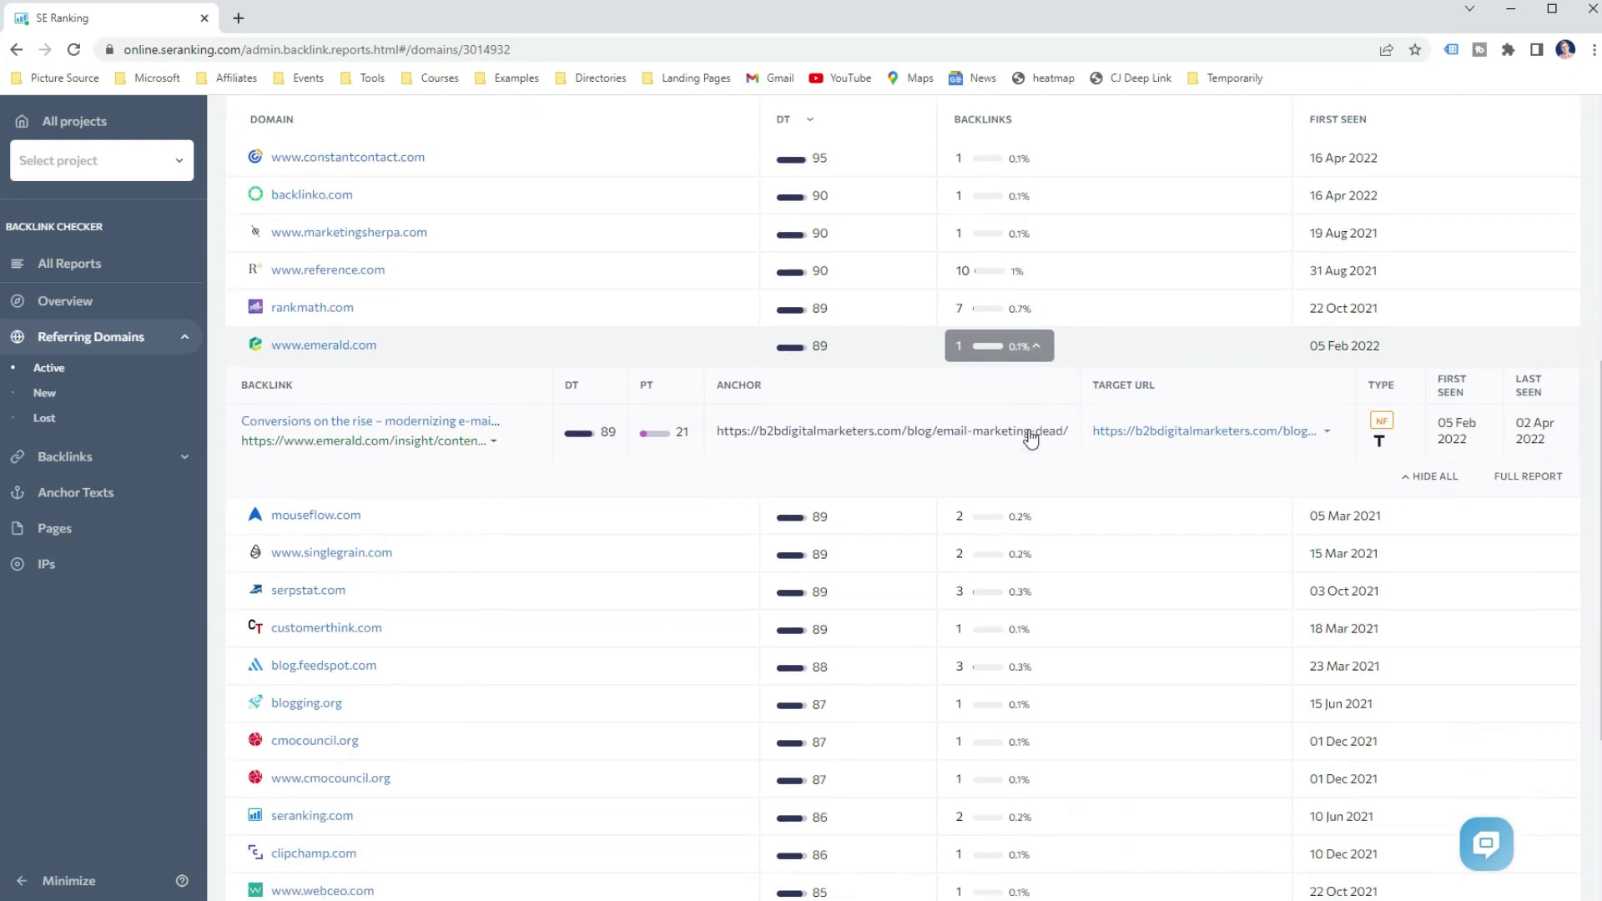
{"action": "scroll", "coordinate": [1031, 429], "scroll_direction": "down", "scroll_amount": 1}
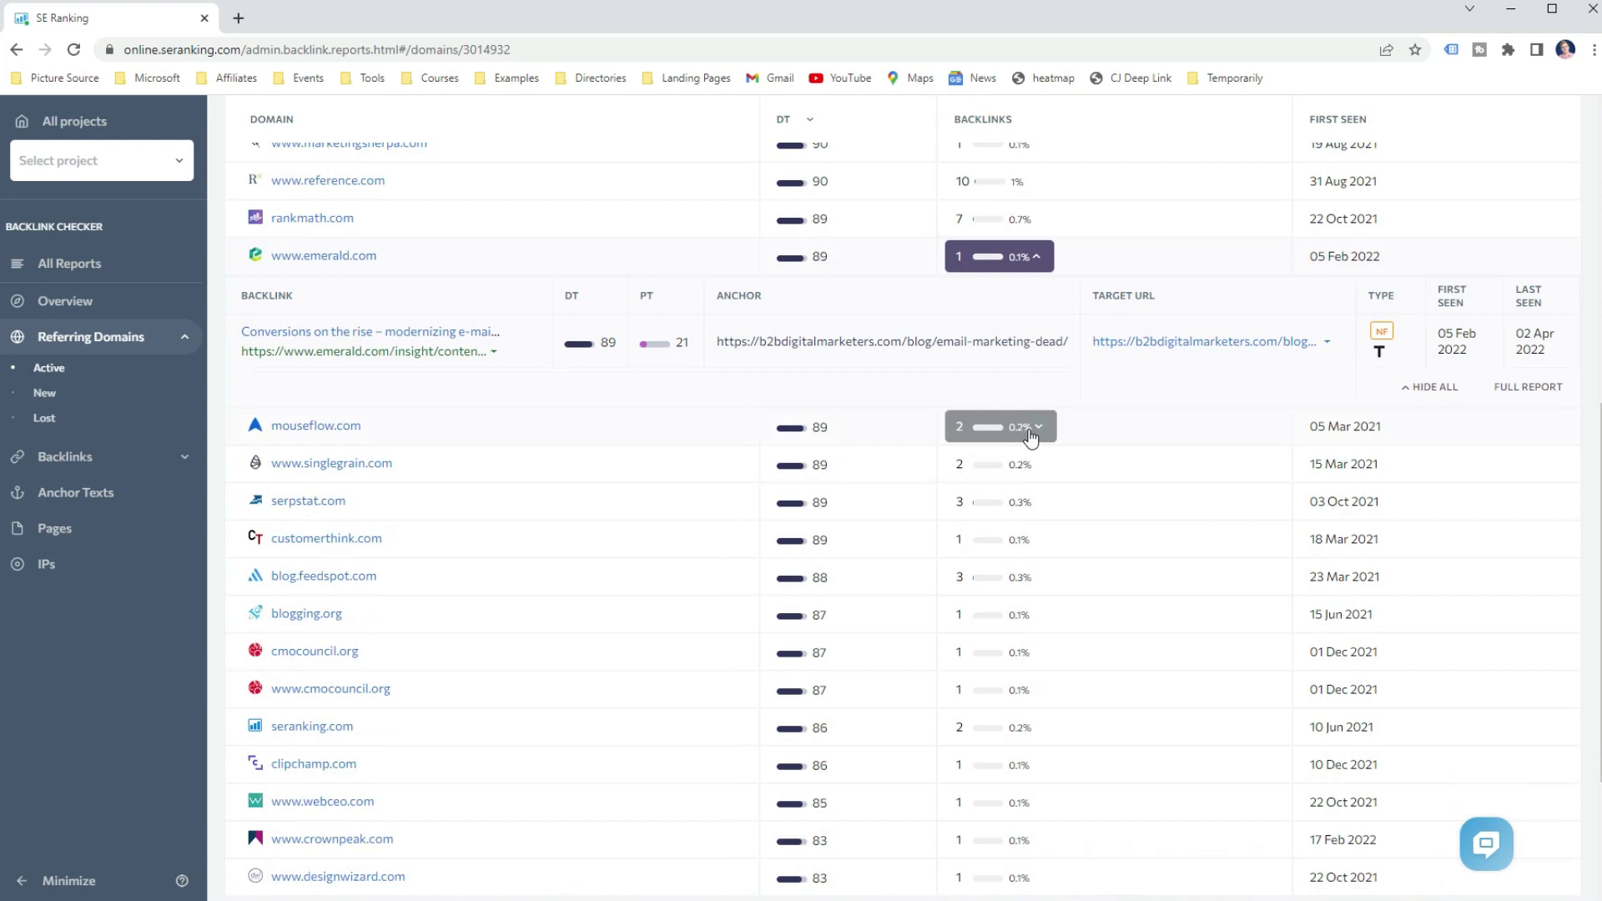
{"action": "scroll", "coordinate": [1032, 429], "scroll_direction": "down", "scroll_amount": 1}
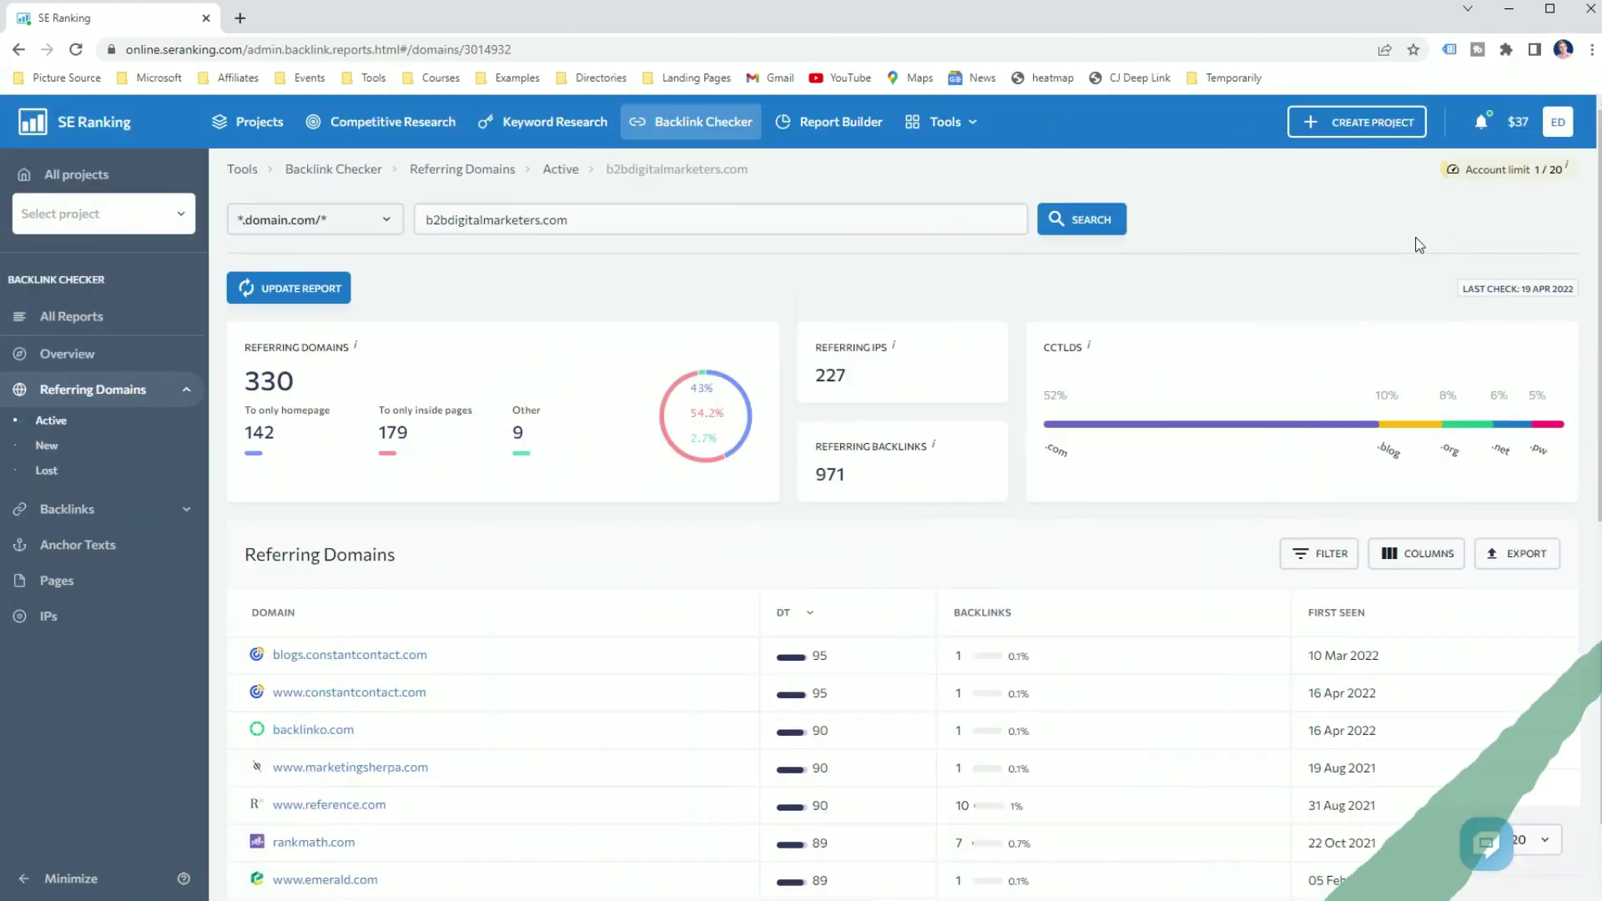
Filter the referring domains to country USA
{"action": "left_click", "coordinate": [1340, 555]}
{"action": "left_click", "coordinate": [1437, 650]}
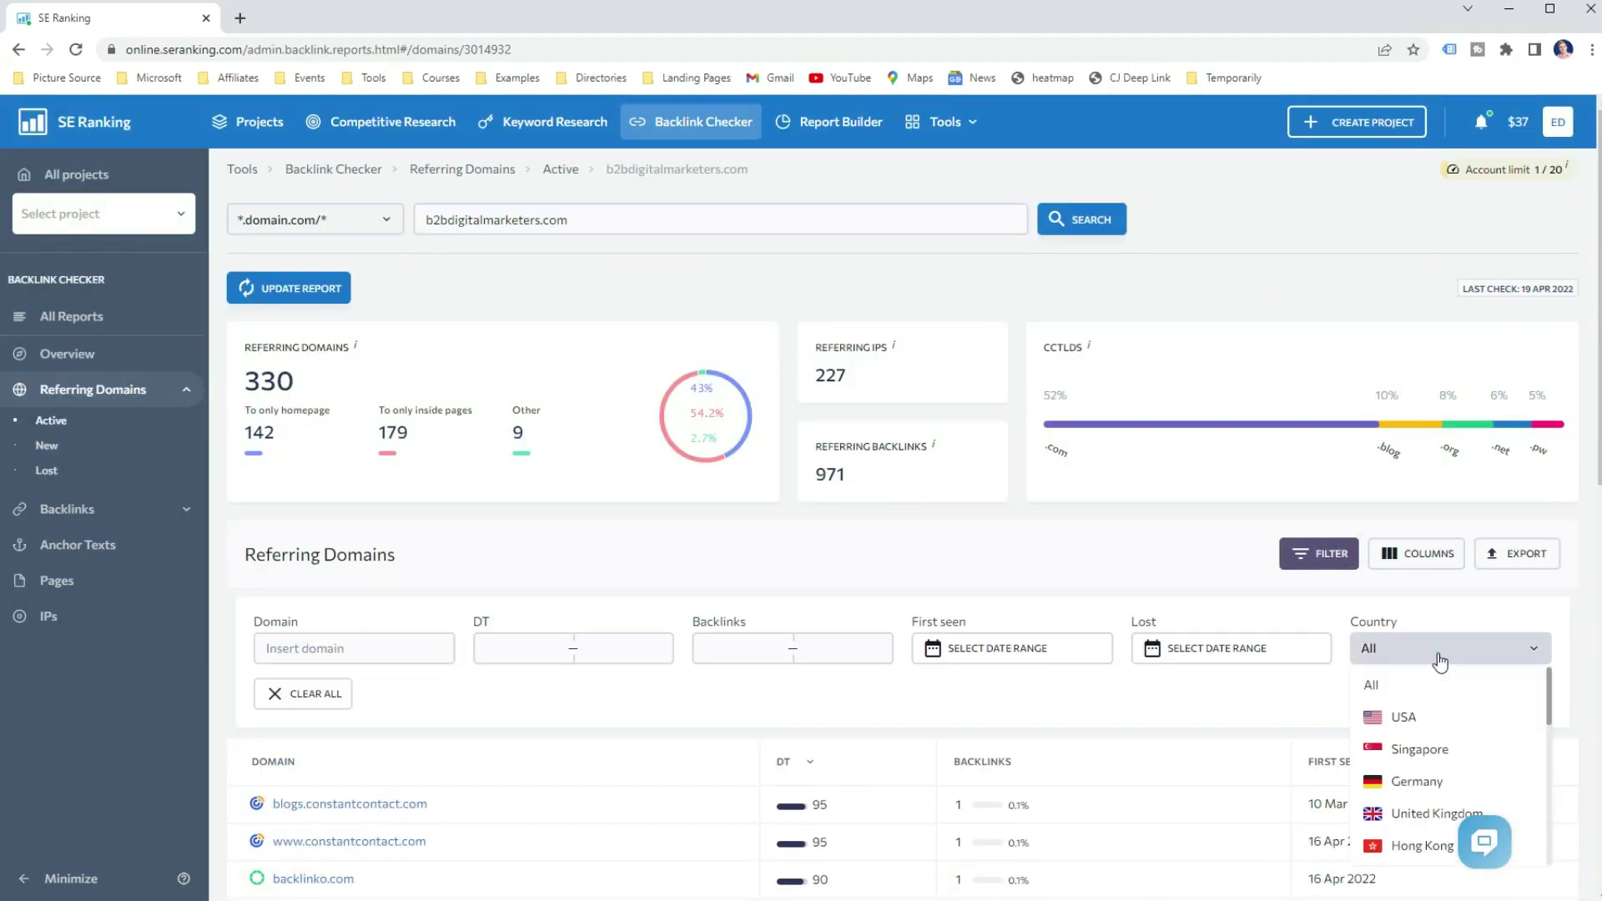
{"action": "left_click", "coordinate": [1418, 718]}
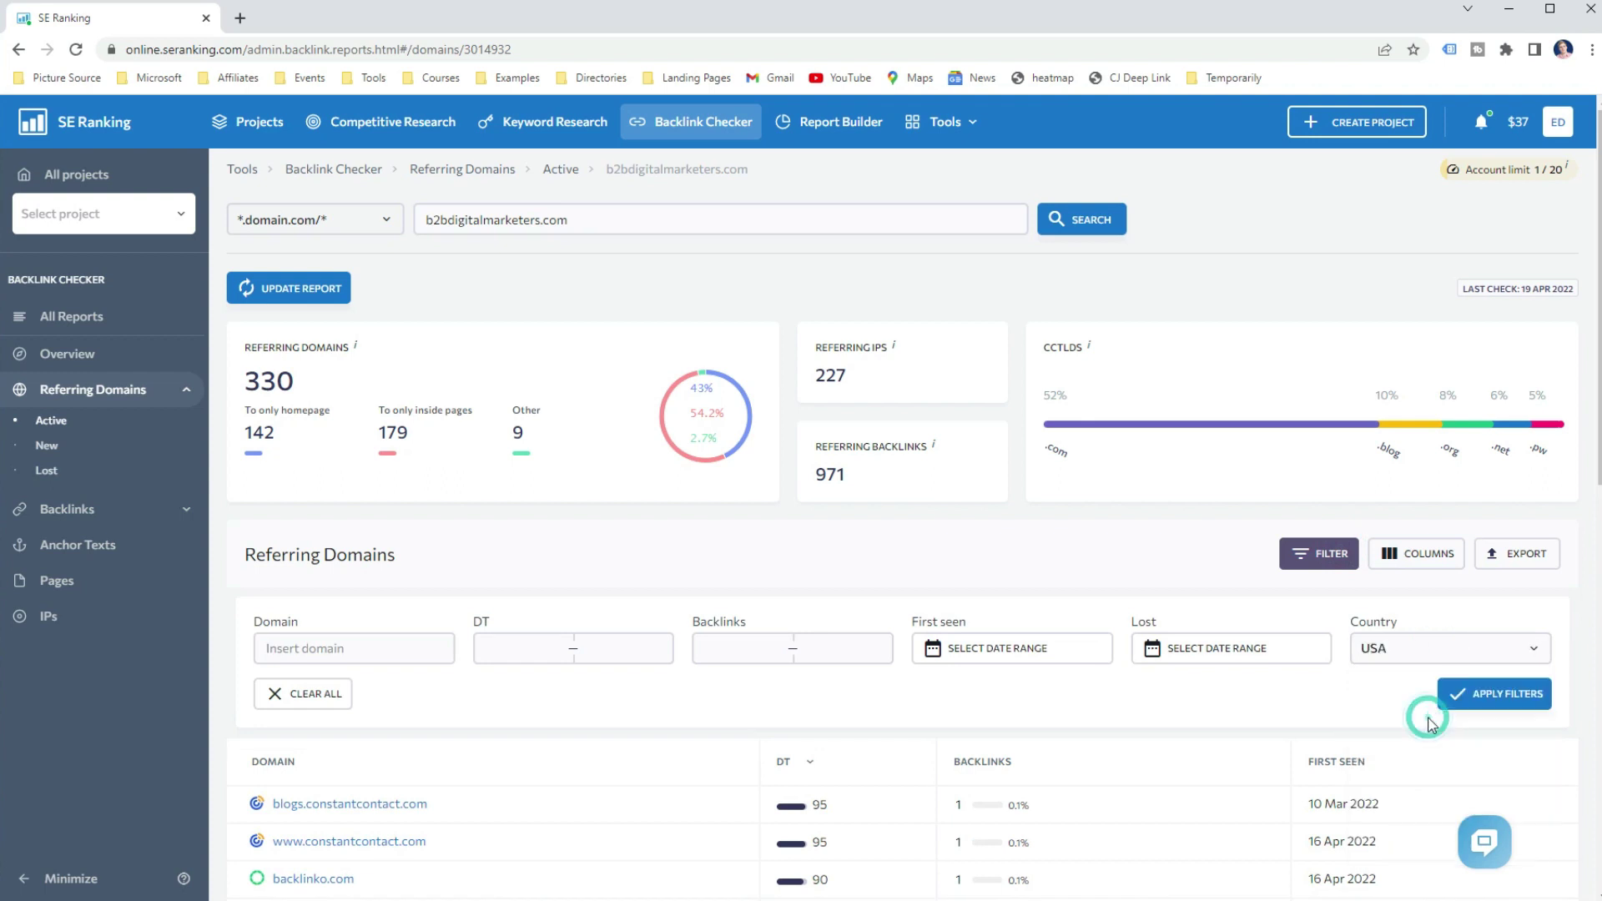
{"action": "left_click", "coordinate": [1444, 698]}
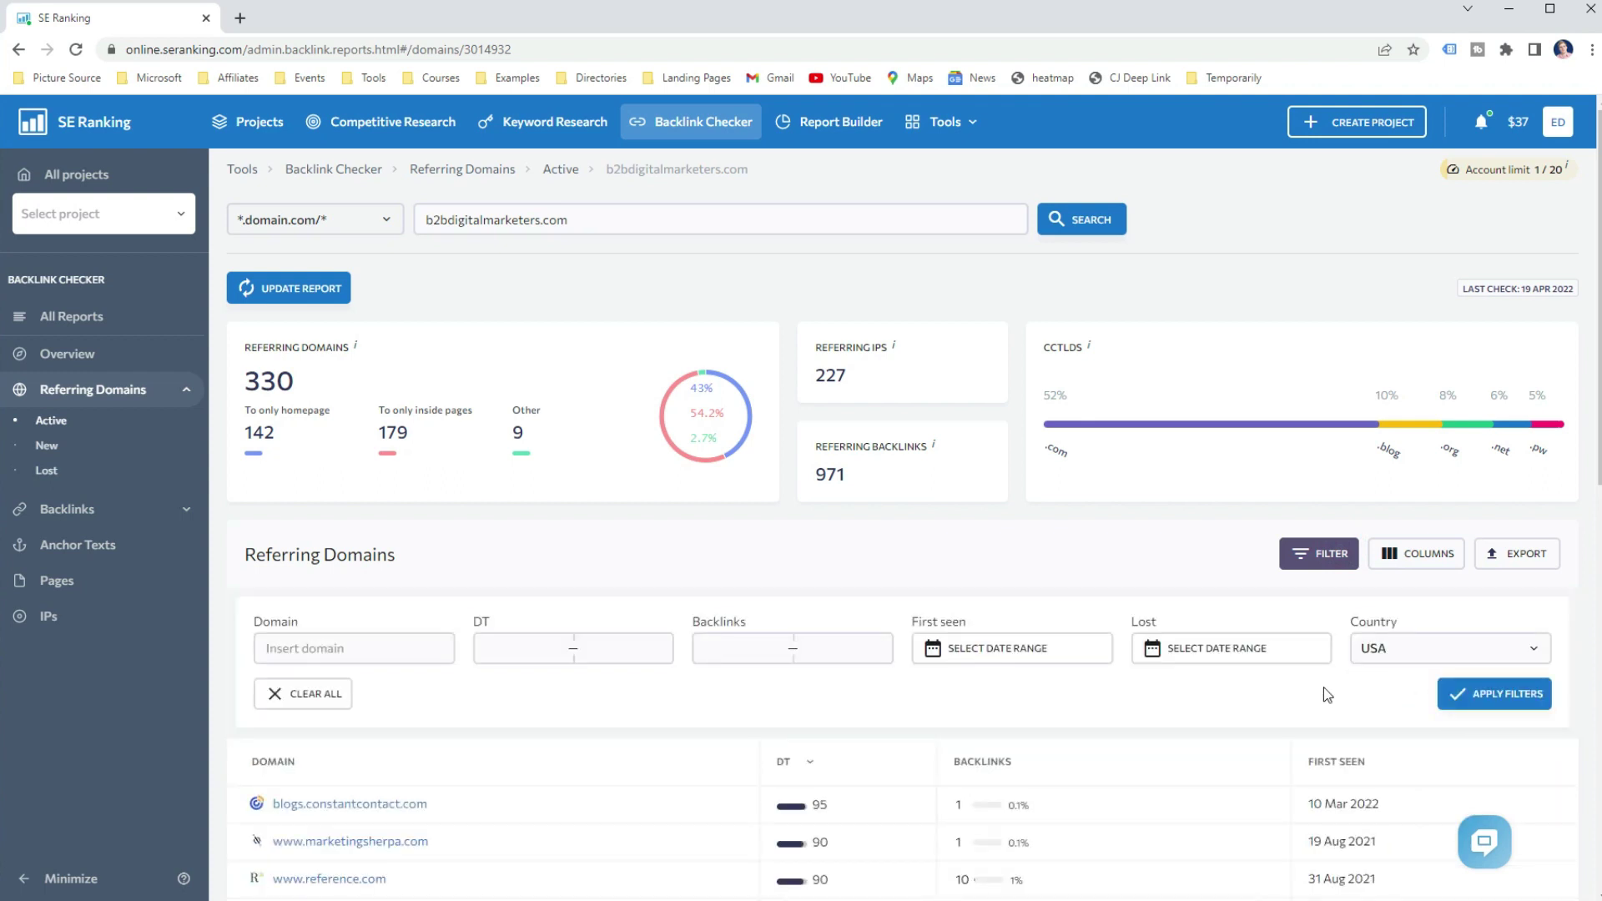
Review the USA results, then change the country filter to Singapore
{"action": "scroll", "coordinate": [1328, 696], "scroll_direction": "down", "scroll_amount": 4}
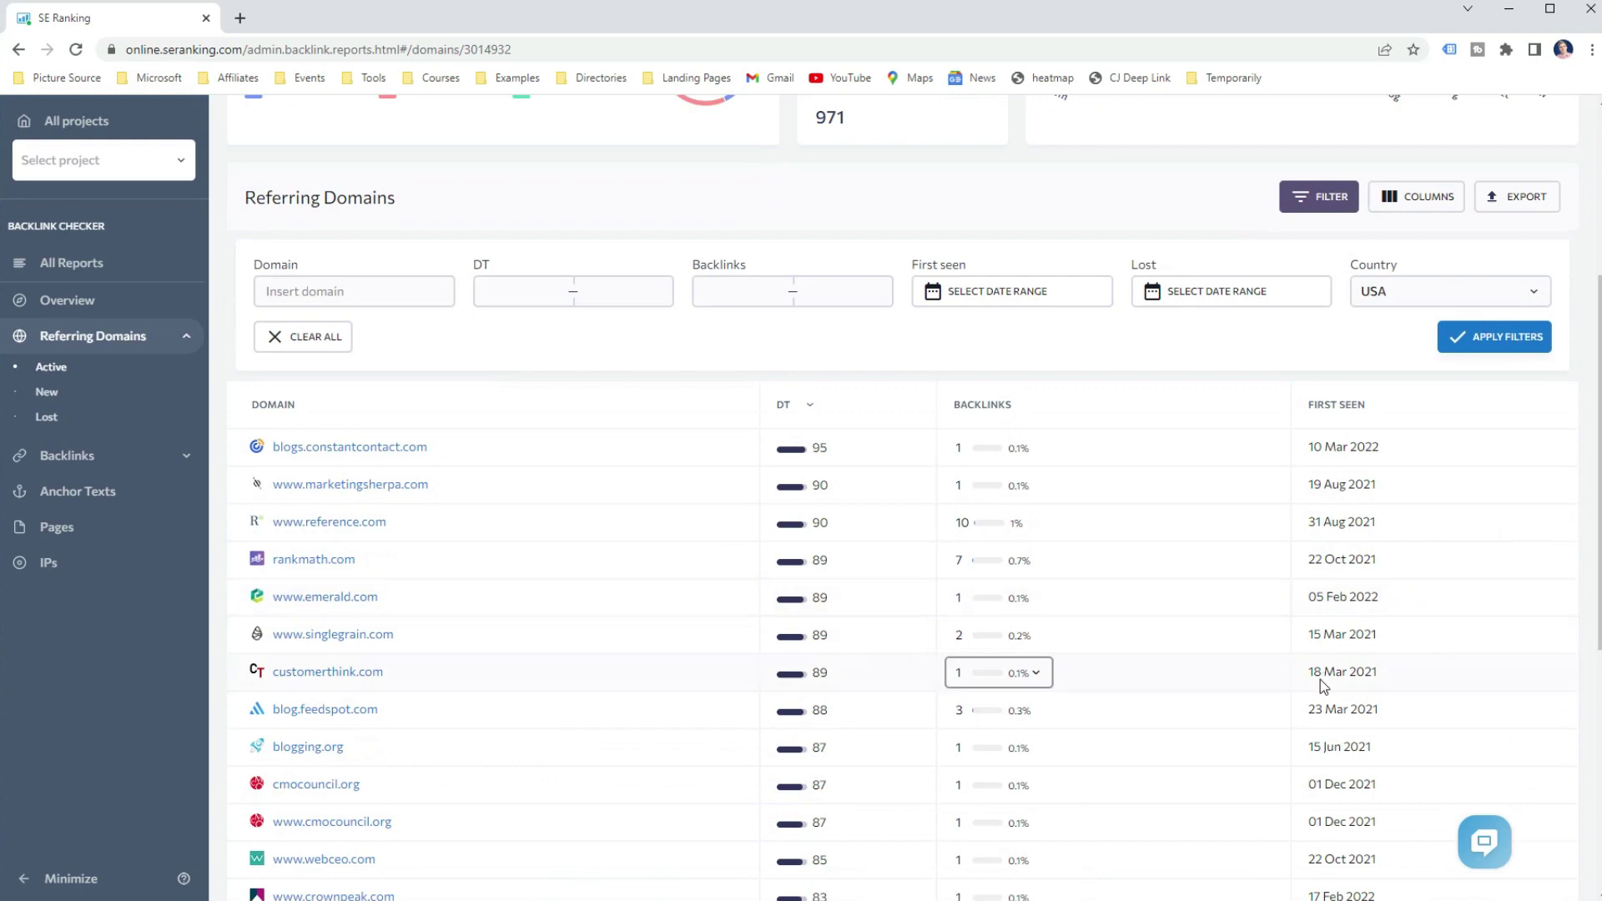
{"action": "scroll", "coordinate": [1325, 686], "scroll_direction": "down", "scroll_amount": 4}
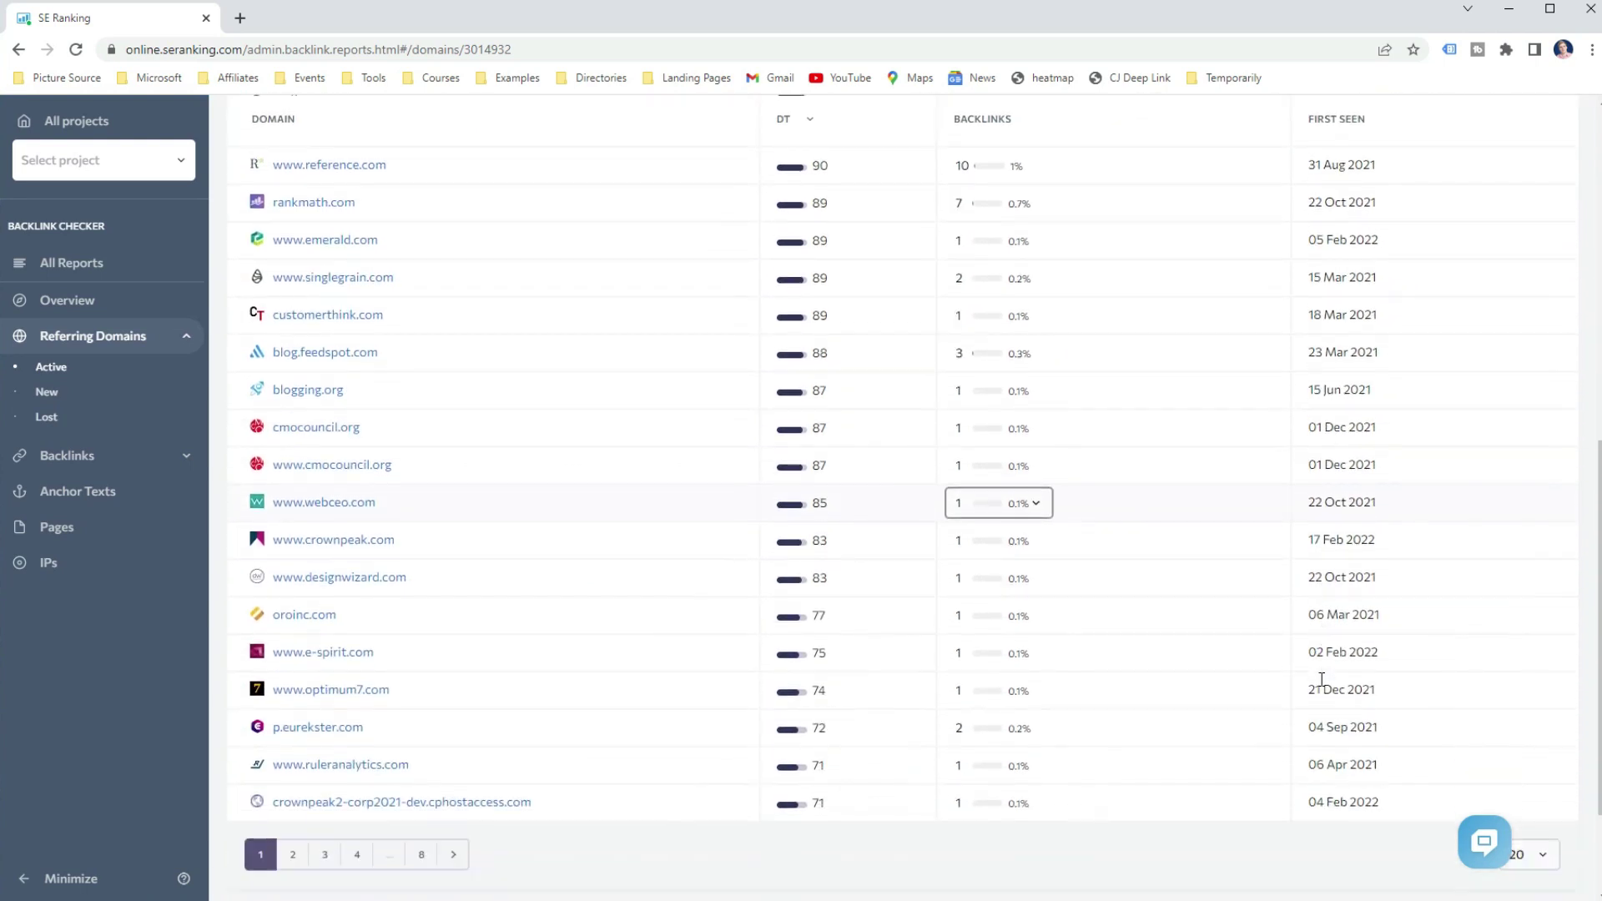
{"action": "scroll", "coordinate": [1274, 584], "scroll_direction": "up", "scroll_amount": 3}
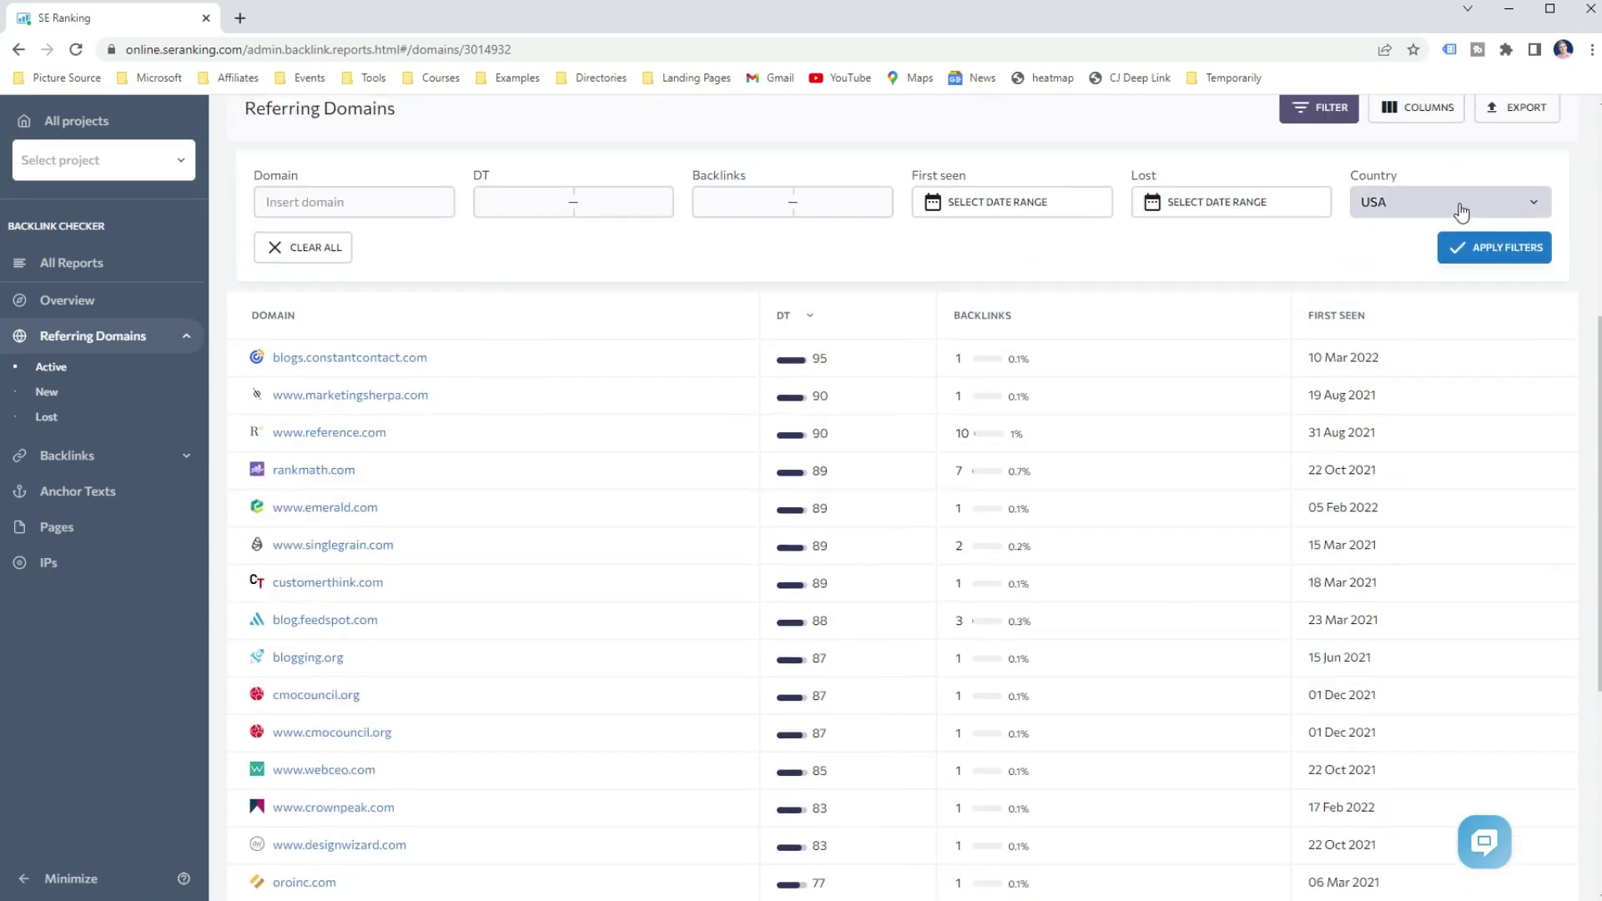
{"action": "left_click", "coordinate": [1461, 212]}
{"action": "left_click", "coordinate": [1450, 299]}
{"action": "left_click", "coordinate": [1473, 259]}
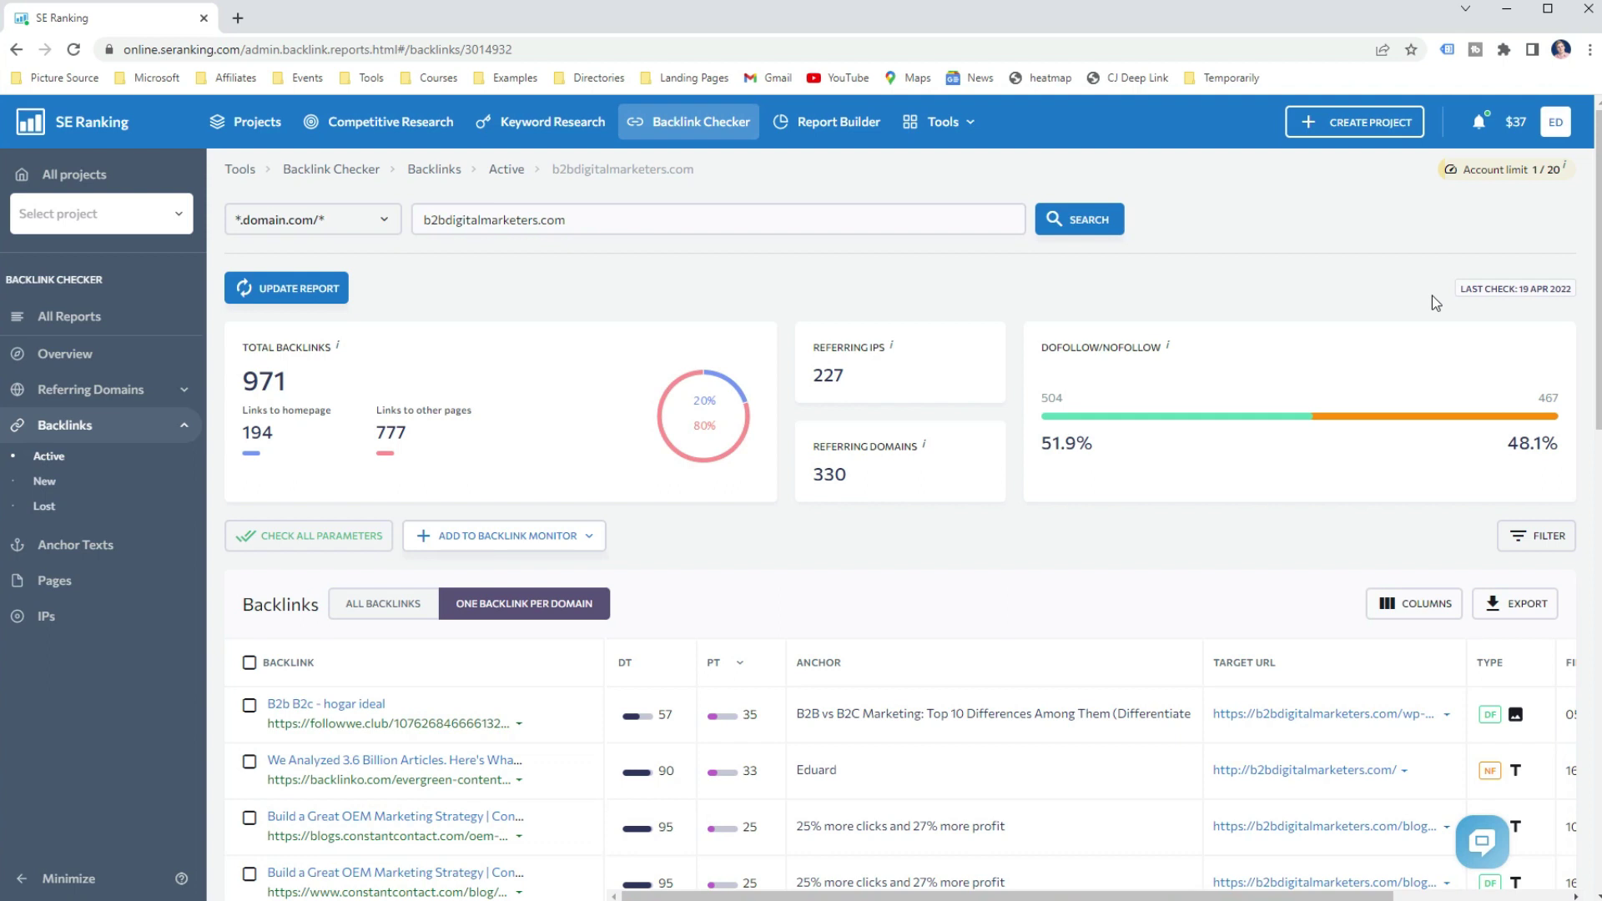
Scroll the Backlinks table right to the First Seen and Last Seen columns and show the column list
{"action": "scroll", "coordinate": [1432, 295], "scroll_direction": "down", "scroll_amount": 4}
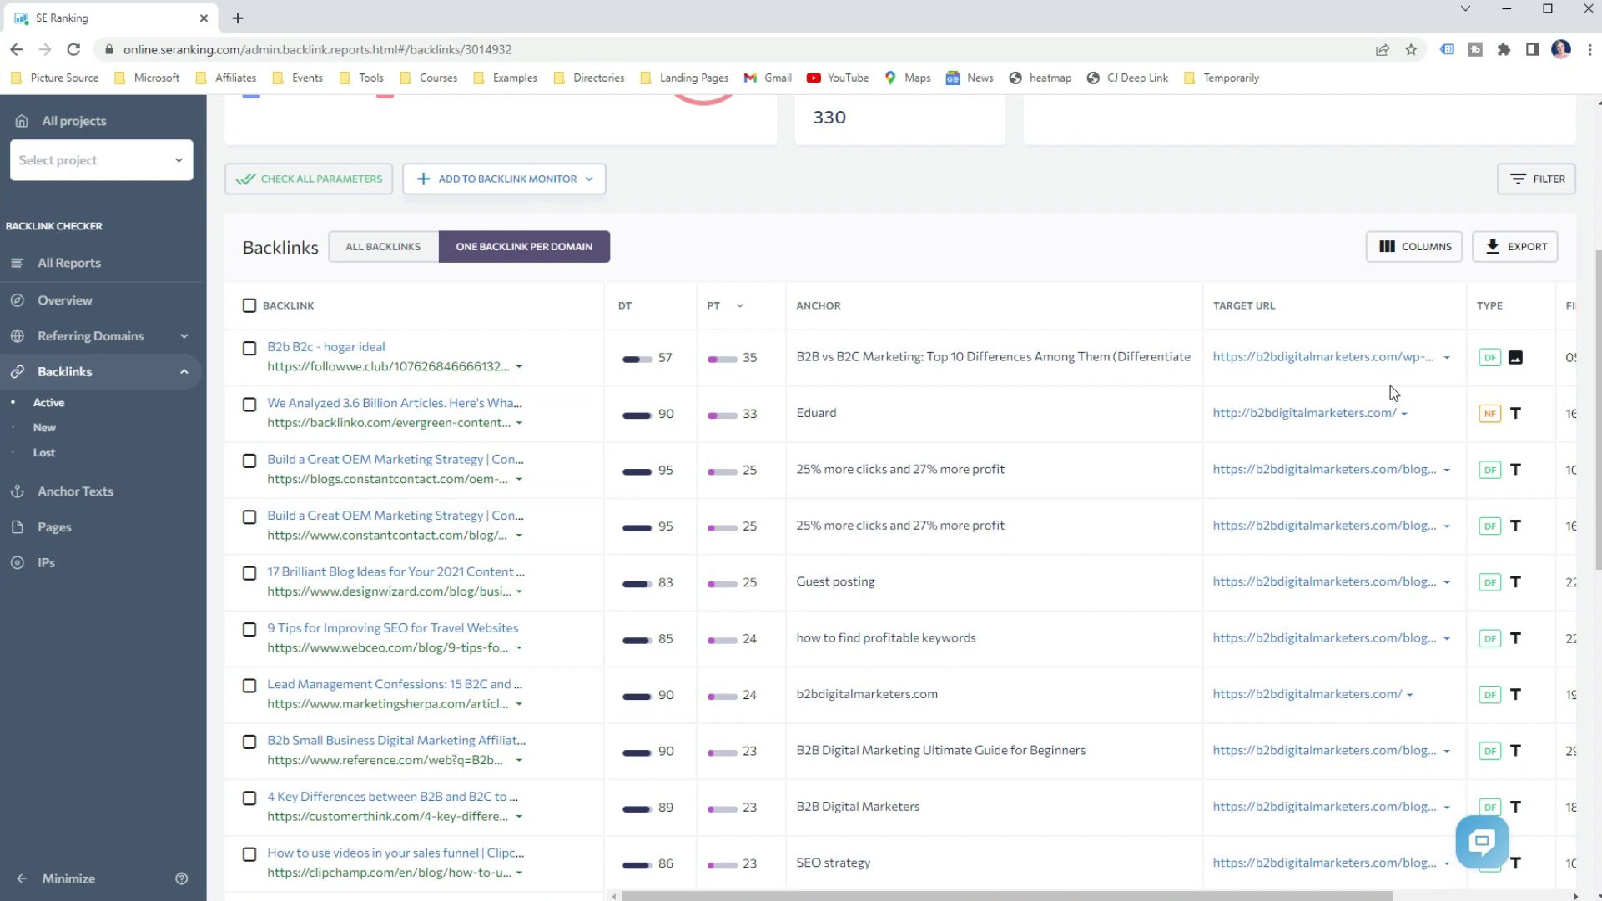
{"action": "scroll", "coordinate": [1390, 386], "scroll_direction": "right", "scroll_amount": 3}
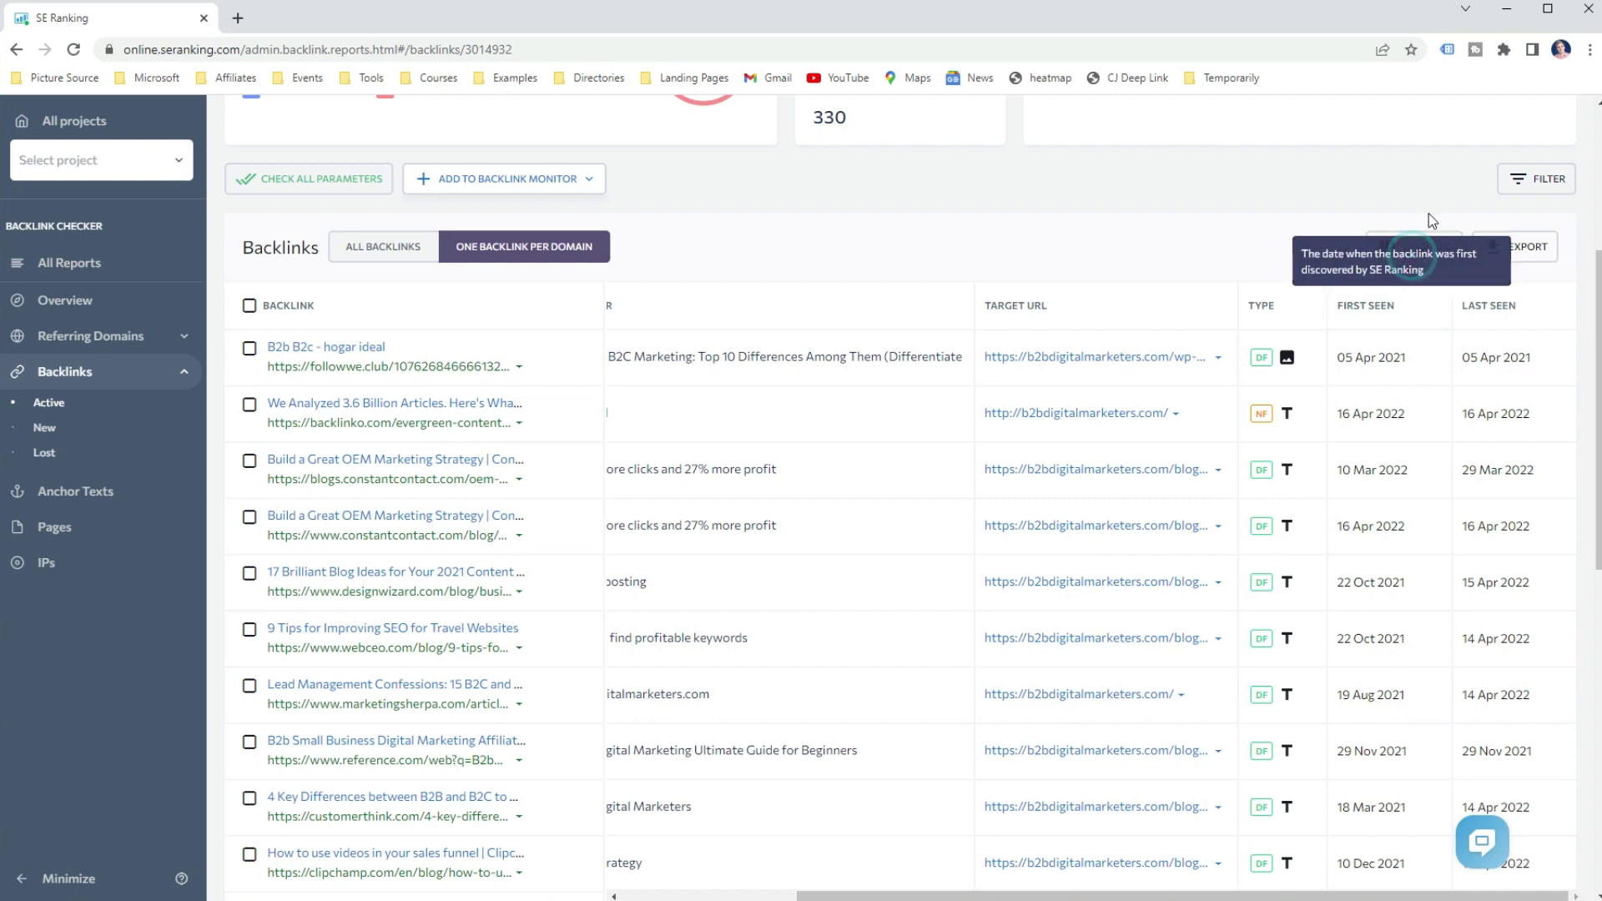
{"action": "left_click", "coordinate": [1430, 246]}
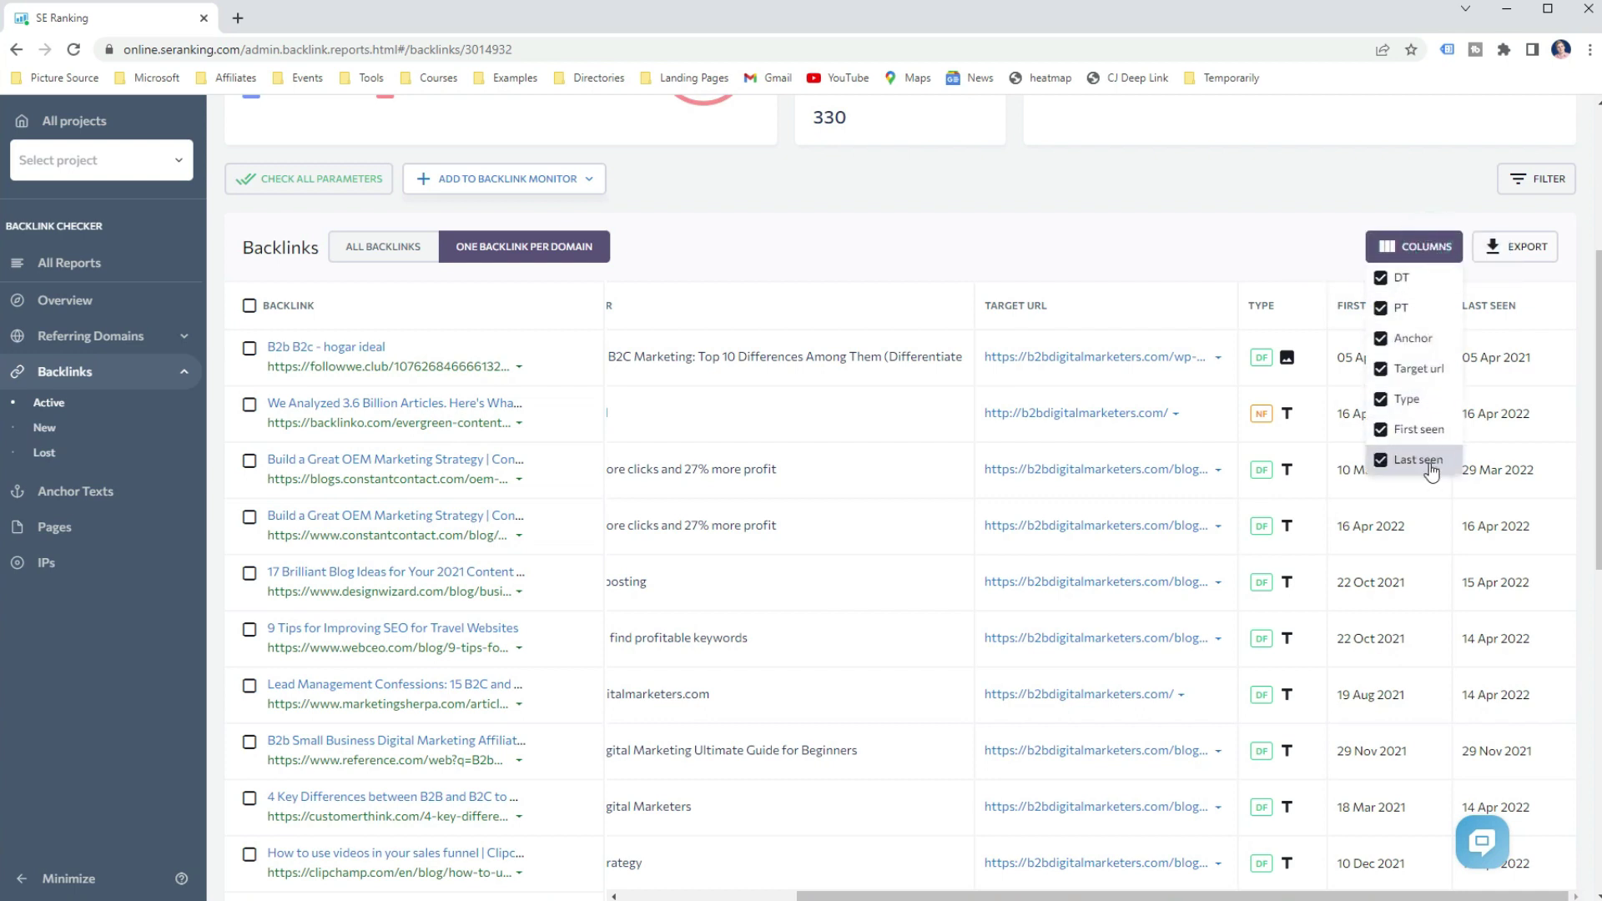
Close the column list and switch the backlink filter to ALL BACKLINKS instead of one per domain
{"action": "left_click", "coordinate": [1291, 253]}
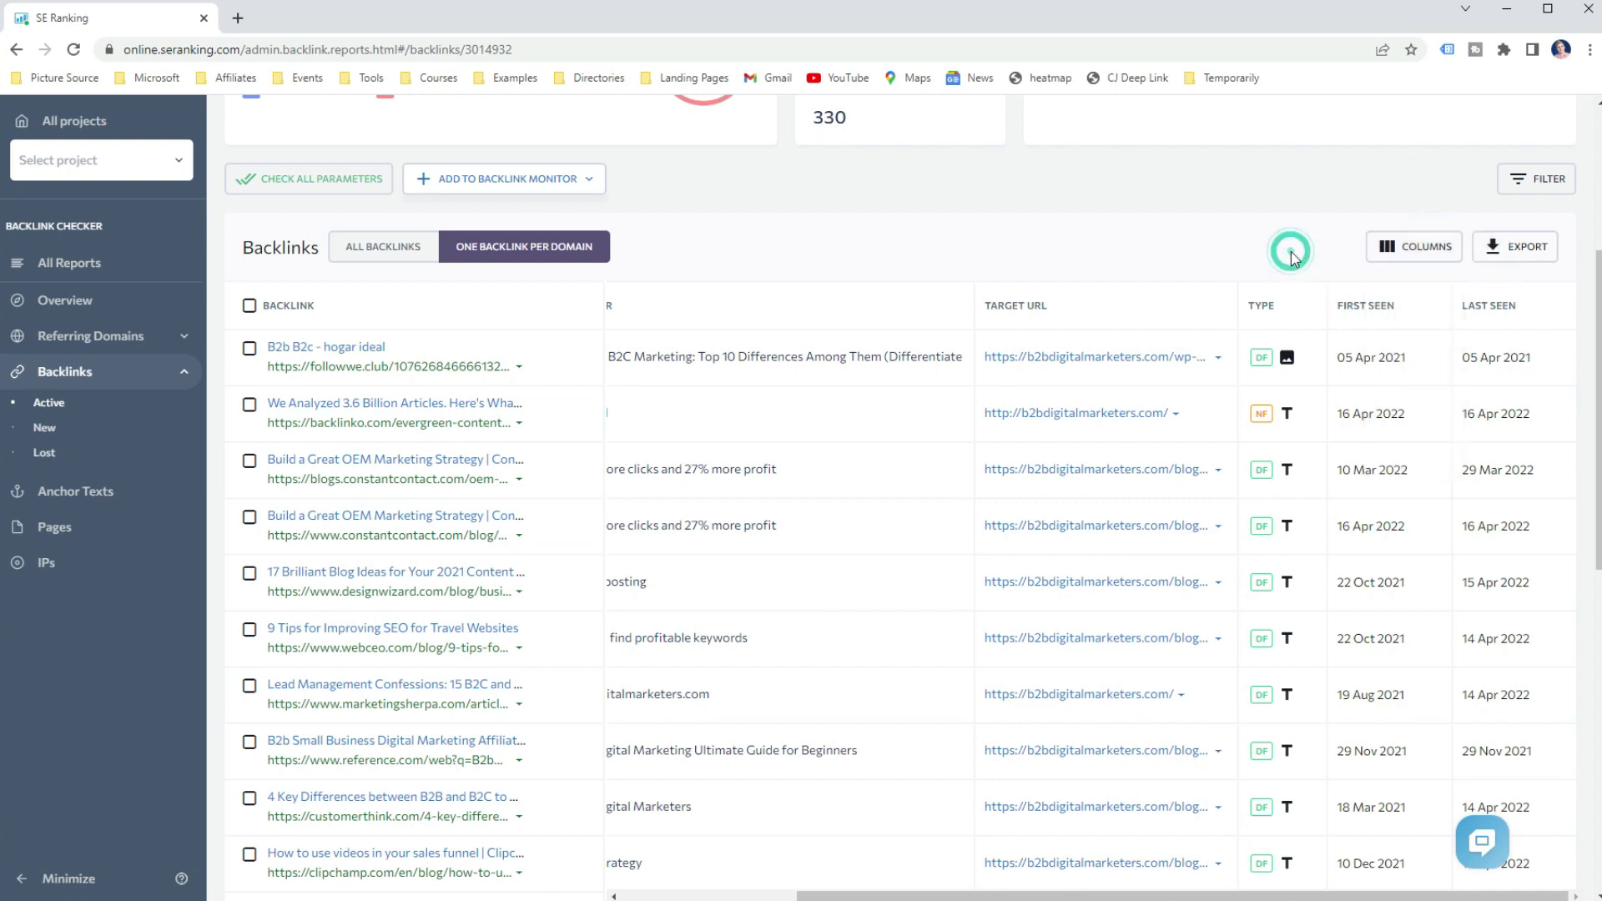
{"action": "left_click", "coordinate": [1544, 185]}
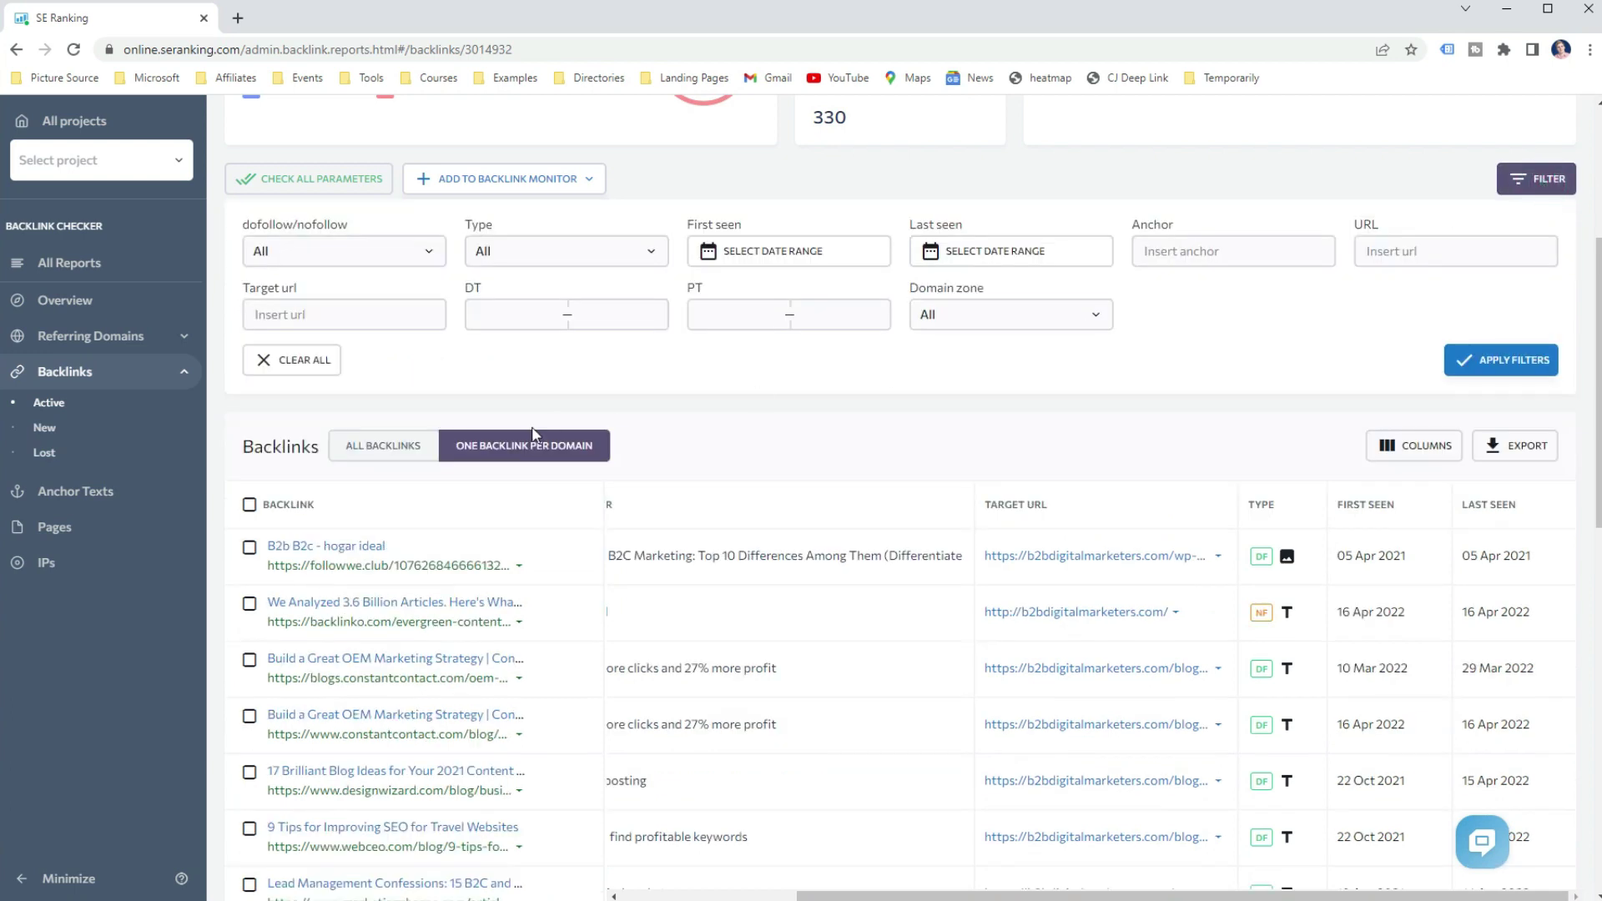
{"action": "left_click", "coordinate": [395, 457]}
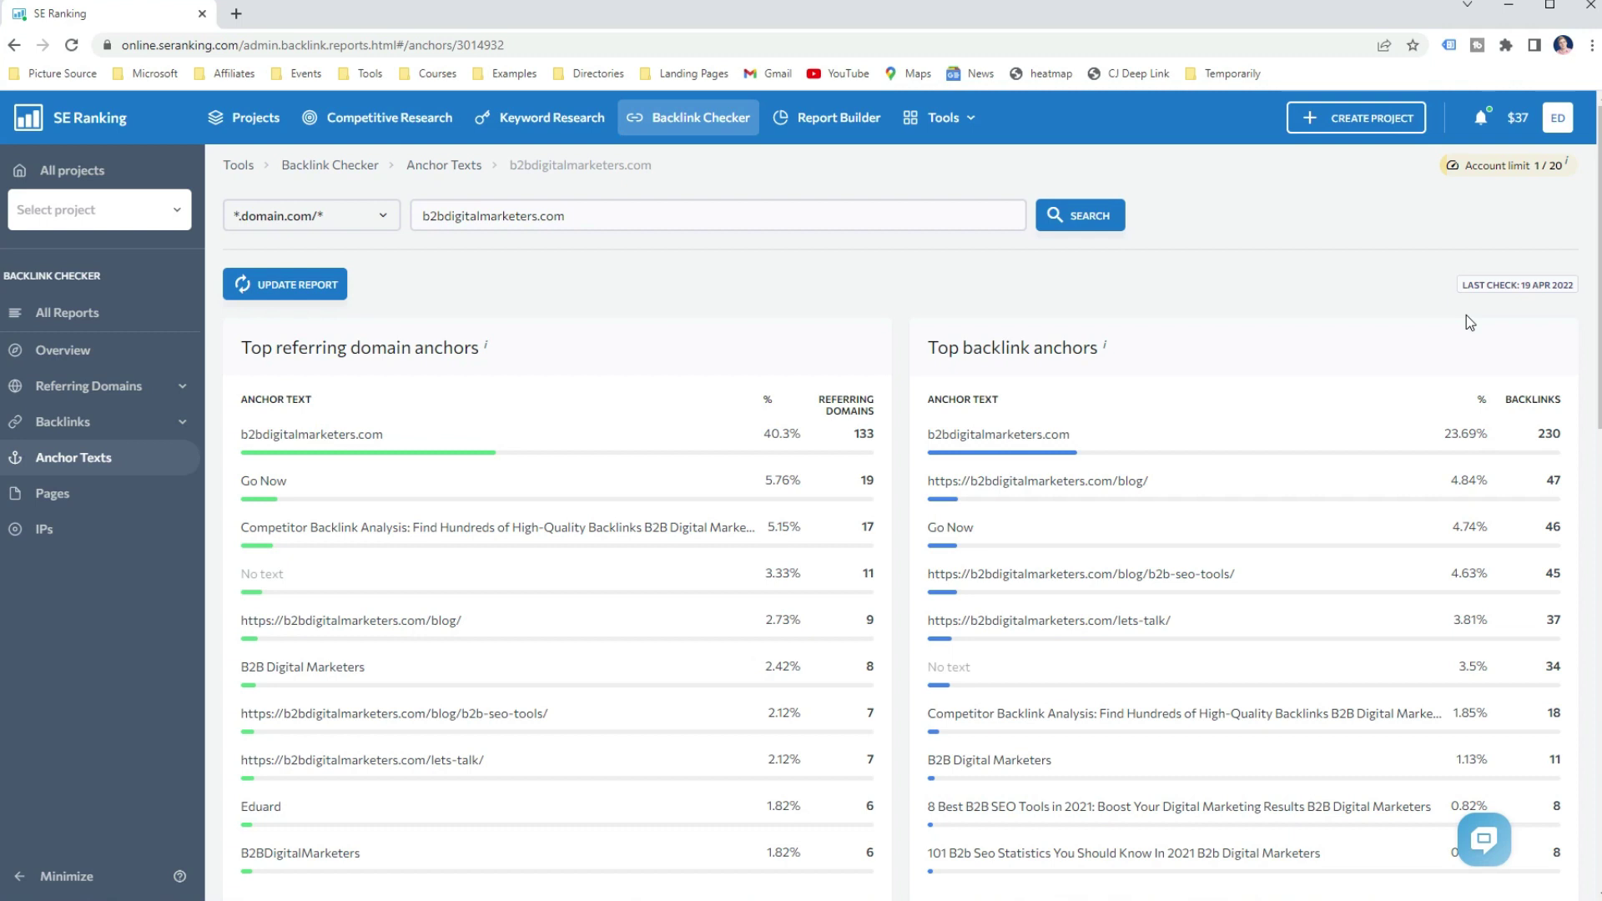
List the referring domains and backlinks that use the /blog/ URL anchor
{"action": "scroll", "coordinate": [1466, 314], "scroll_direction": "down", "scroll_amount": 10}
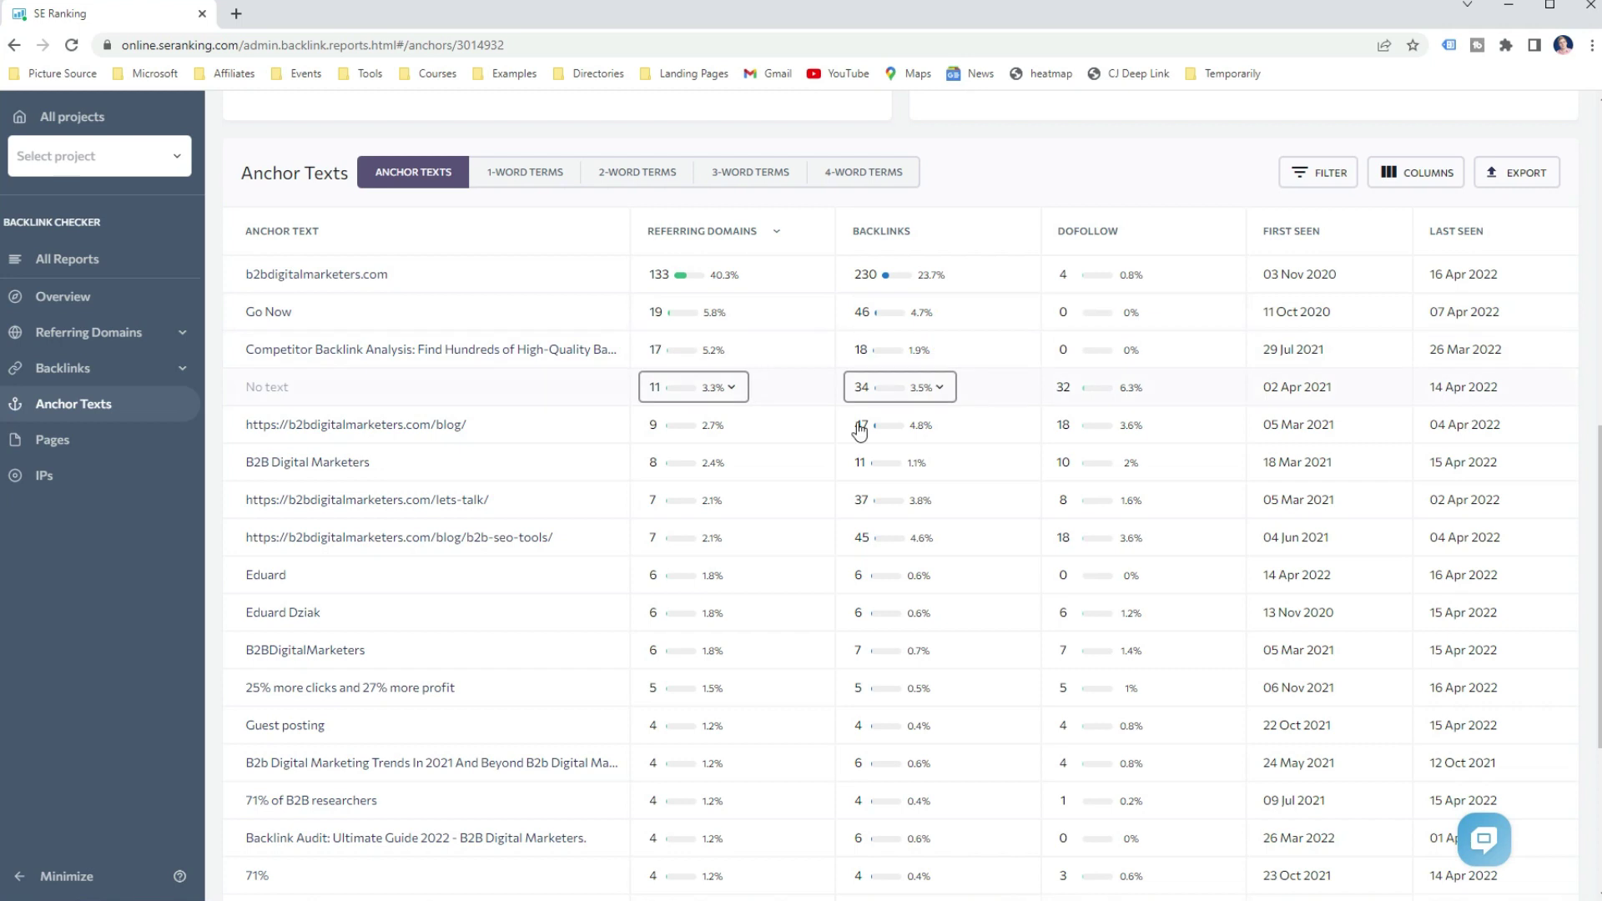
{"action": "left_click", "coordinate": [729, 431]}
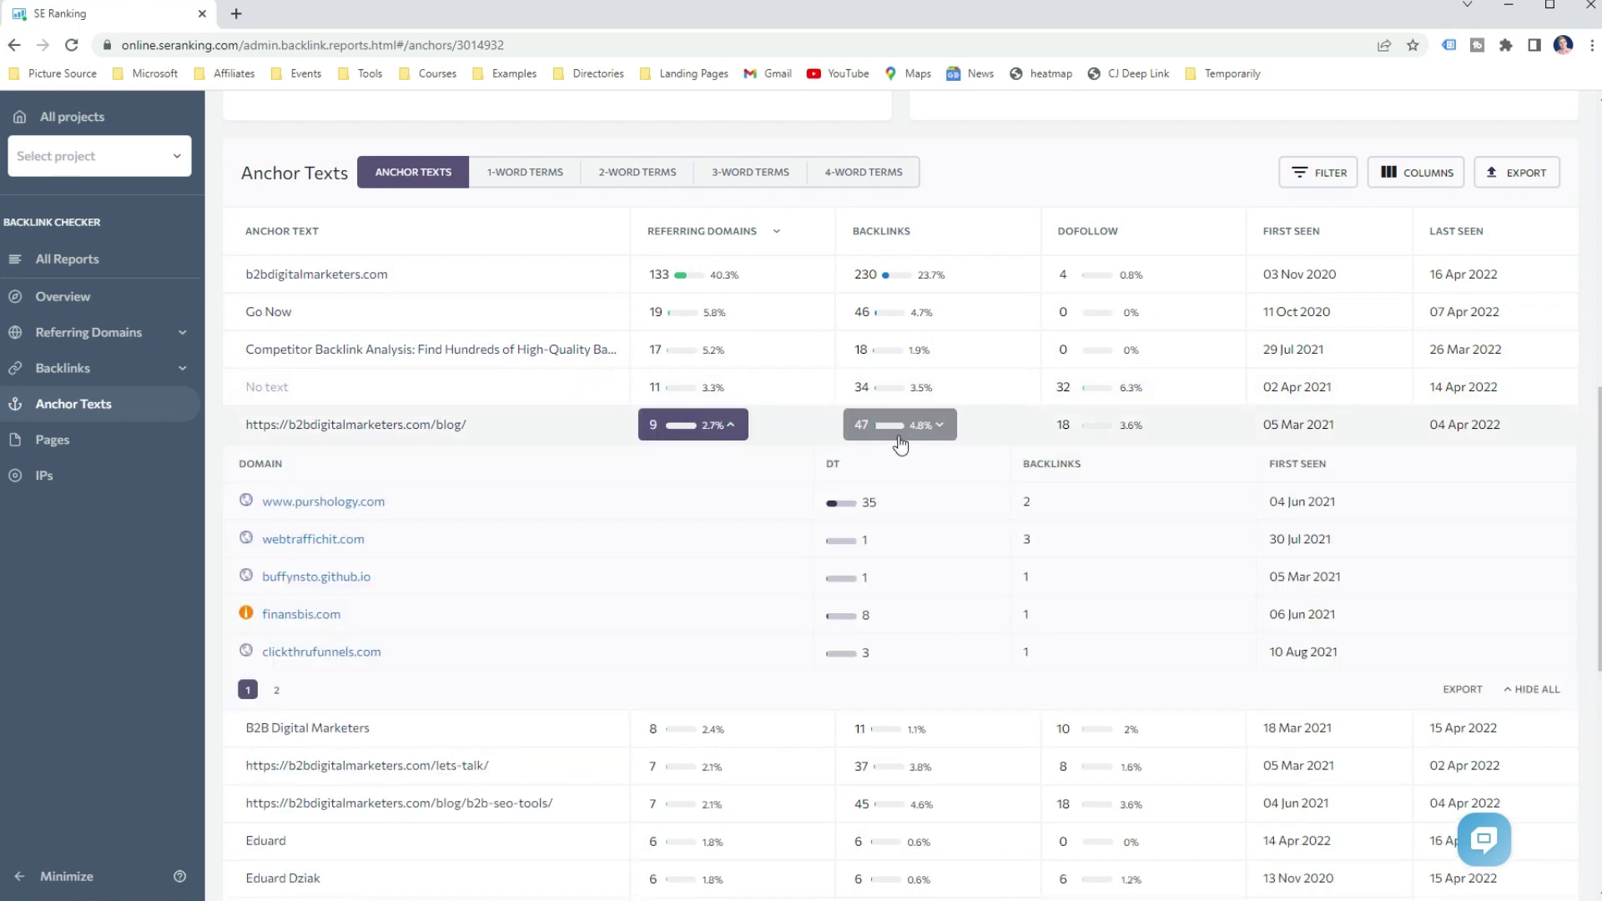
{"action": "left_click", "coordinate": [939, 430]}
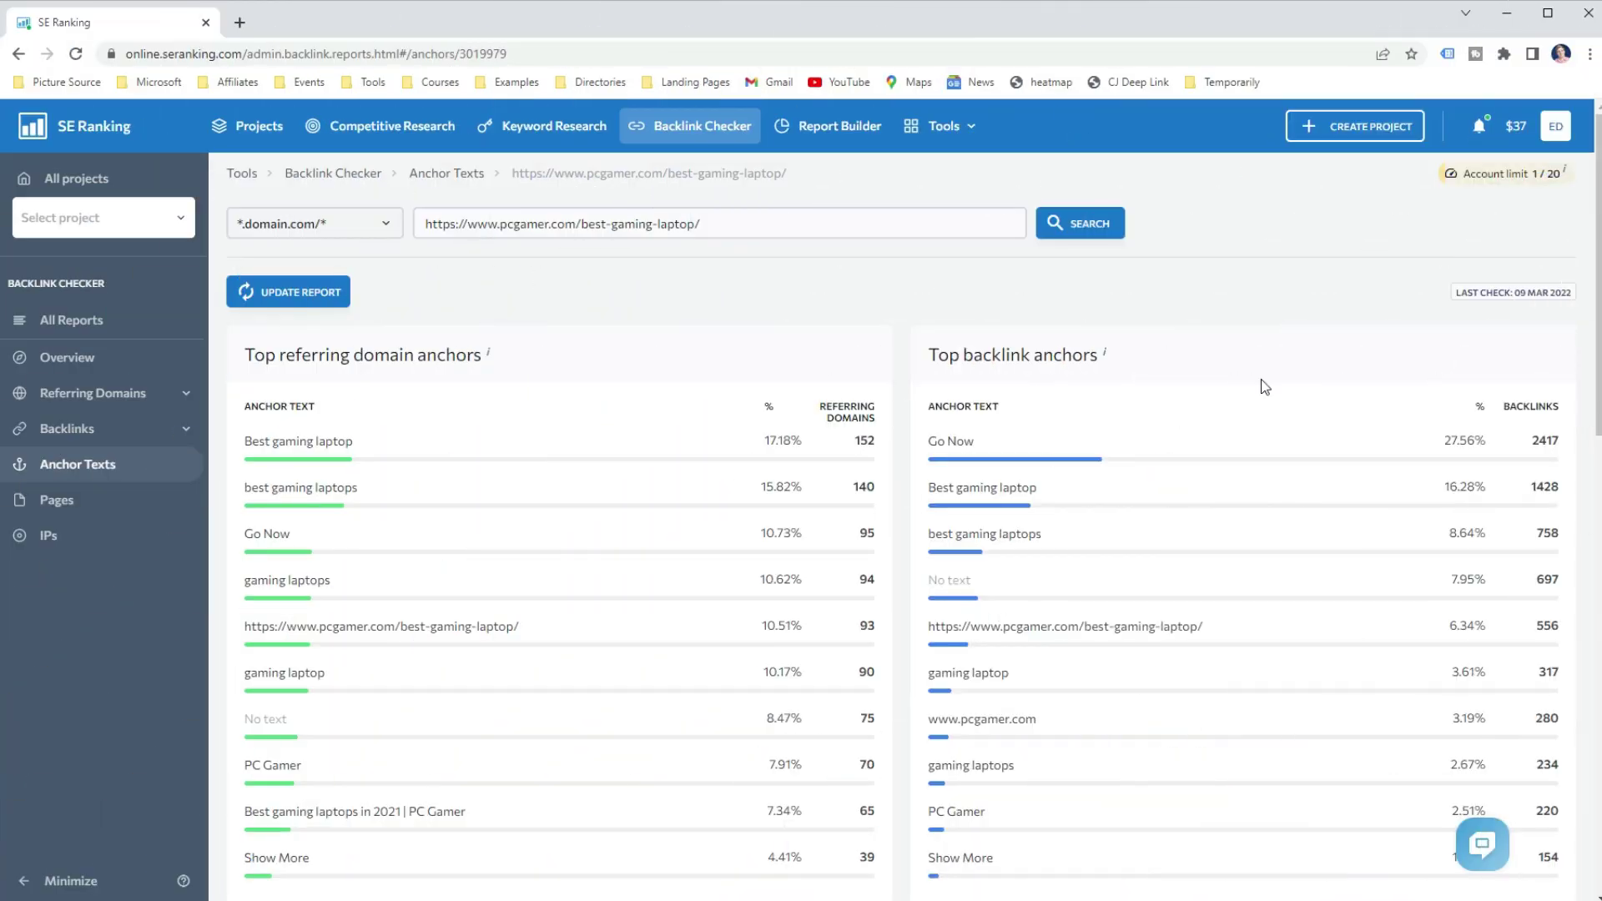
Scroll down through the pcgamer.com anchor text report
{"action": "scroll", "coordinate": [1264, 386], "scroll_direction": "down", "scroll_amount": 9}
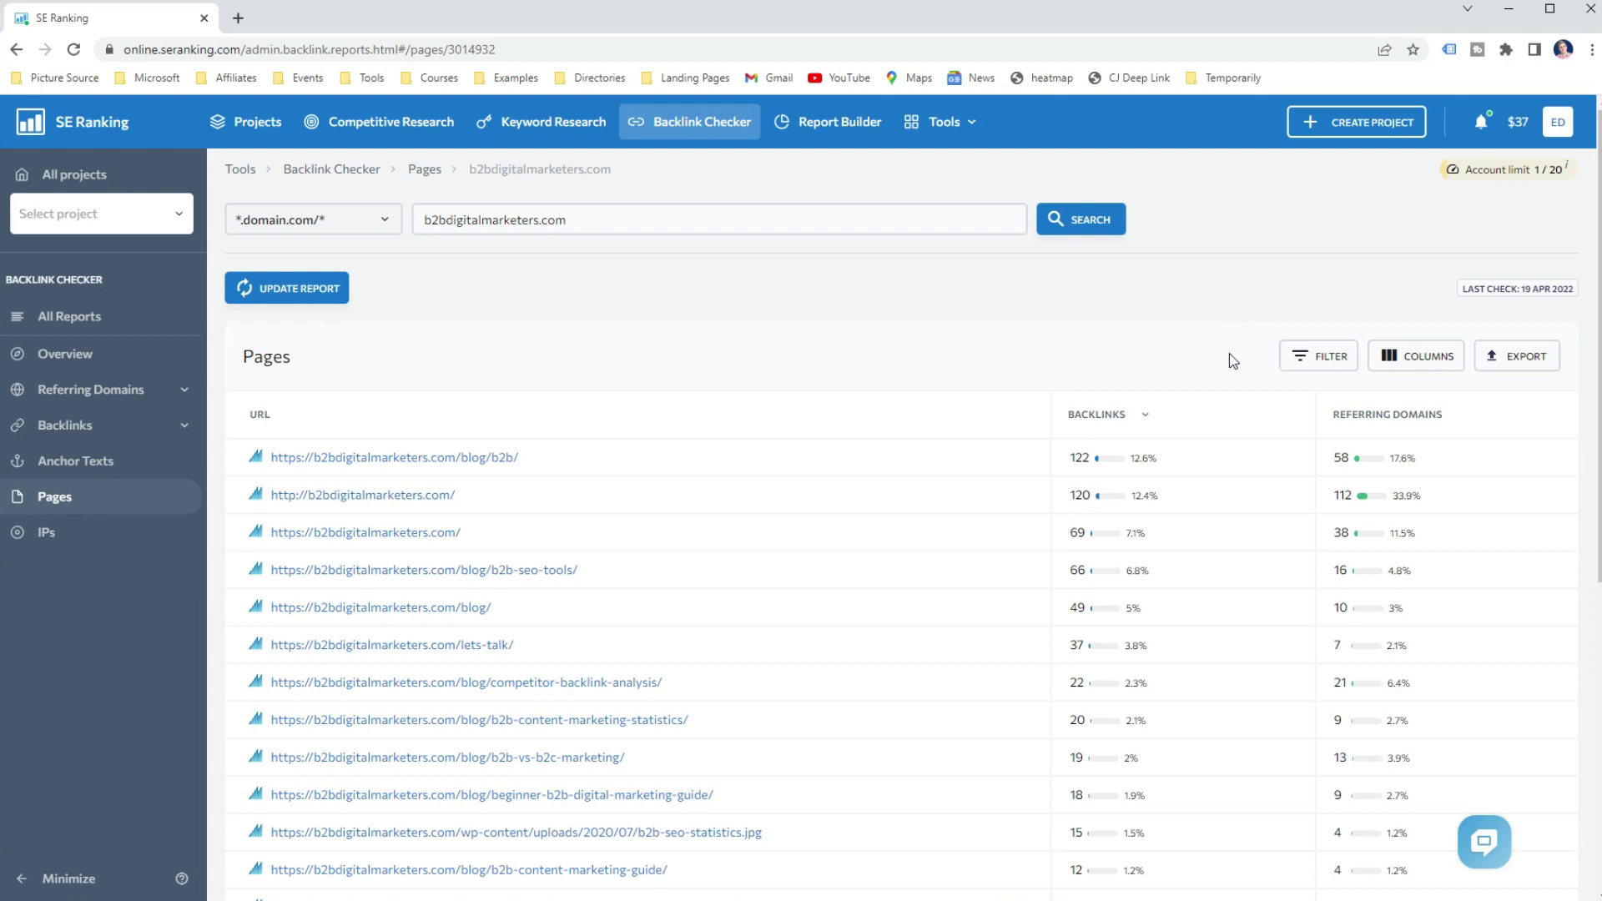
Expand the homepage's 69 backlinks and 38 referring domains, then collapse them and scroll the list
{"action": "left_click", "coordinate": [1164, 536]}
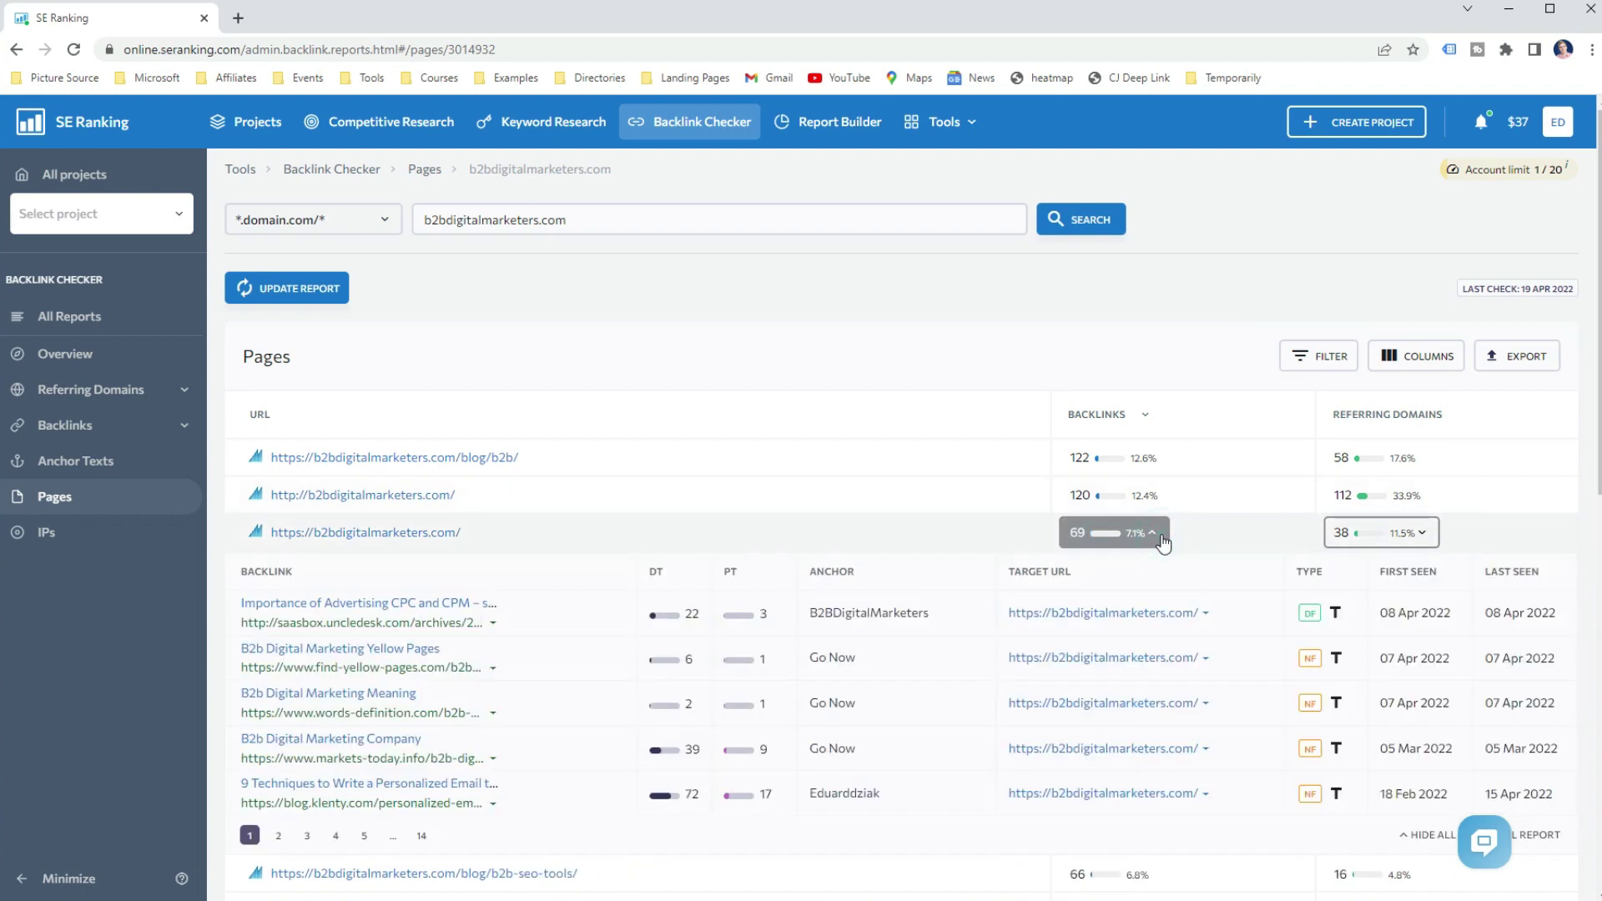
{"action": "left_click", "coordinate": [1428, 533]}
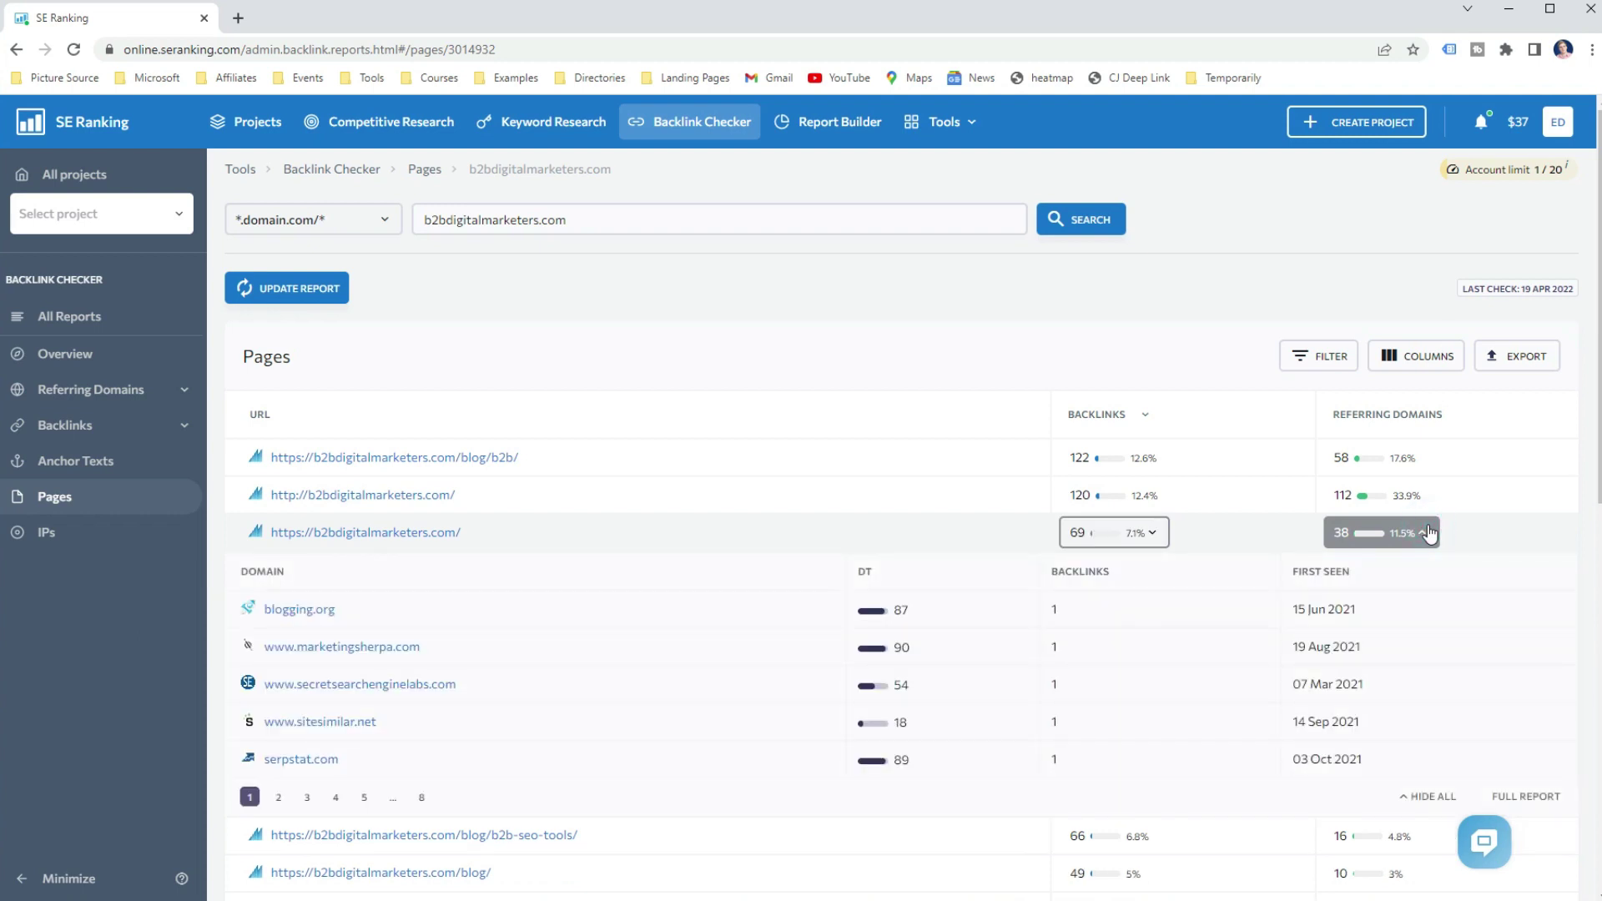
{"action": "left_click", "coordinate": [1428, 533]}
{"action": "scroll", "coordinate": [1431, 534], "scroll_direction": "down", "scroll_amount": 2}
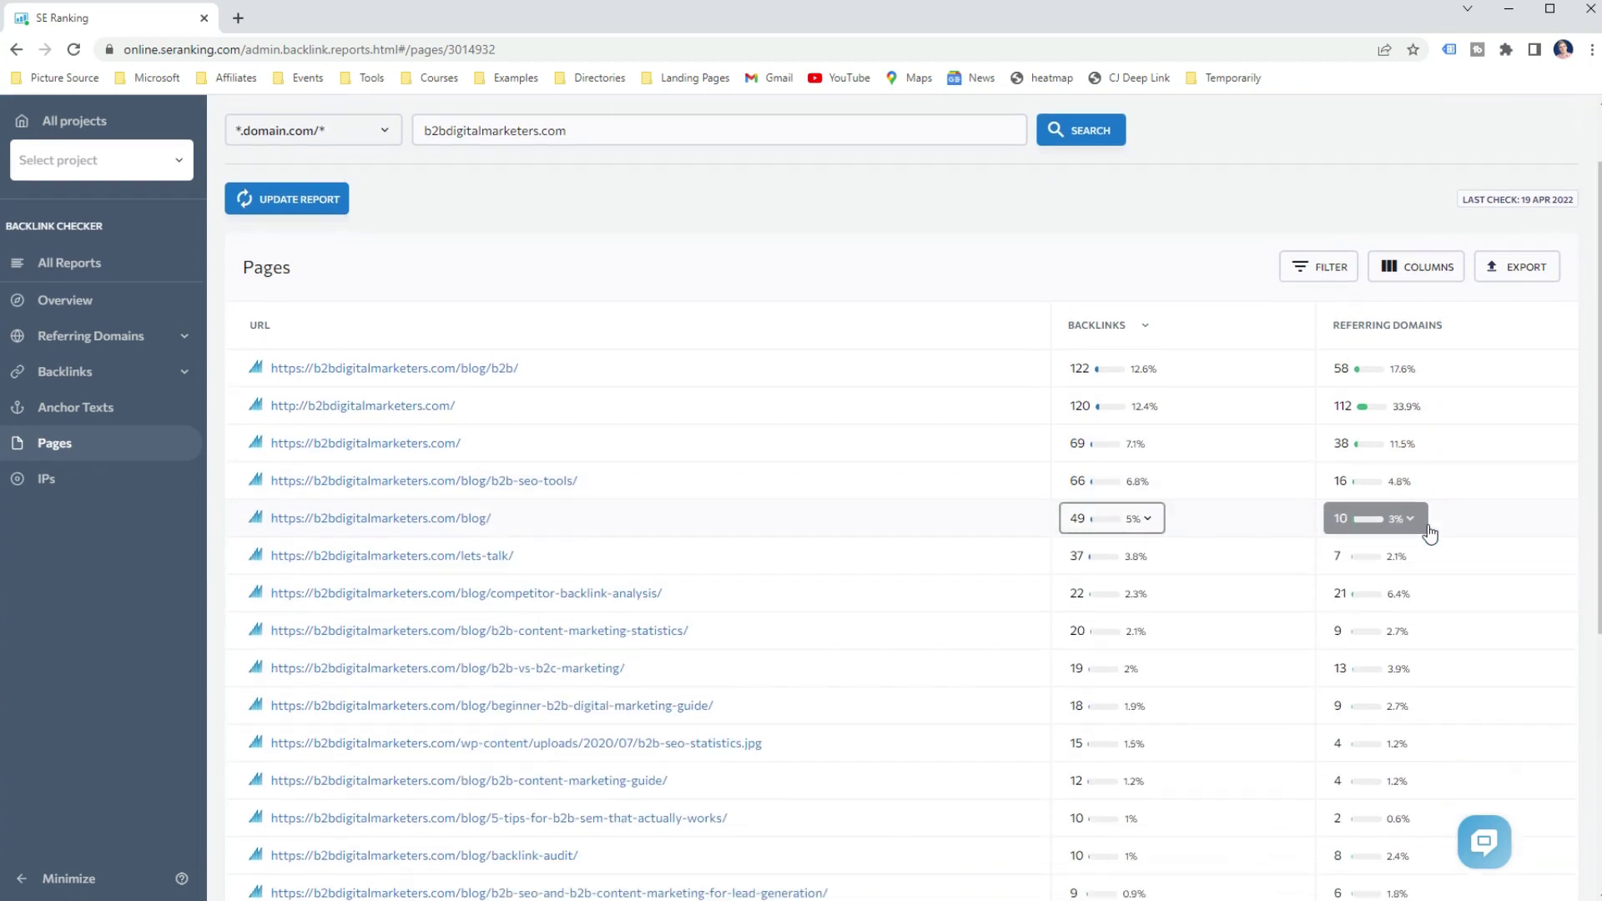
{"action": "scroll", "coordinate": [1431, 534], "scroll_direction": "down", "scroll_amount": 3}
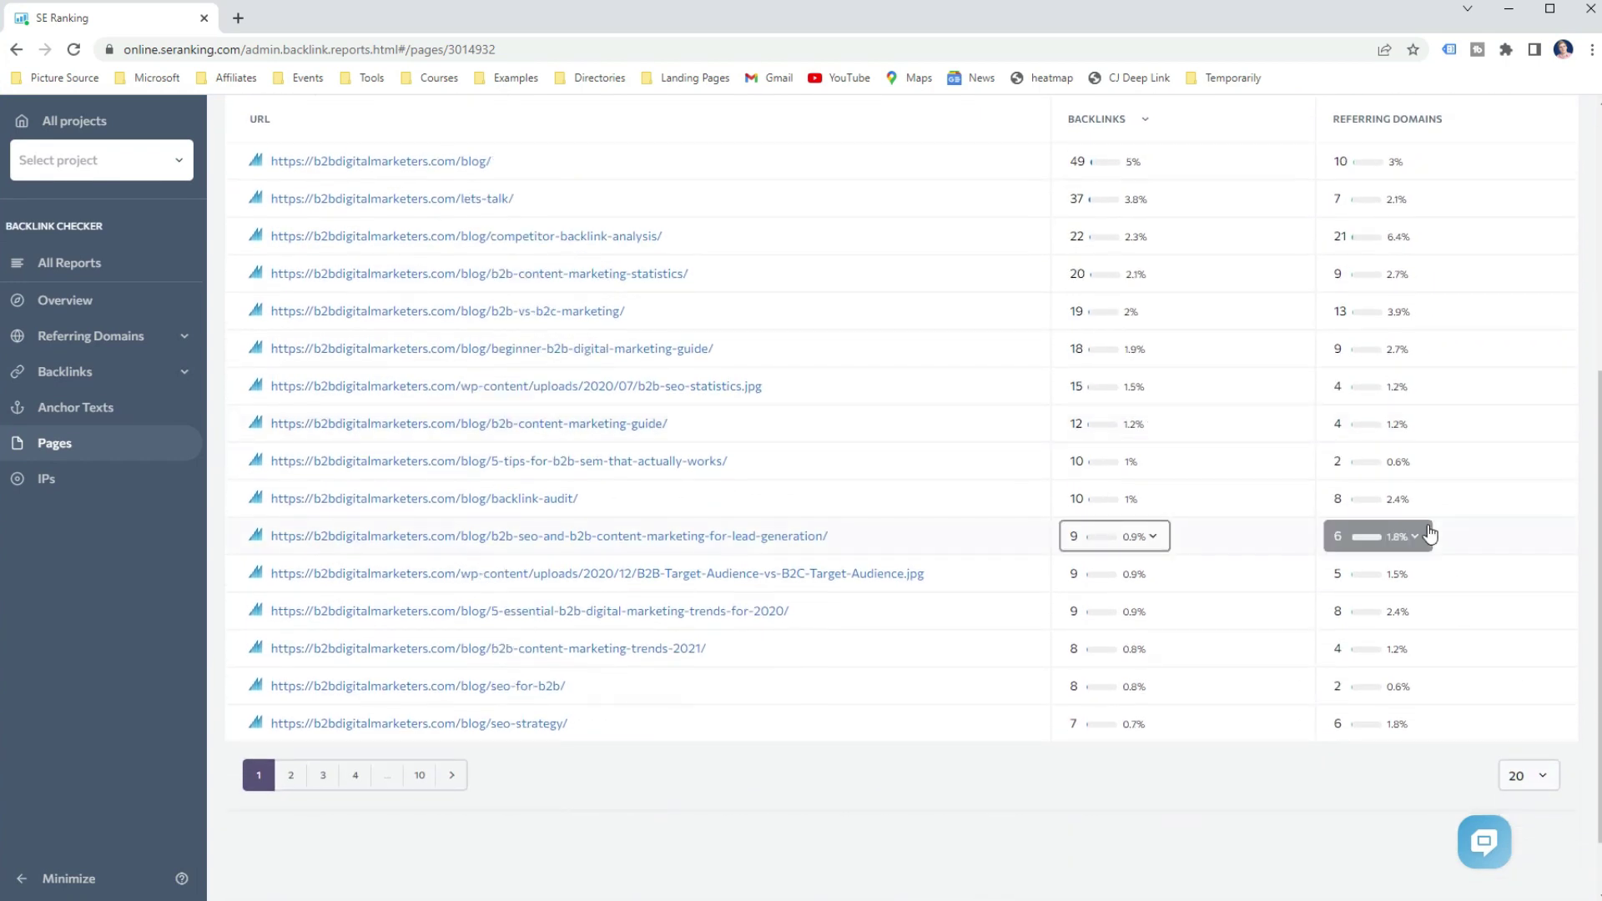
{"action": "scroll", "coordinate": [1430, 534], "scroll_direction": "up", "scroll_amount": 1}
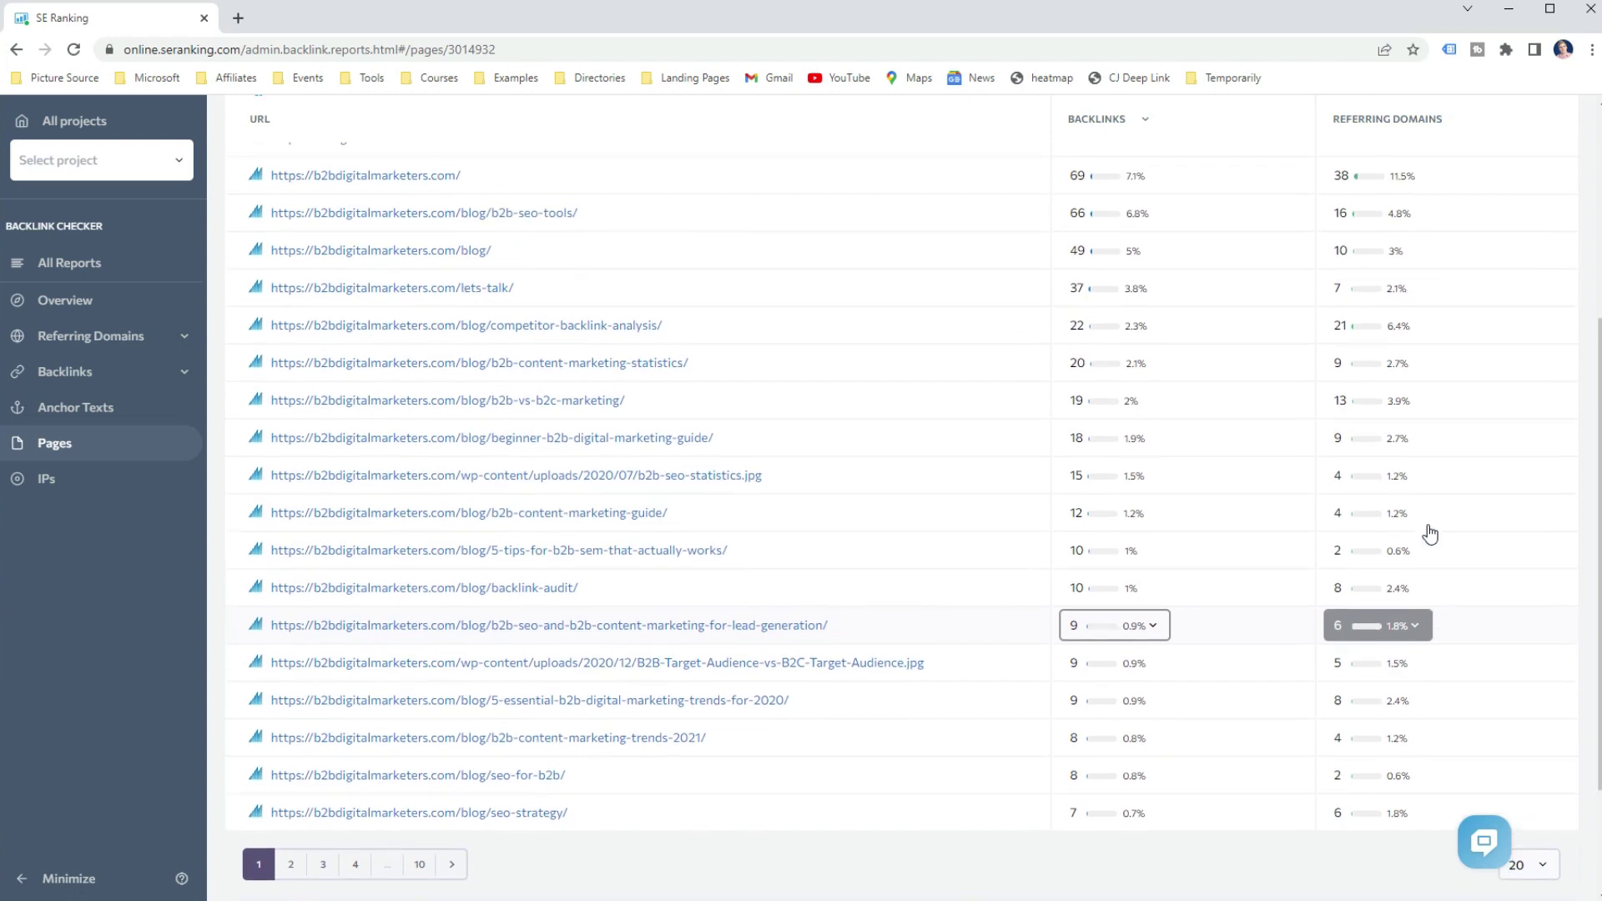
{"action": "scroll", "coordinate": [1430, 534], "scroll_direction": "up", "scroll_amount": 1}
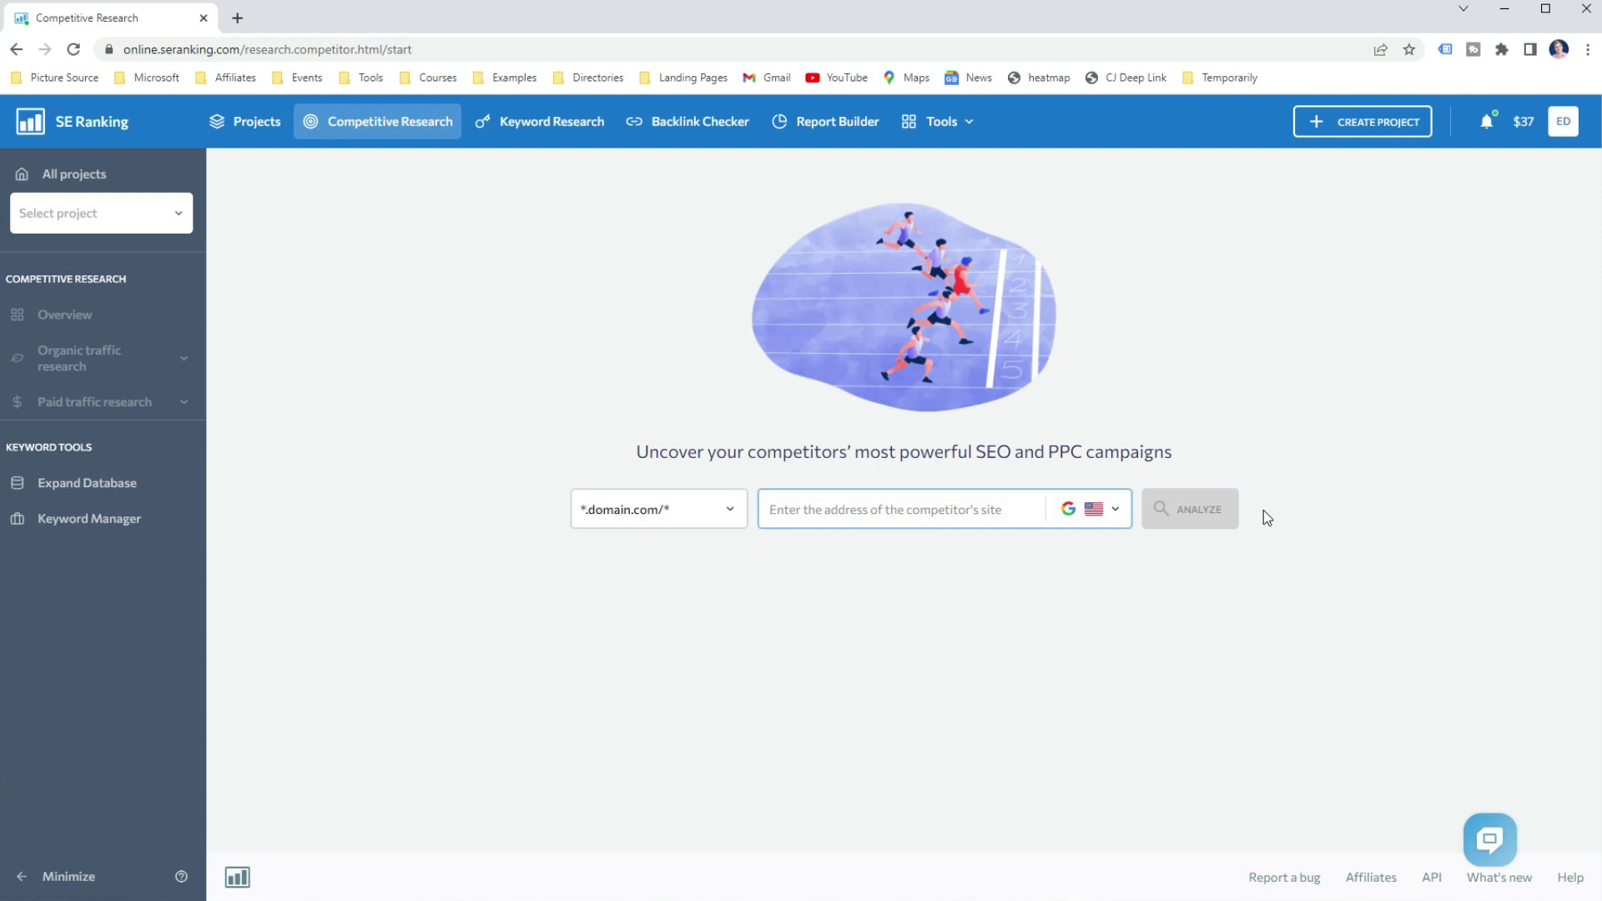
Analyze b2bdigitalmarketers.com in Competitive Research with the region set to Worldwide
{"action": "left_click", "coordinate": [990, 512]}
{"action": "type", "text": "b2bdigitalmarketers.com"}
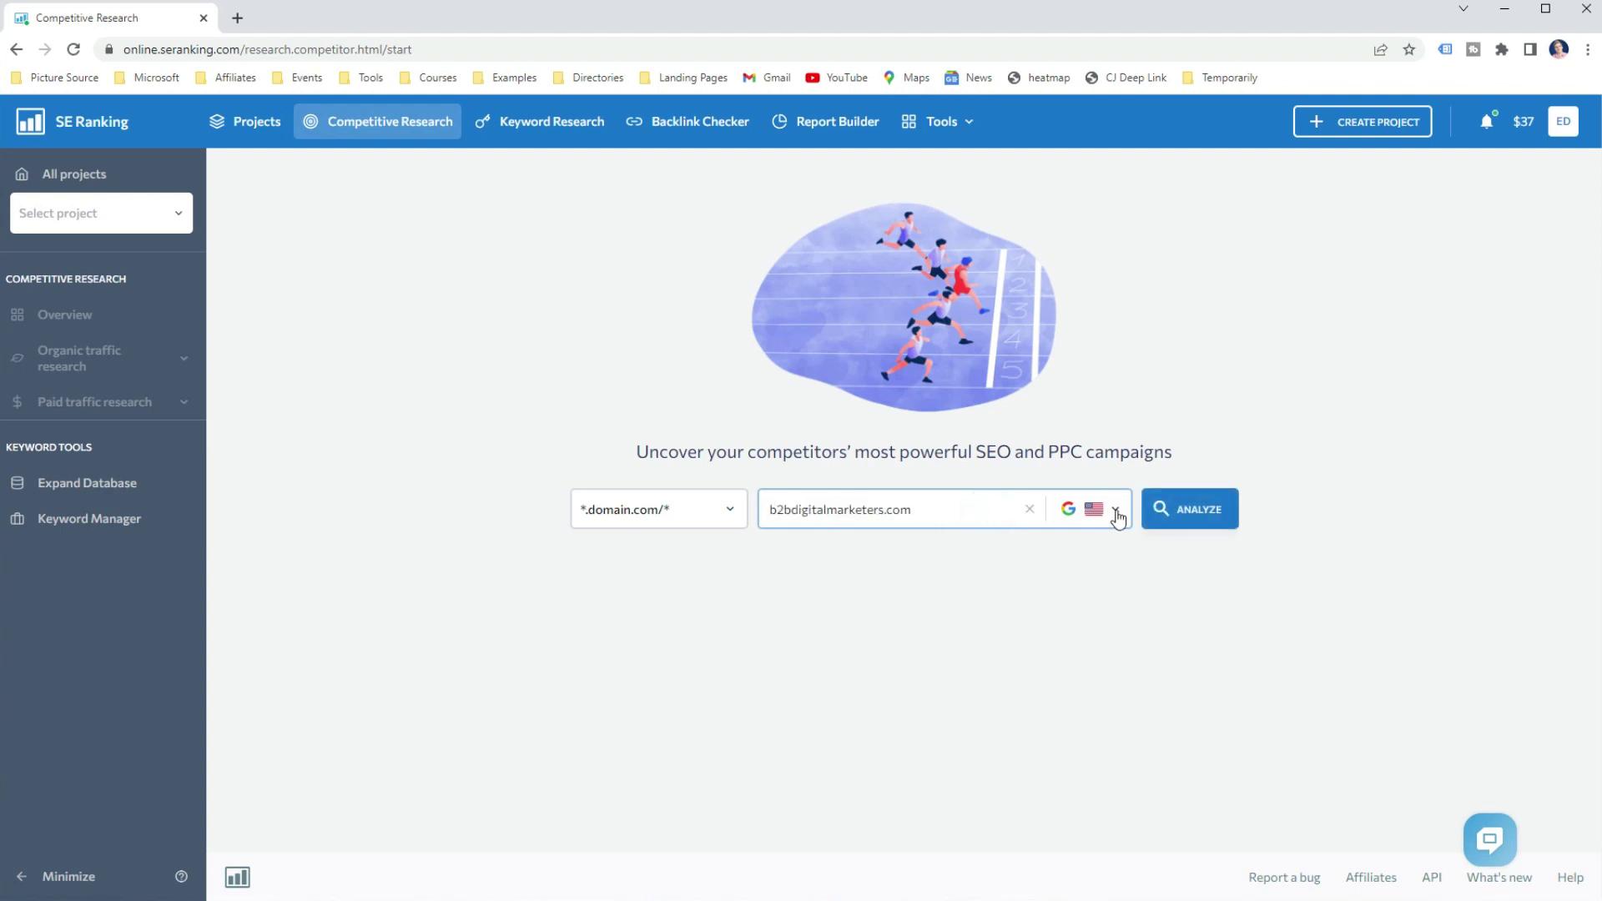
{"action": "left_click", "coordinate": [1117, 512]}
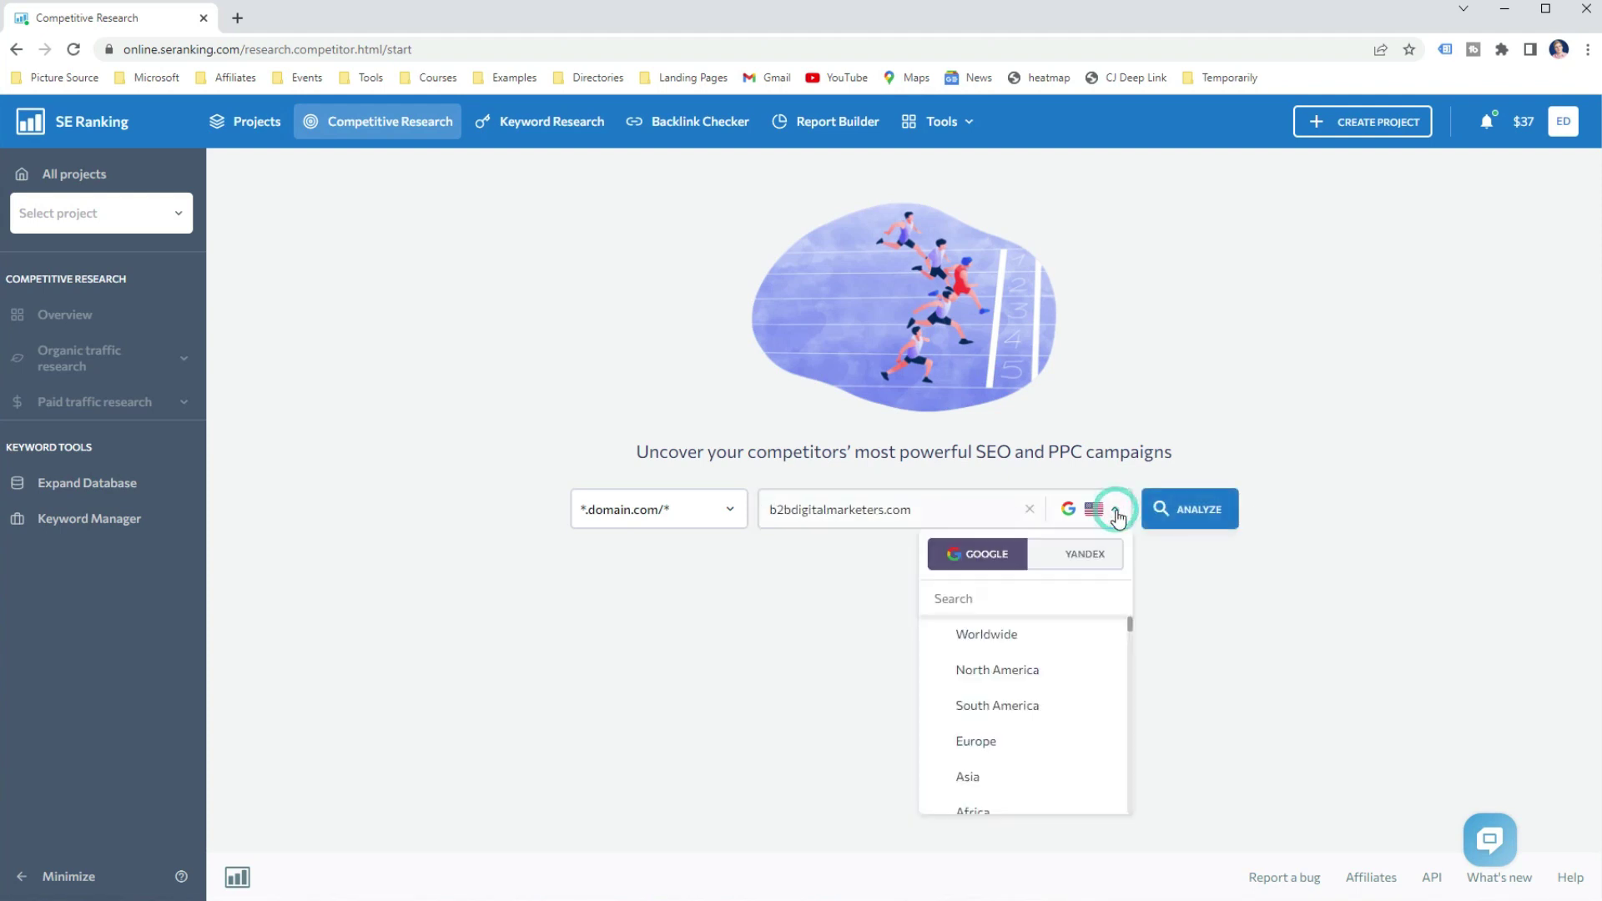
{"action": "left_click", "coordinate": [991, 644]}
{"action": "left_click", "coordinate": [1190, 519]}
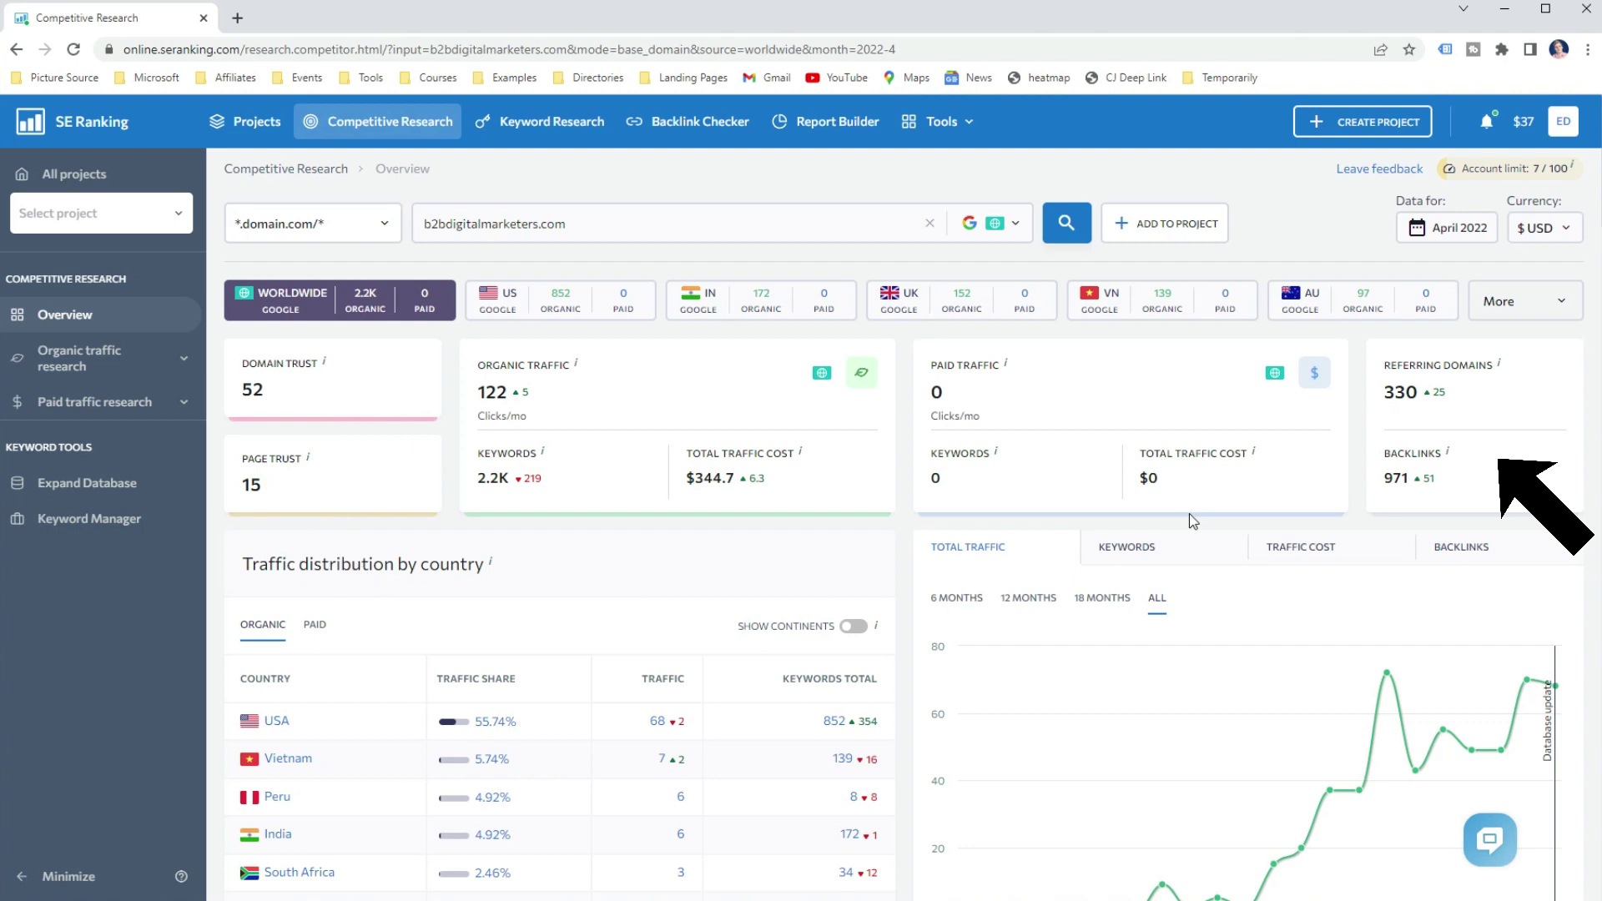
Open the detailed Organic competitors report from the overview
{"action": "scroll", "coordinate": [1190, 514], "scroll_direction": "down", "scroll_amount": 15}
{"action": "scroll", "coordinate": [1186, 531], "scroll_direction": "down", "scroll_amount": 5}
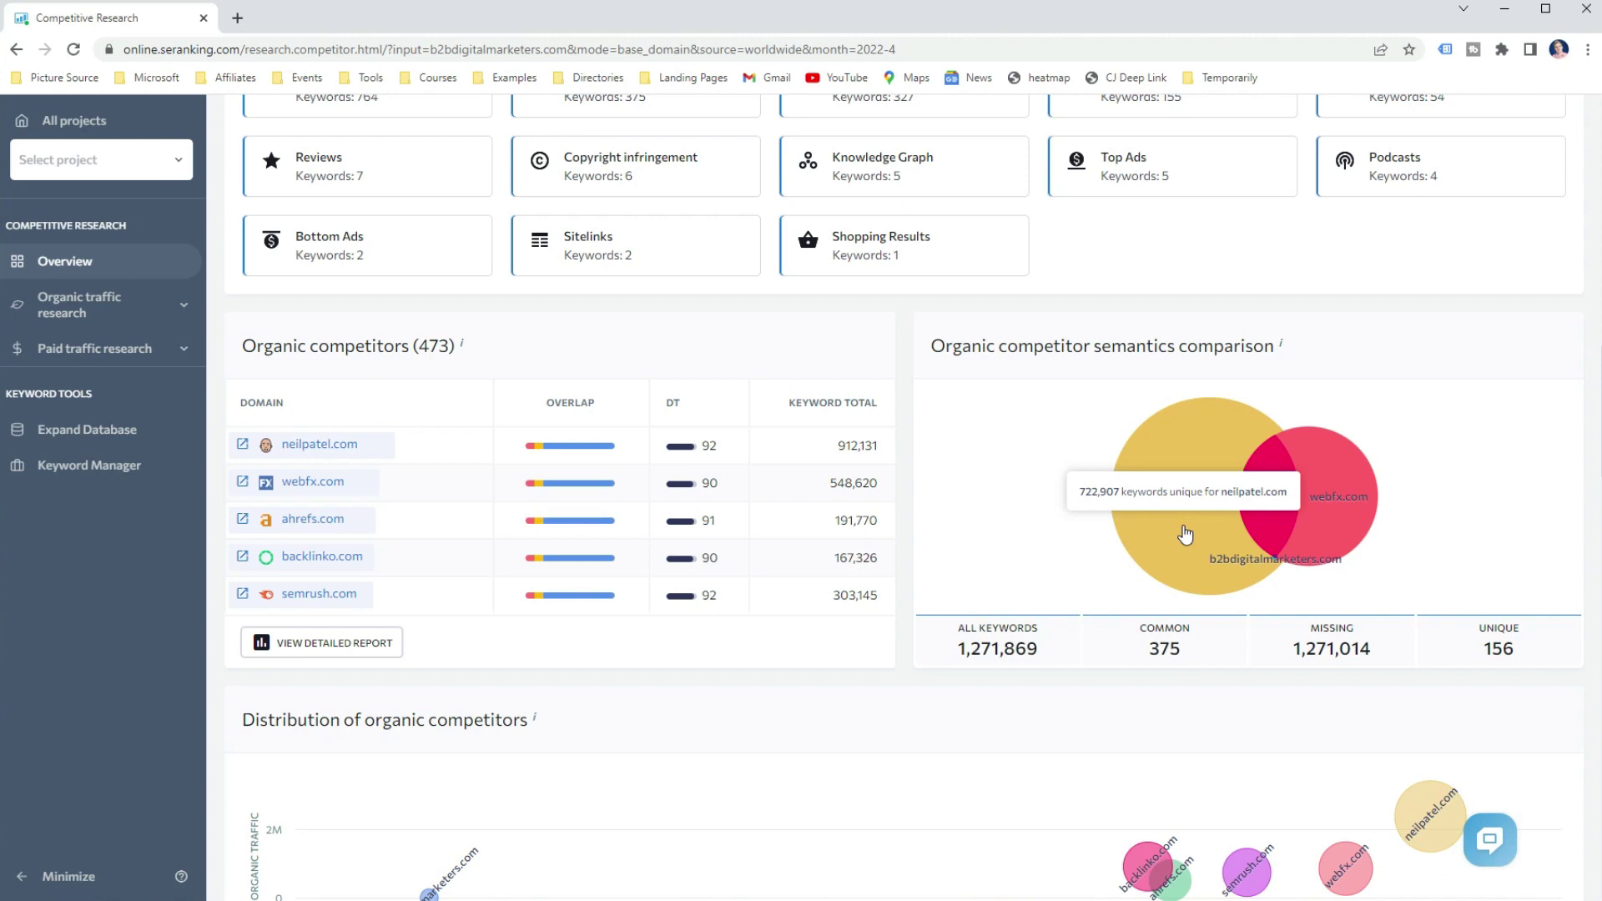
{"action": "left_click", "coordinate": [354, 644]}
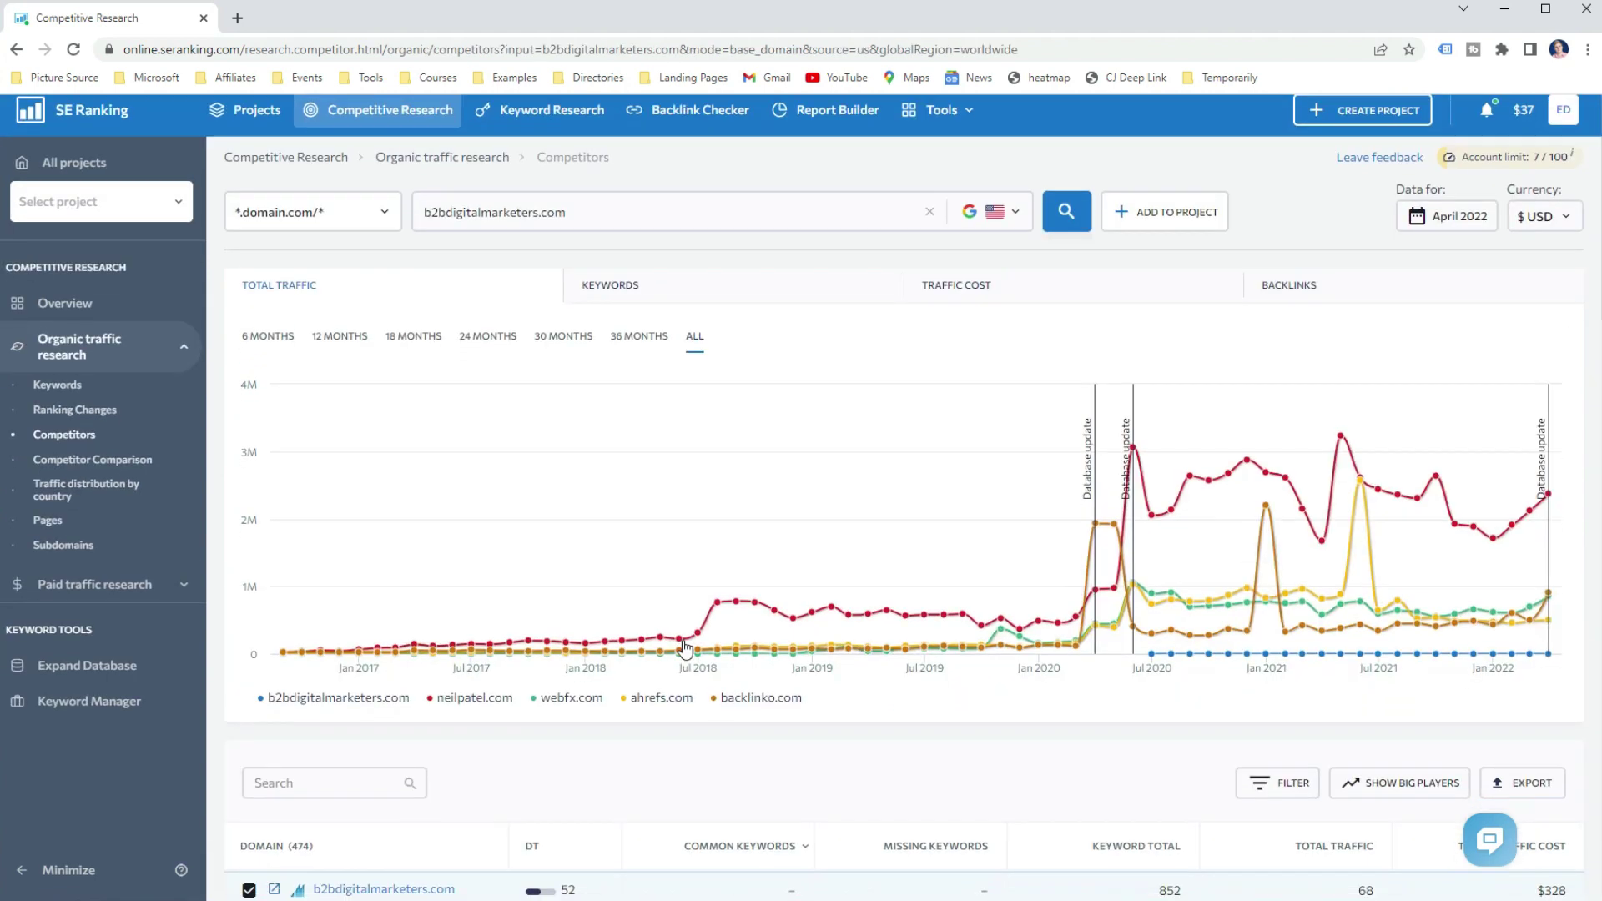
Sort the organic competitors table by DT, highest first, then reverse the order
{"action": "scroll", "coordinate": [685, 648], "scroll_direction": "down", "scroll_amount": 4}
{"action": "scroll", "coordinate": [682, 639], "scroll_direction": "down", "scroll_amount": 3}
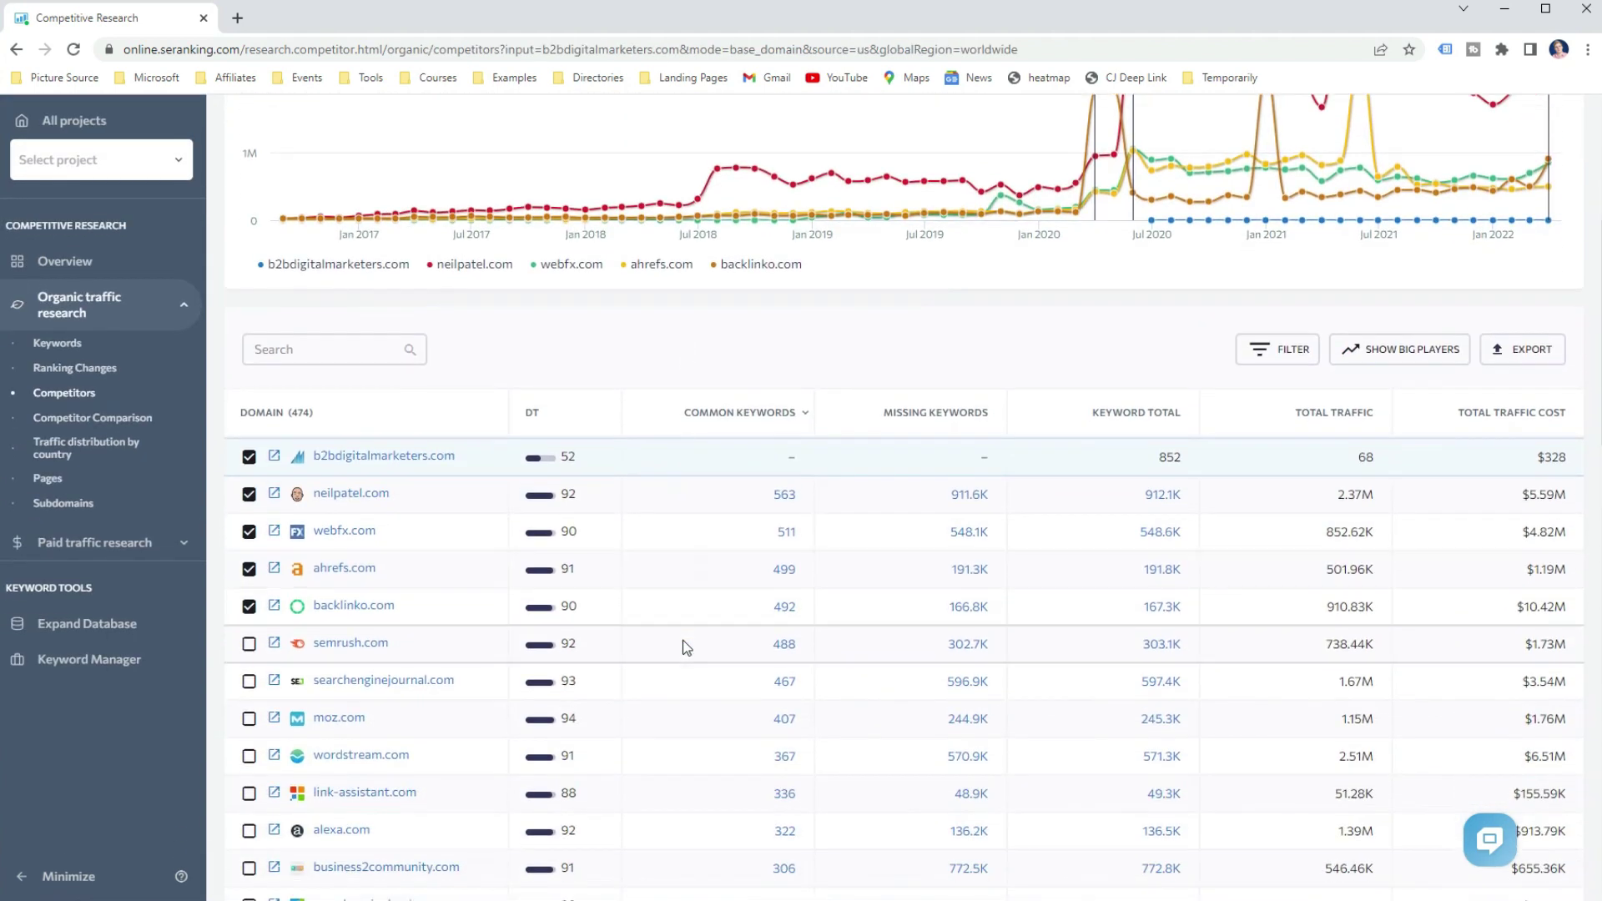
{"action": "scroll", "coordinate": [690, 641], "scroll_direction": "up", "scroll_amount": 1}
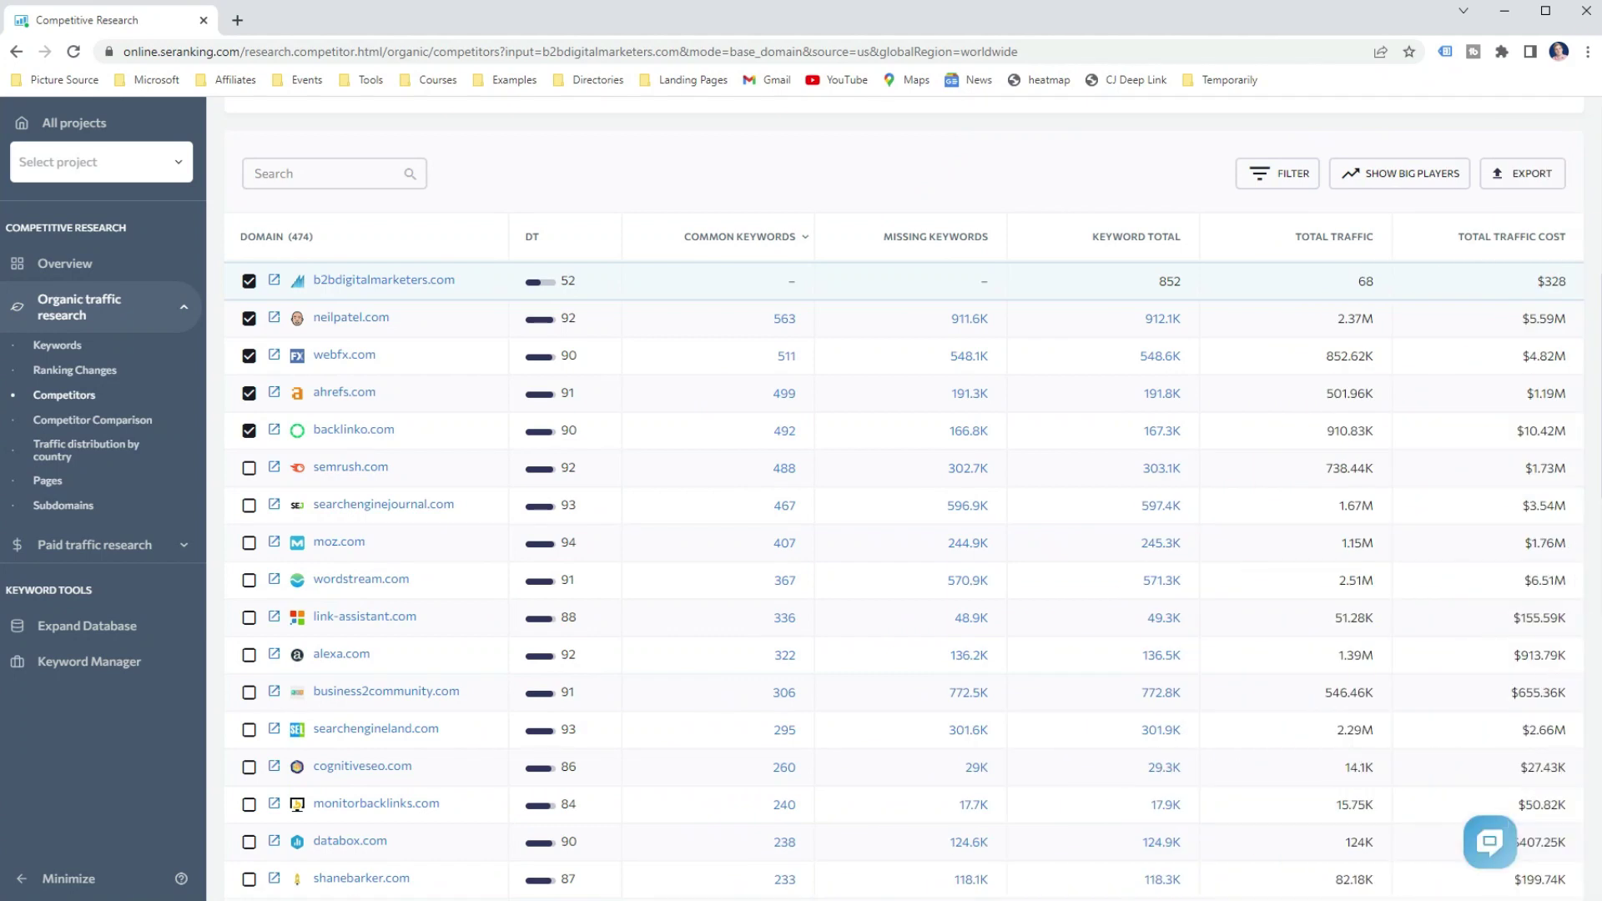
{"action": "left_click", "coordinate": [543, 238]}
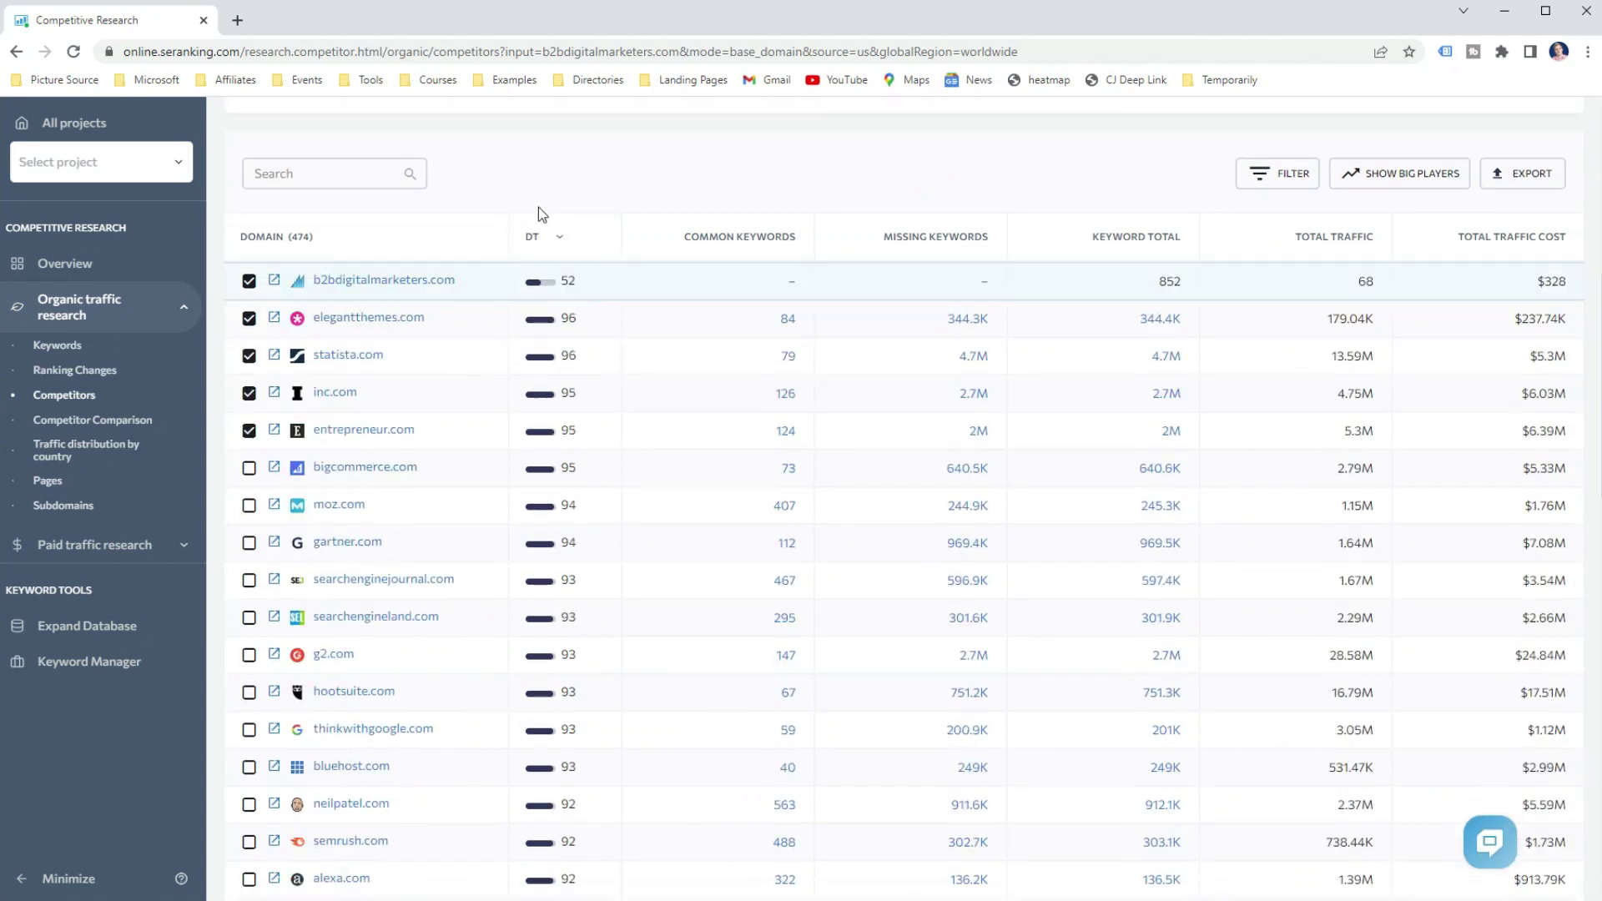
{"action": "left_click", "coordinate": [538, 240]}
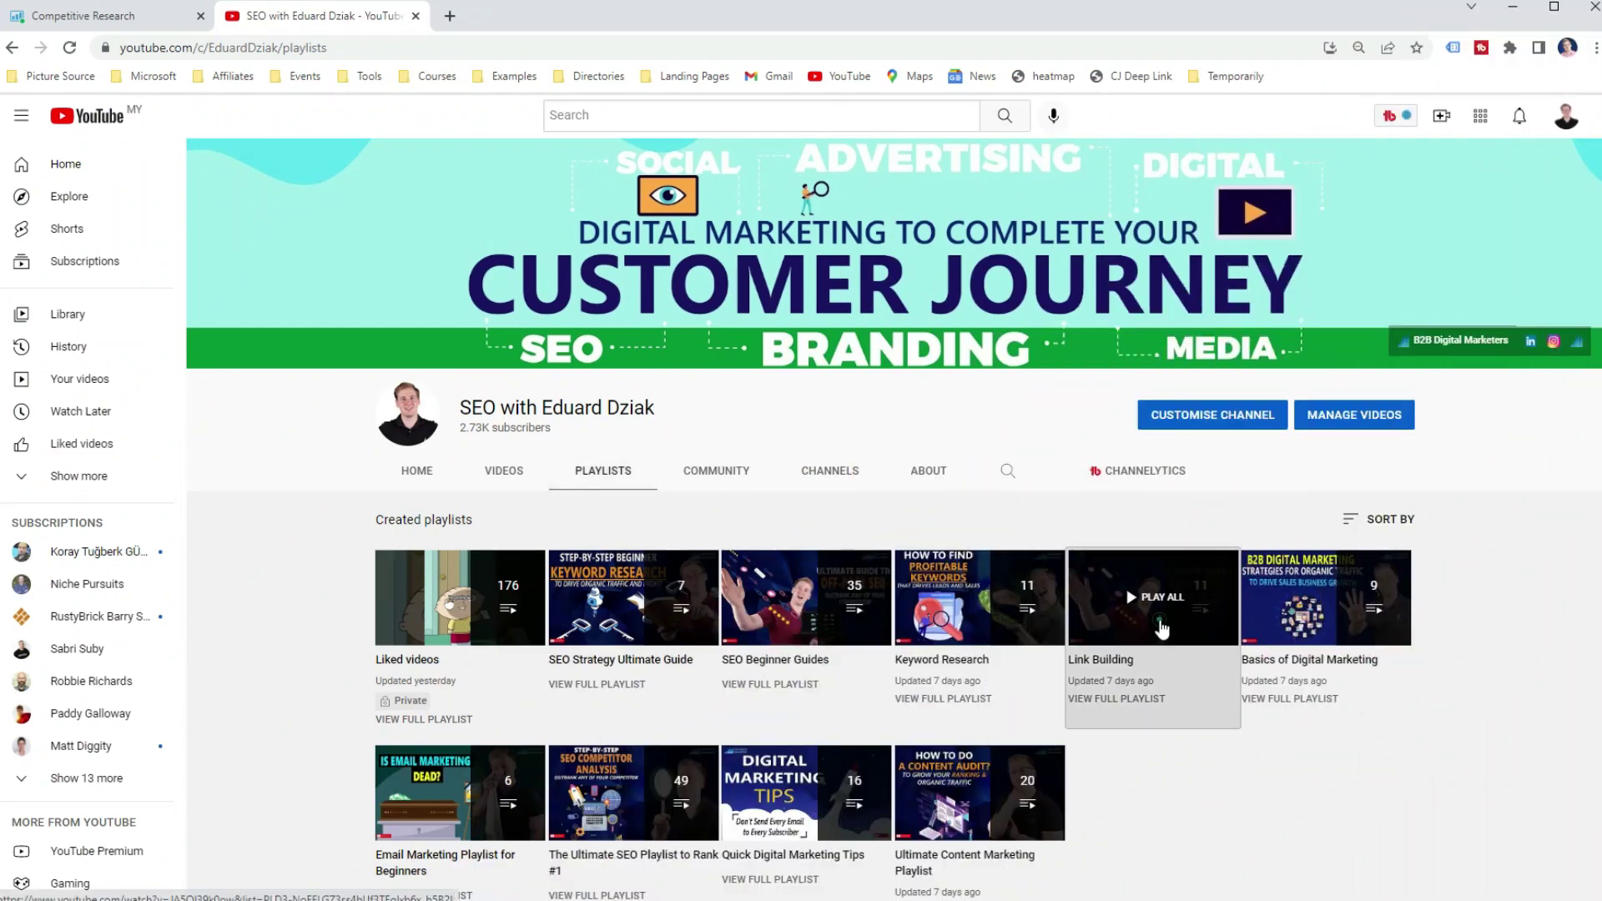
Play all videos in the channel's Link Building playlist
{"action": "left_click", "coordinate": [1161, 627]}
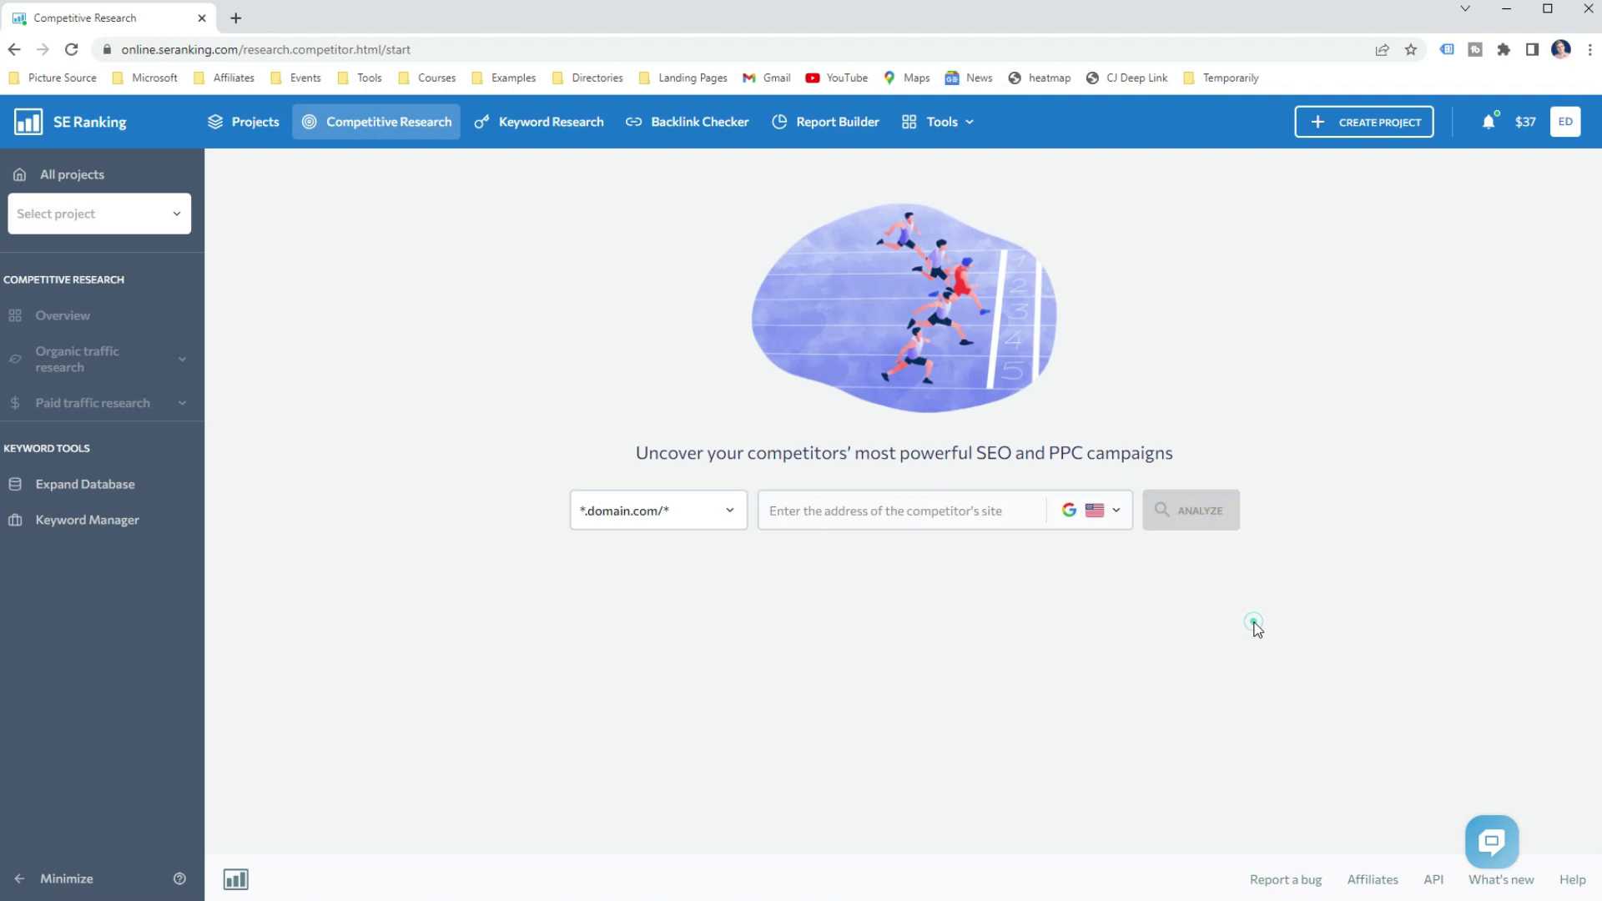
Run a Competitive Research analysis for b2bdigitalmarketers.com
{"action": "left_click", "coordinate": [970, 507]}
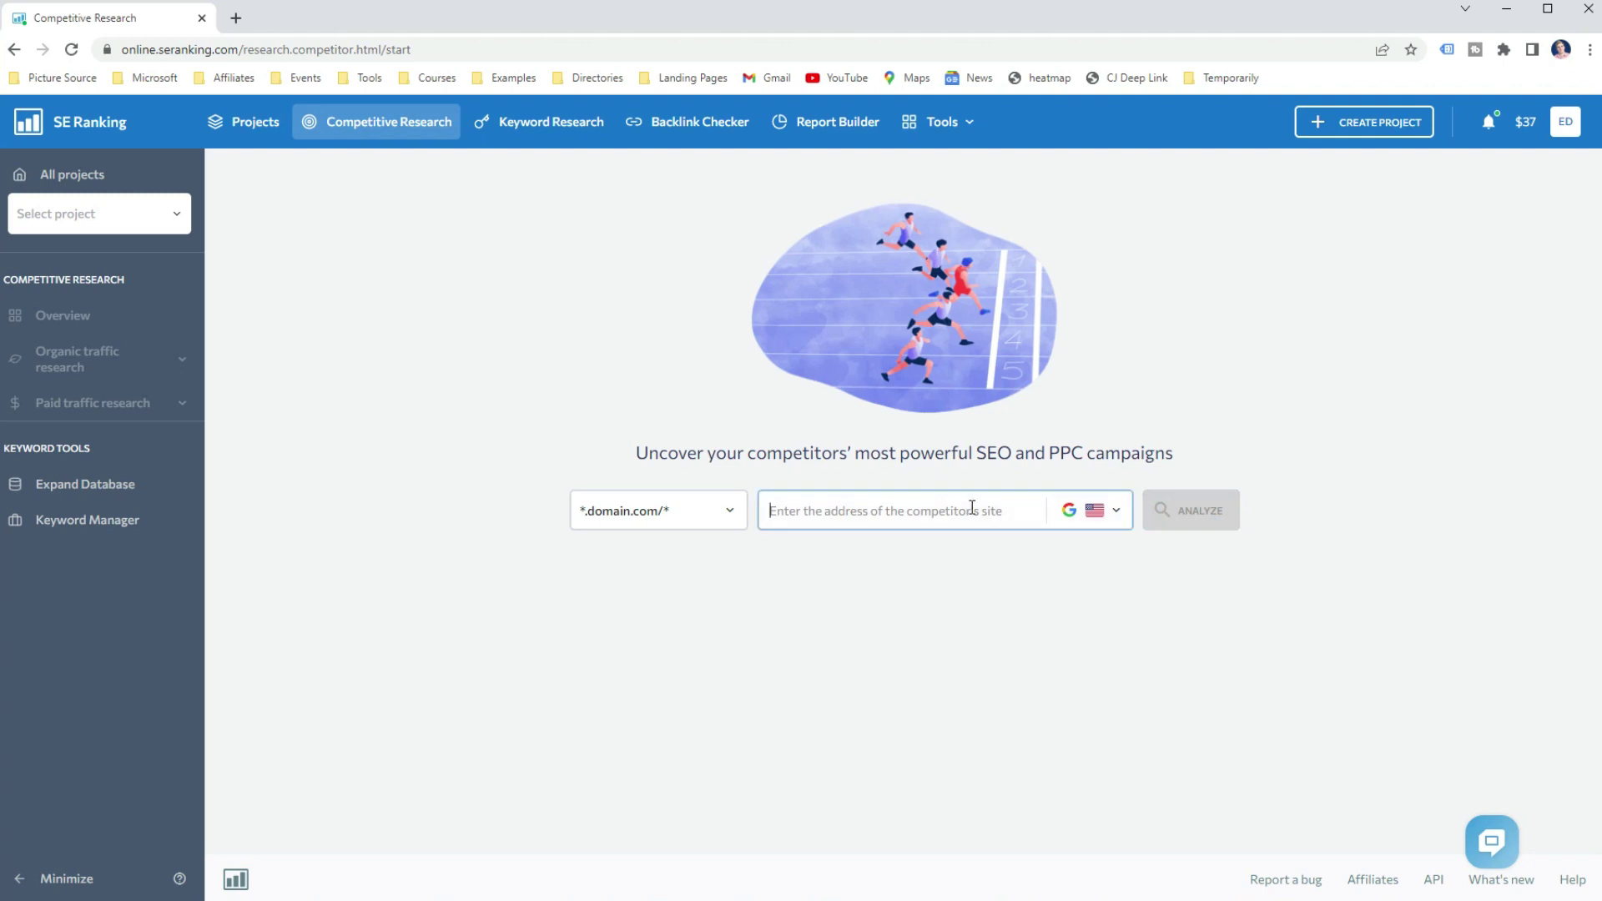
{"action": "type", "text": "b2bdigitalmarketers.com"}
{"action": "left_click", "coordinate": [1187, 510]}
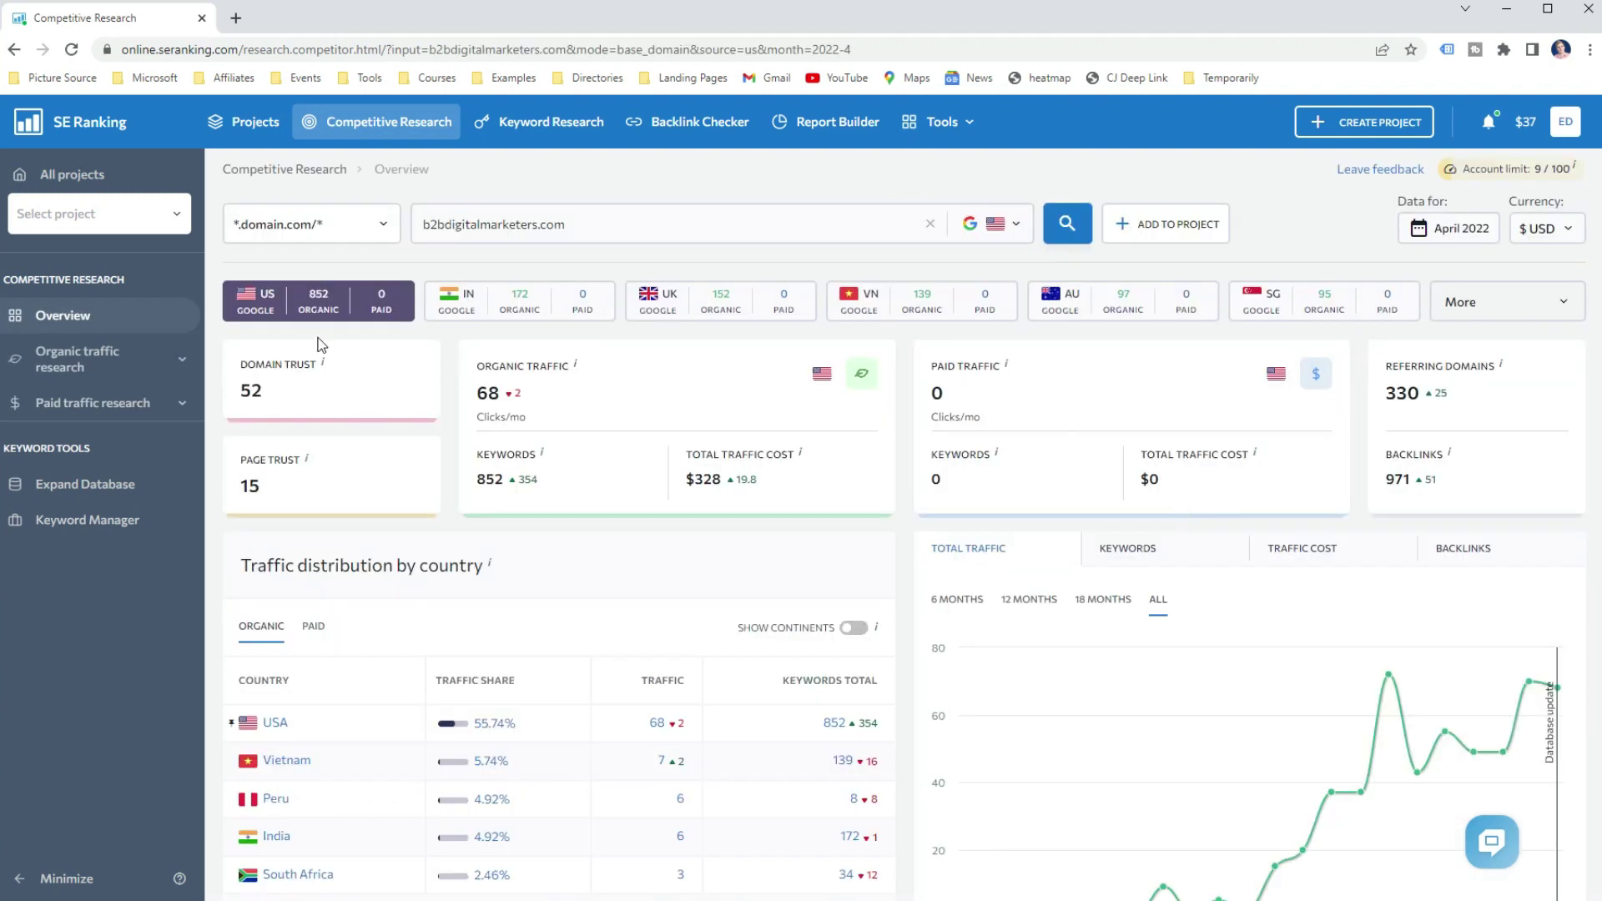
Open Organic traffic research > Competitors and select competitor inquivix.com
{"action": "left_click", "coordinate": [183, 364]}
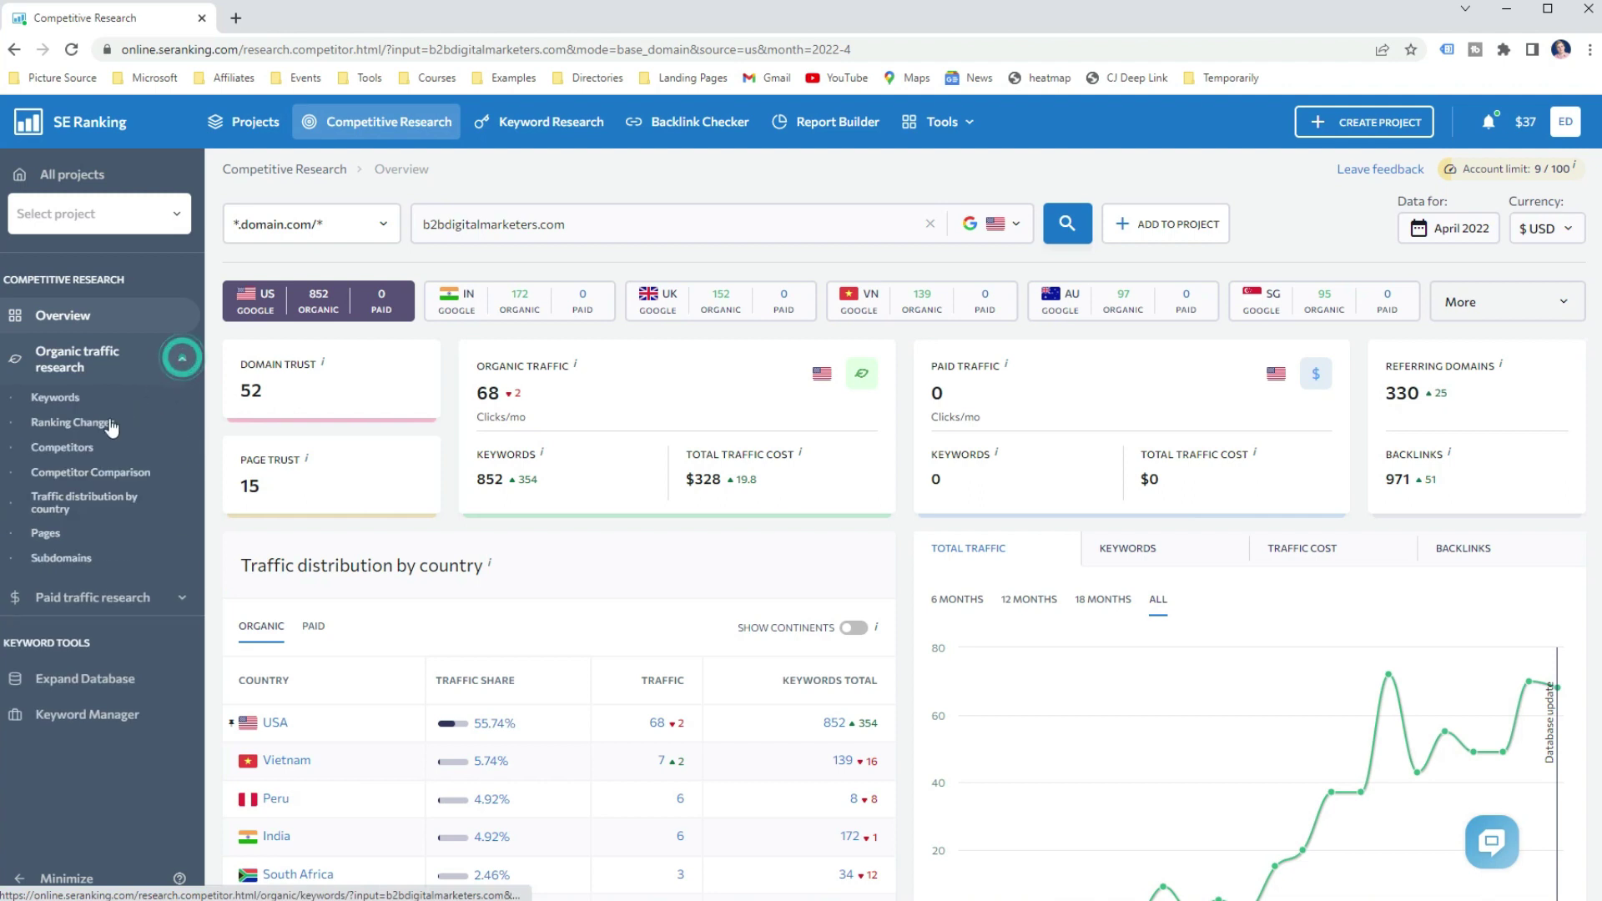
{"action": "left_click", "coordinate": [76, 451]}
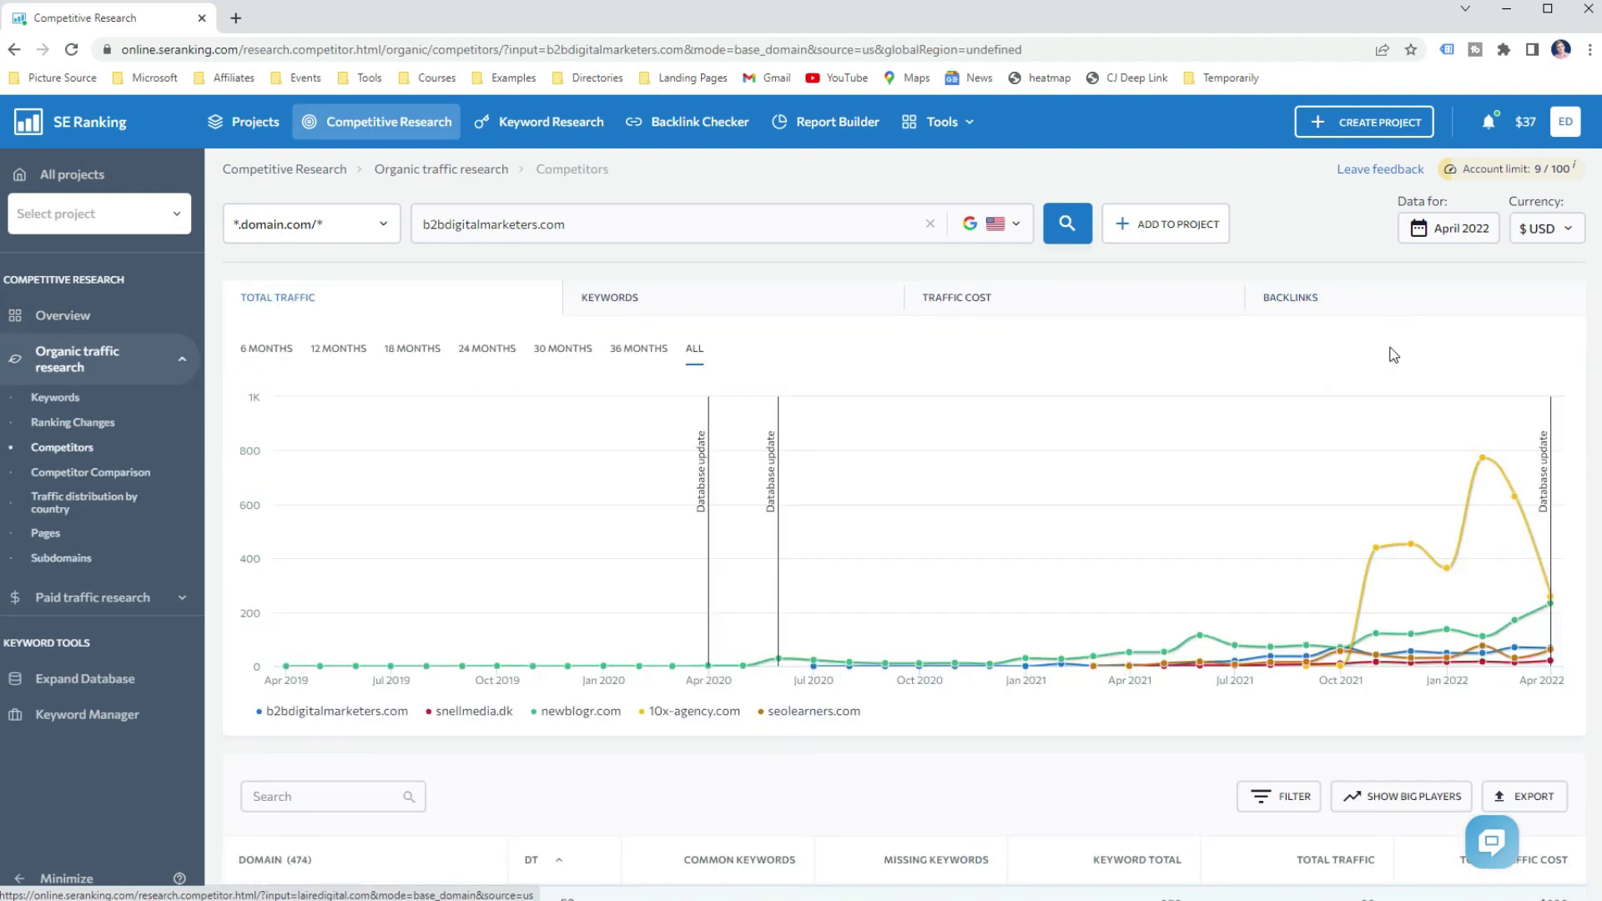
{"action": "scroll", "coordinate": [1394, 354], "scroll_direction": "down", "scroll_amount": 18}
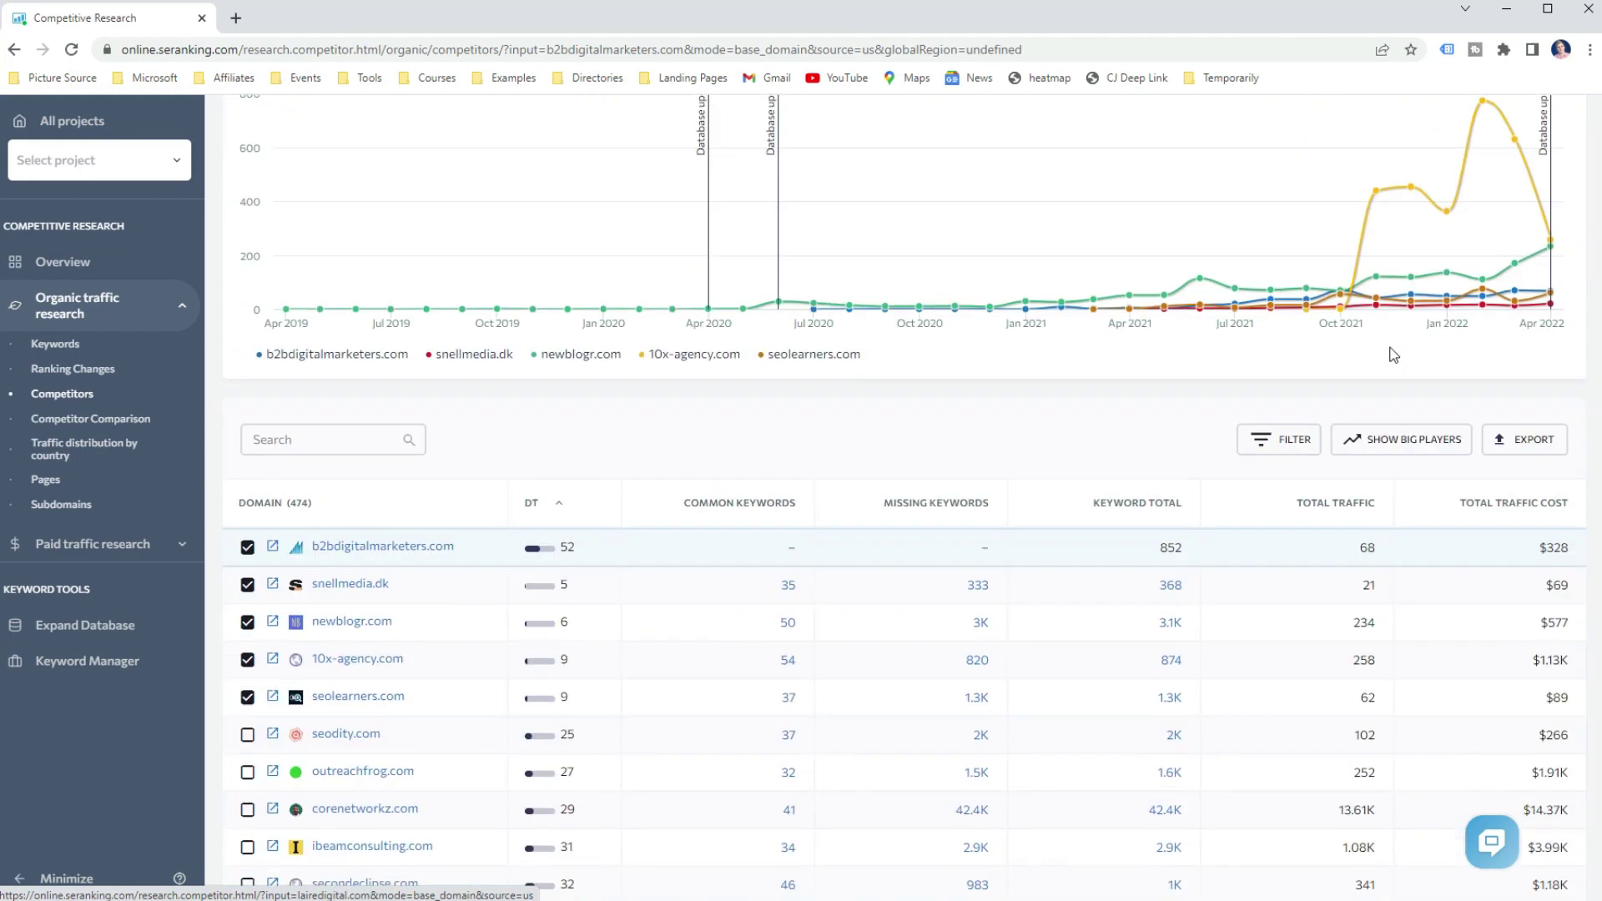
{"action": "scroll", "coordinate": [1393, 355], "scroll_direction": "down", "scroll_amount": 6}
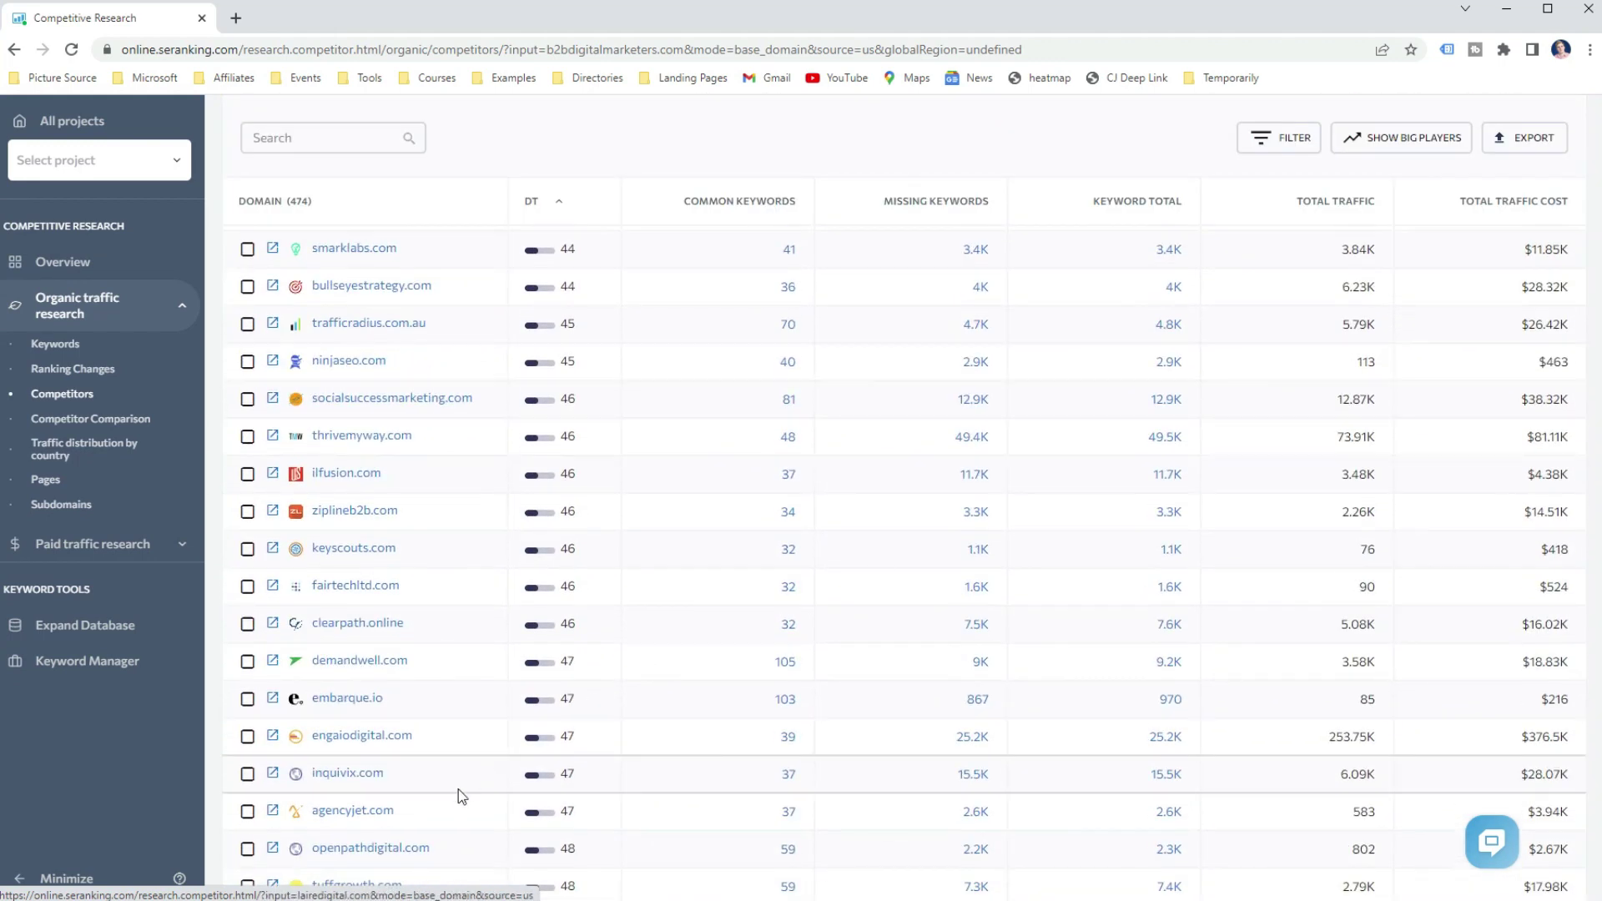
{"action": "left_click", "coordinate": [359, 774]}
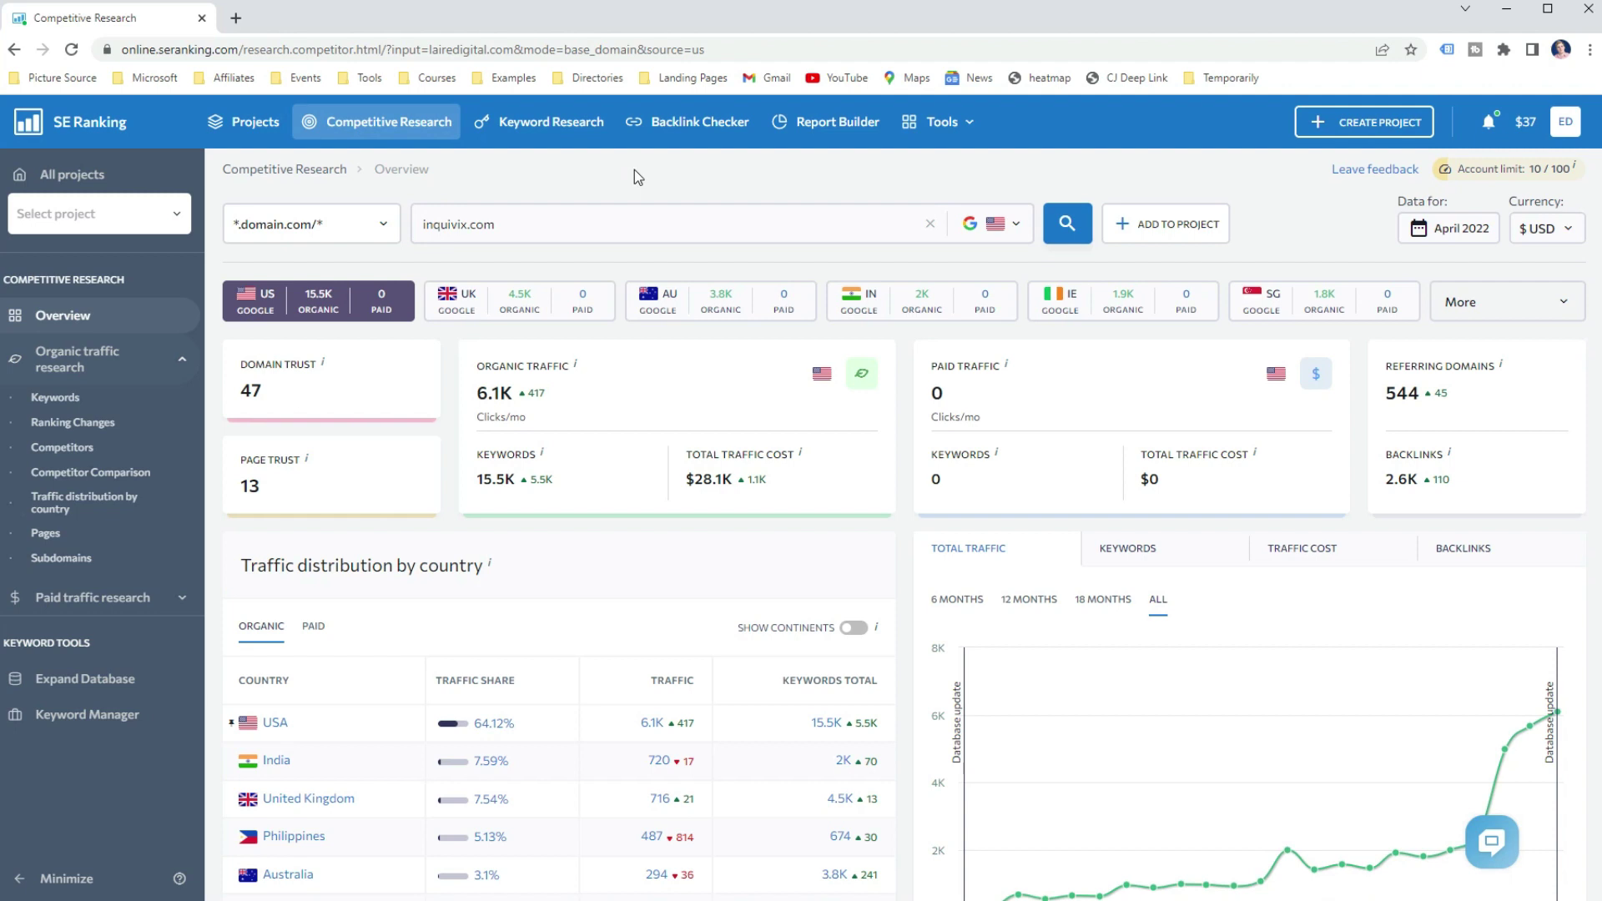
Update inquivix.com's backlink report from its referring domains and list its 1.4K active backlinks
{"action": "left_click", "coordinate": [1407, 397]}
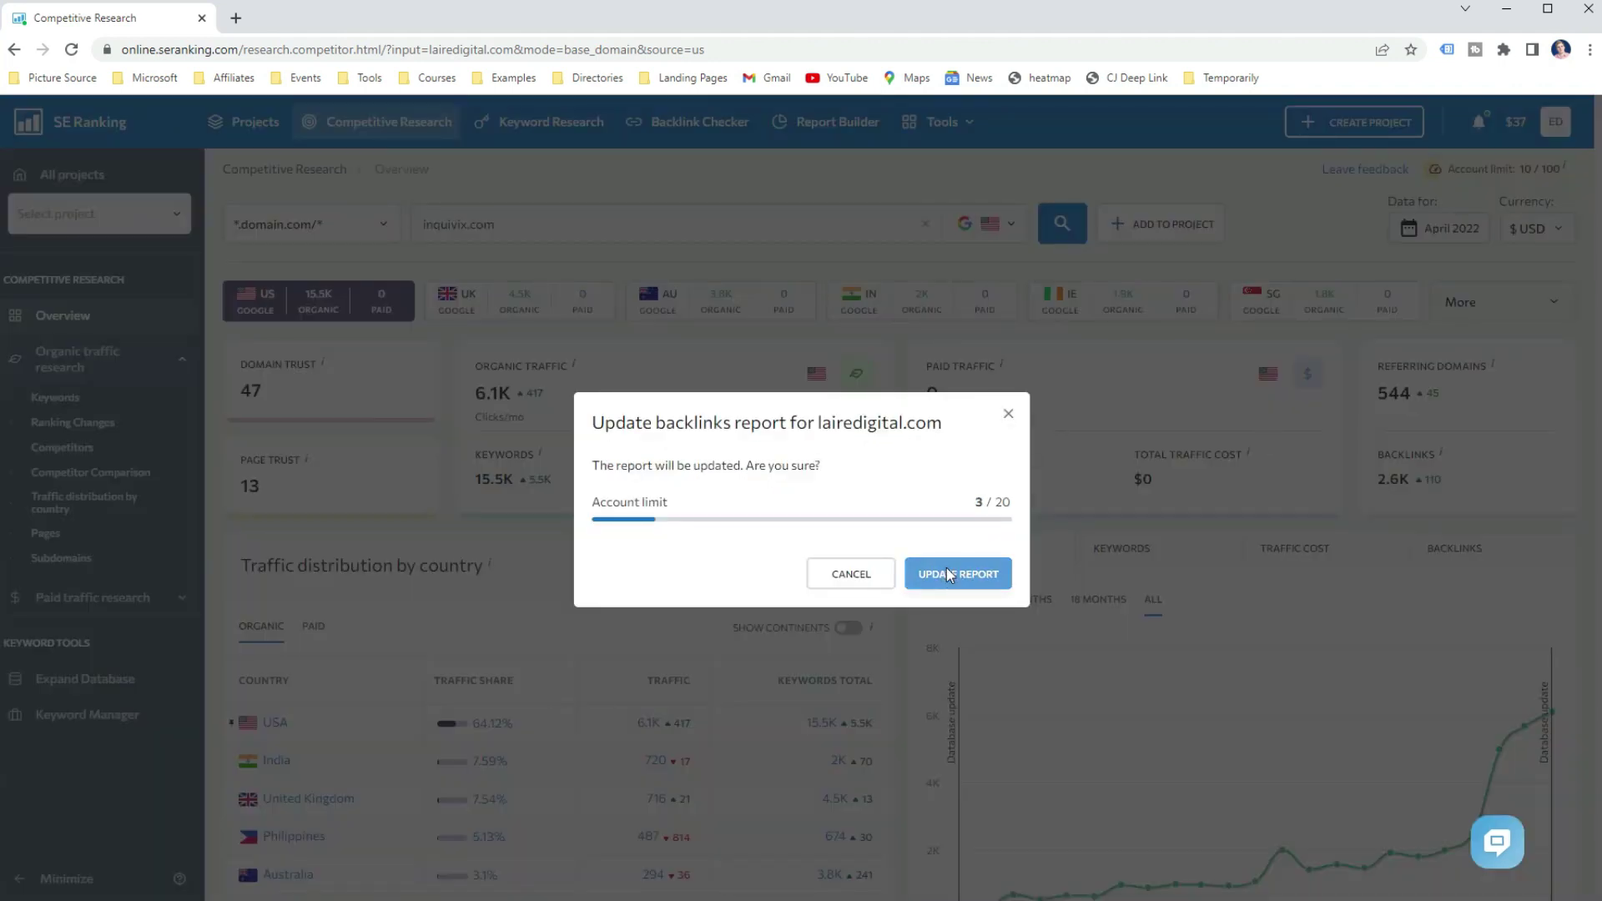
{"action": "left_click", "coordinate": [948, 571]}
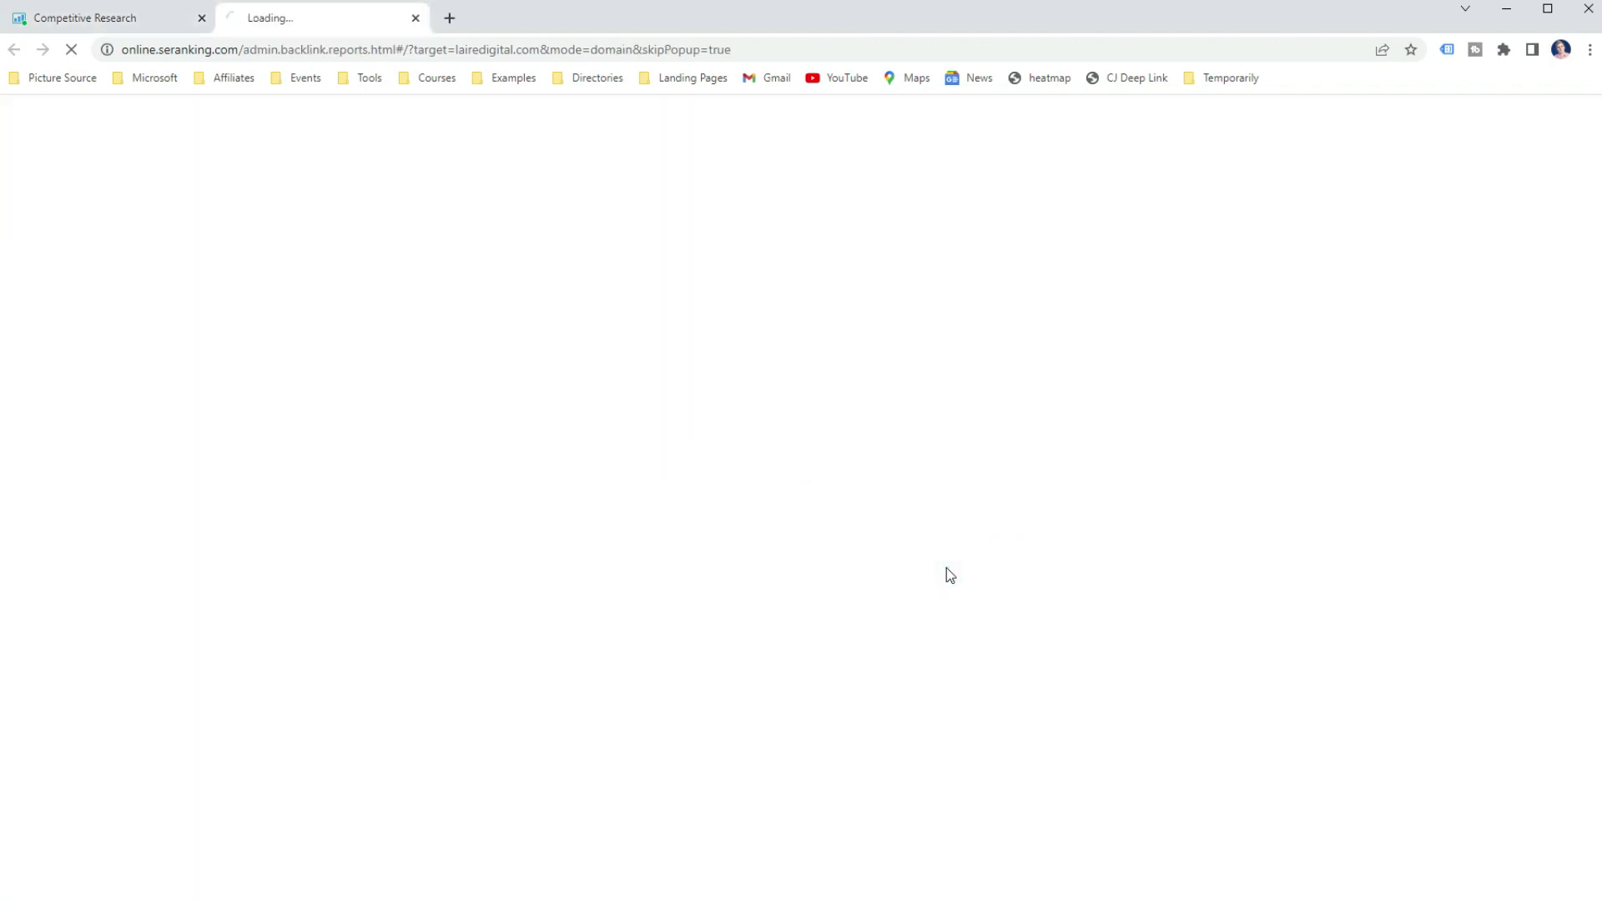
{"action": "left_click", "coordinate": [106, 436]}
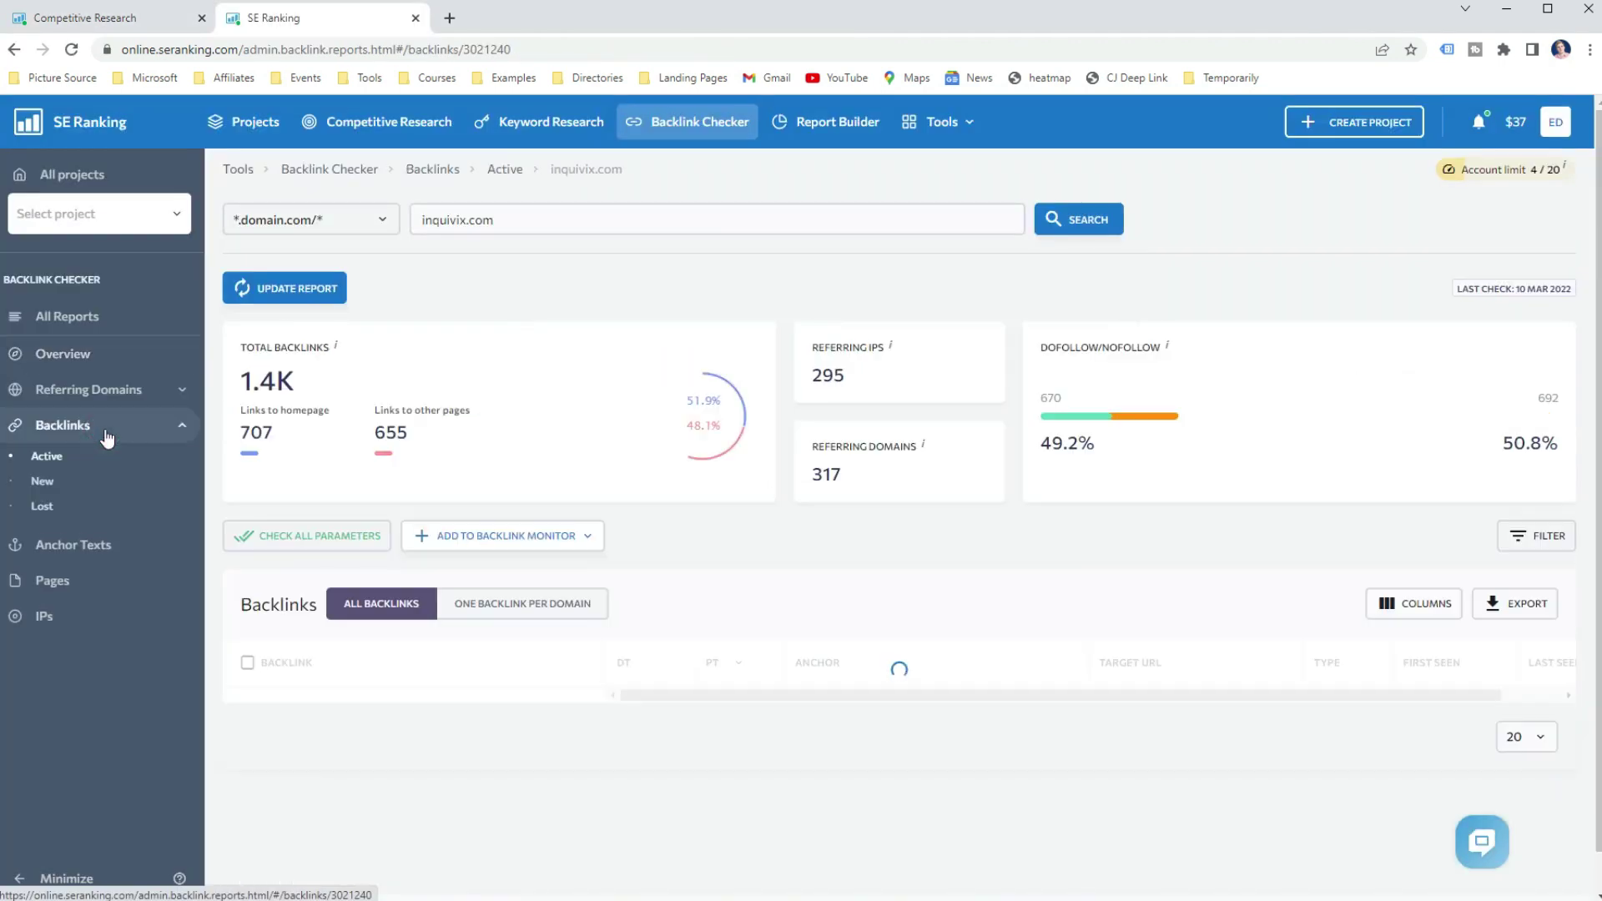
{"action": "scroll", "coordinate": [1158, 577], "scroll_direction": "down", "scroll_amount": 5}
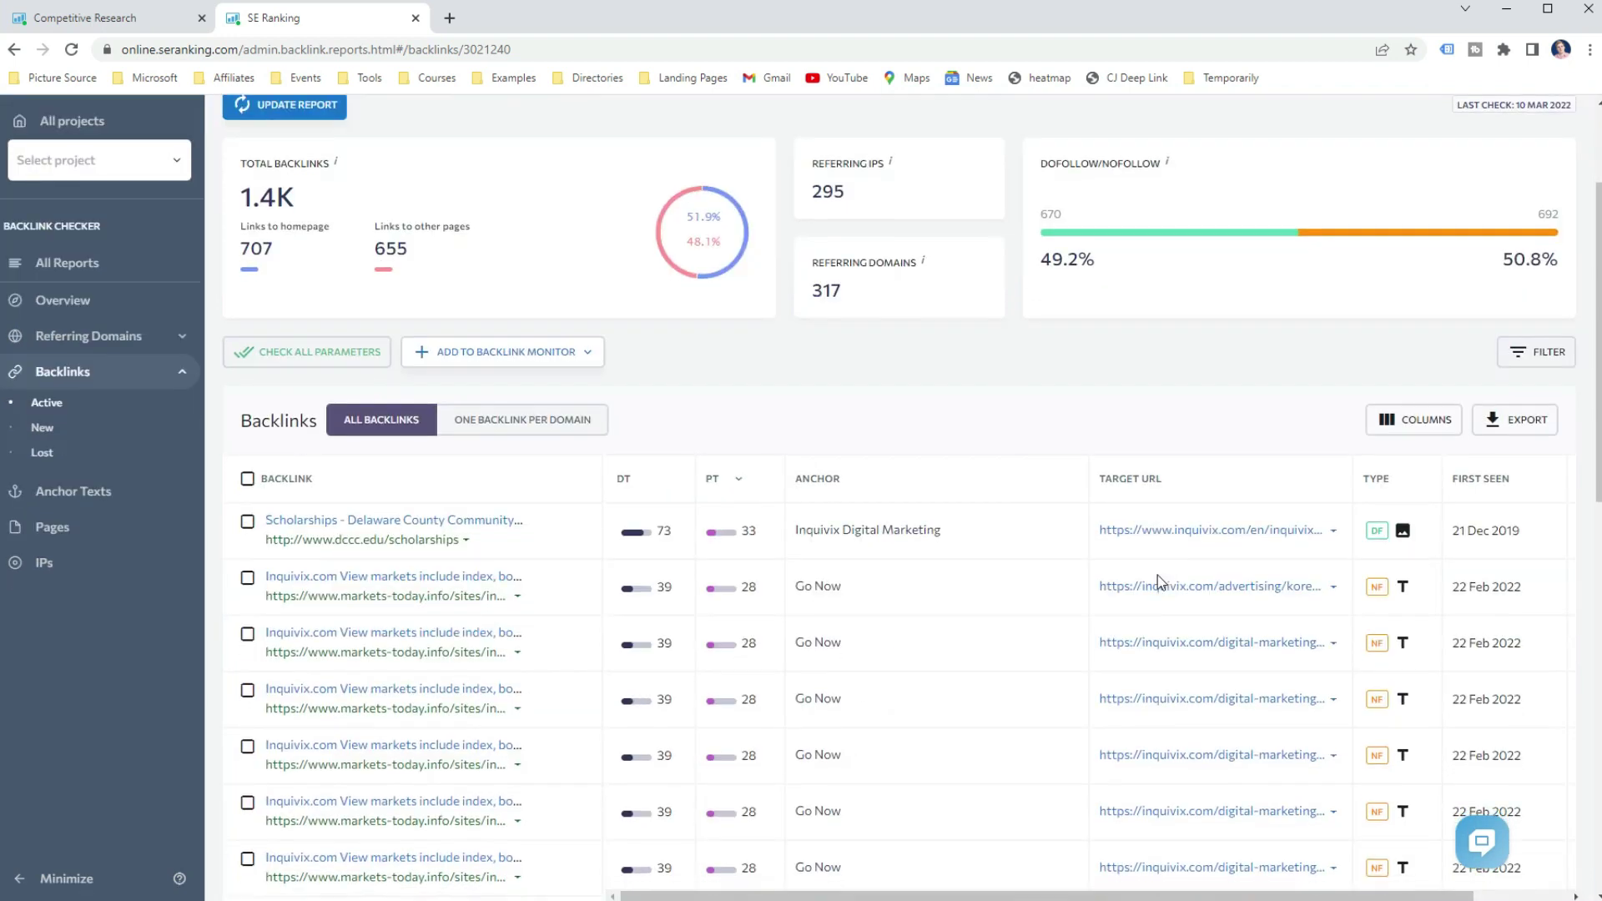
{"action": "scroll", "coordinate": [1158, 578], "scroll_direction": "down", "scroll_amount": 5}
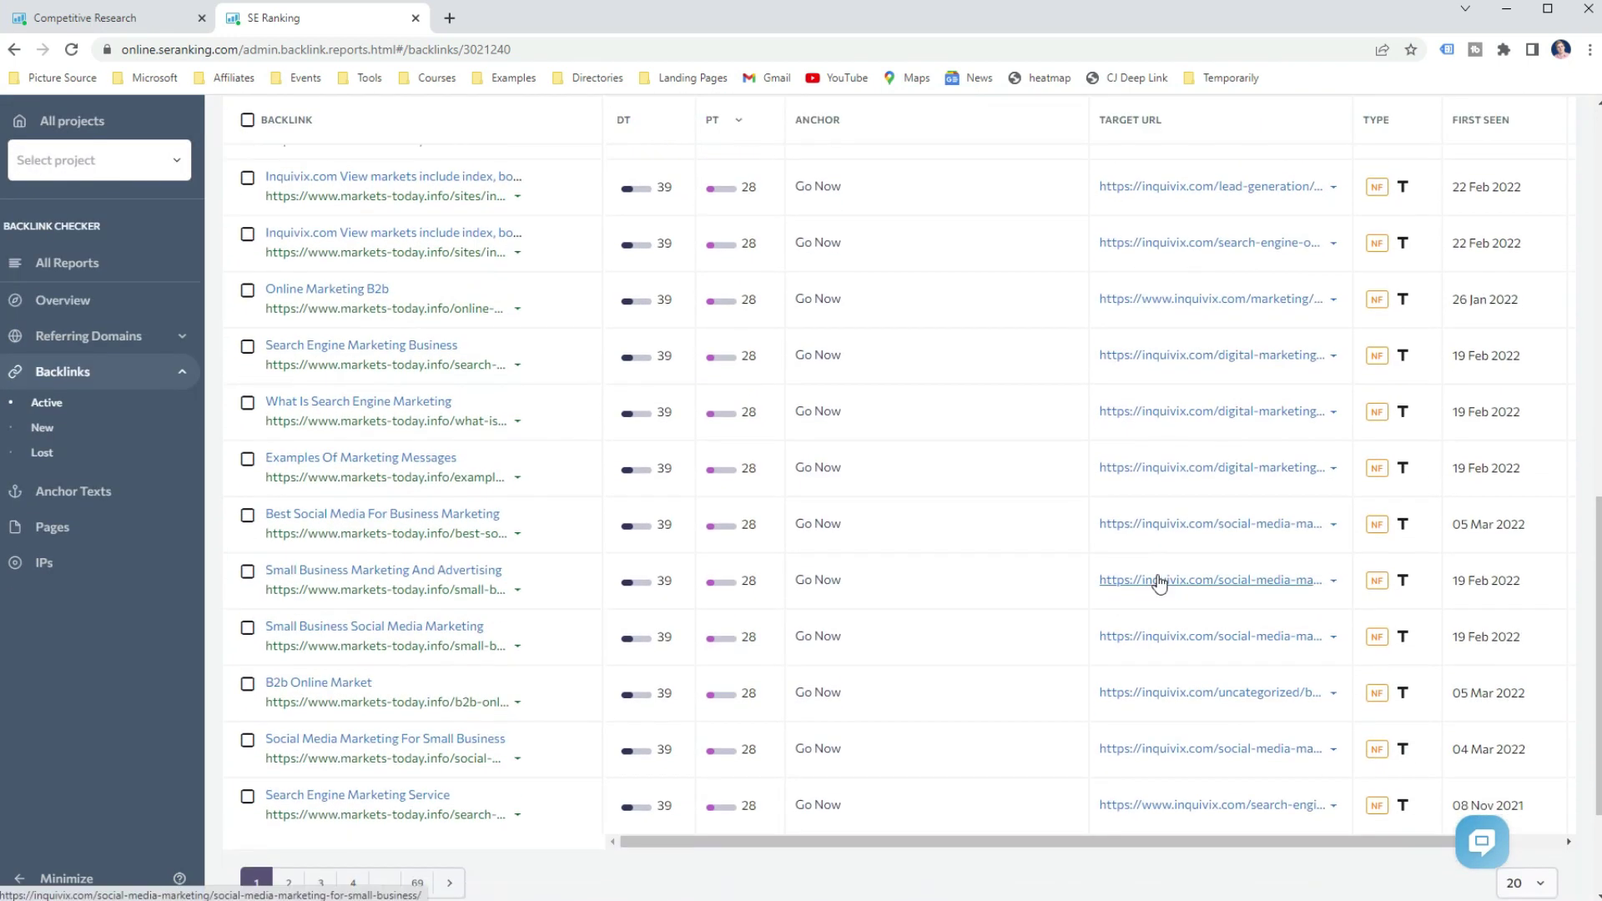
{"action": "scroll", "coordinate": [1202, 596], "scroll_direction": "up", "scroll_amount": 5}
{"action": "scroll", "coordinate": [1210, 603], "scroll_direction": "up", "scroll_amount": 5}
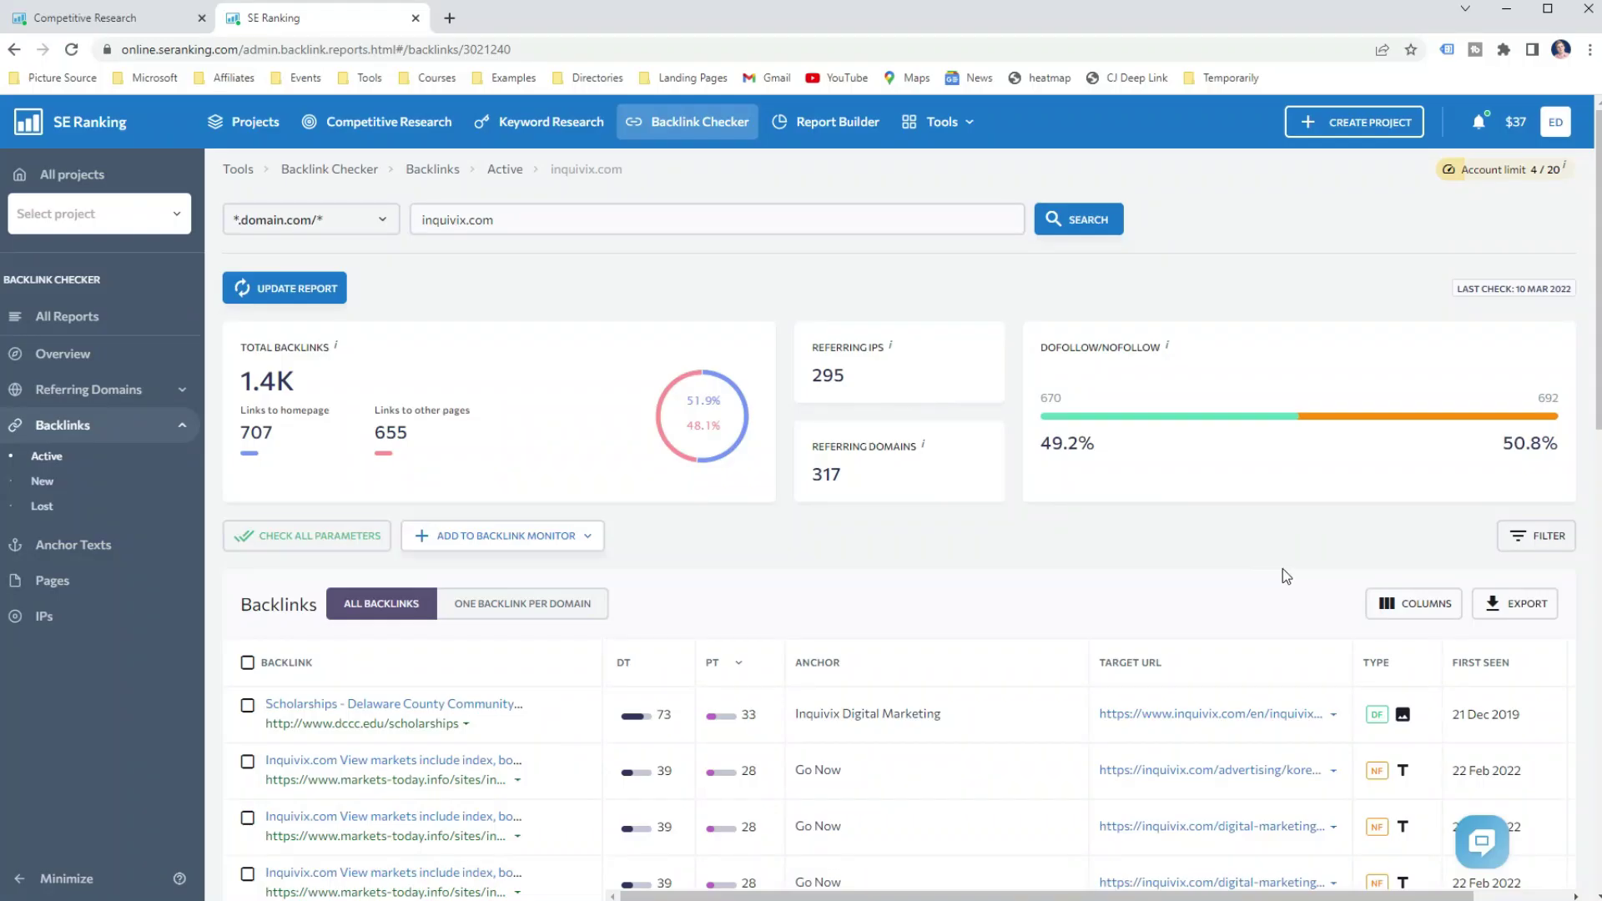
Filter inquivix.com's backlinks to URLs containing 'best'
{"action": "left_click", "coordinate": [1535, 536]}
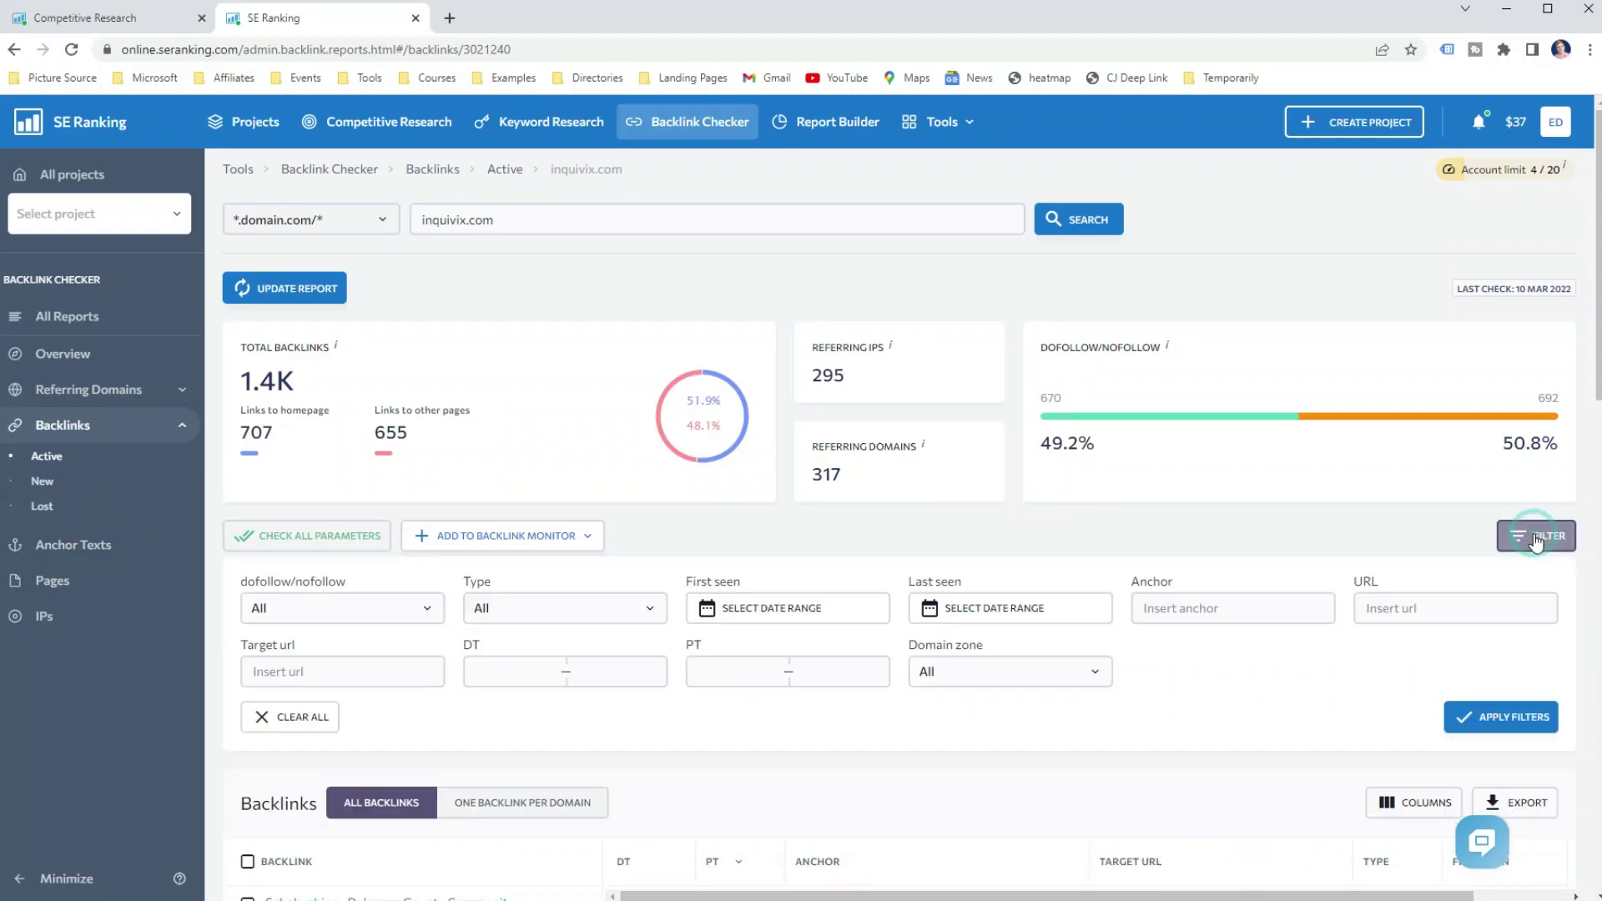
{"action": "left_click", "coordinate": [1472, 599]}
{"action": "type", "text": "best"}
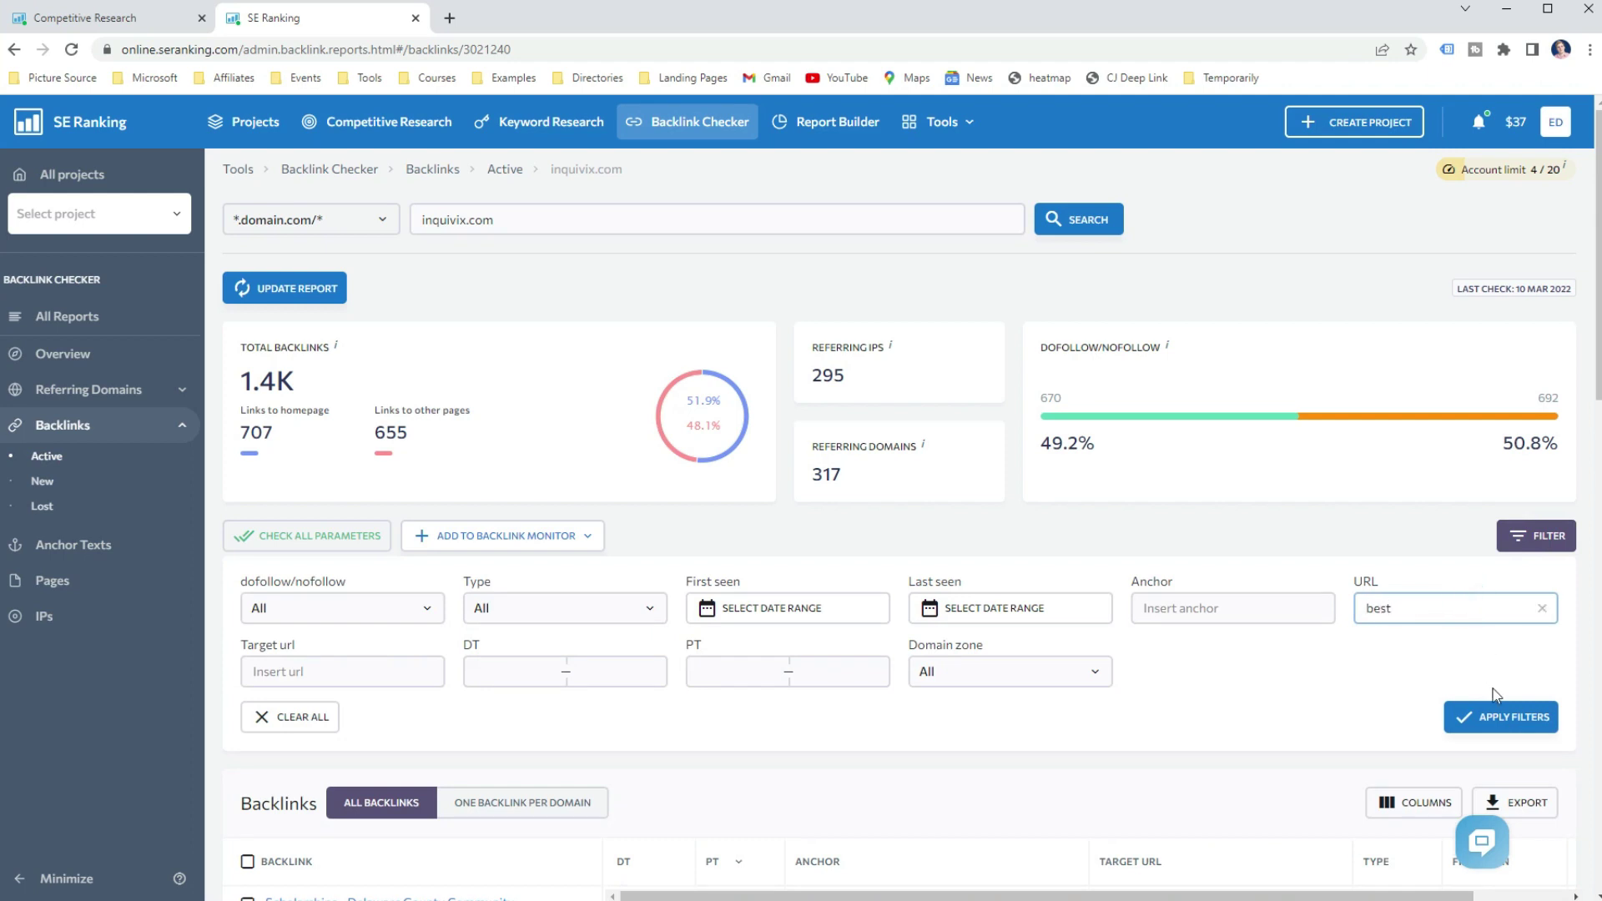
{"action": "left_click", "coordinate": [1497, 716]}
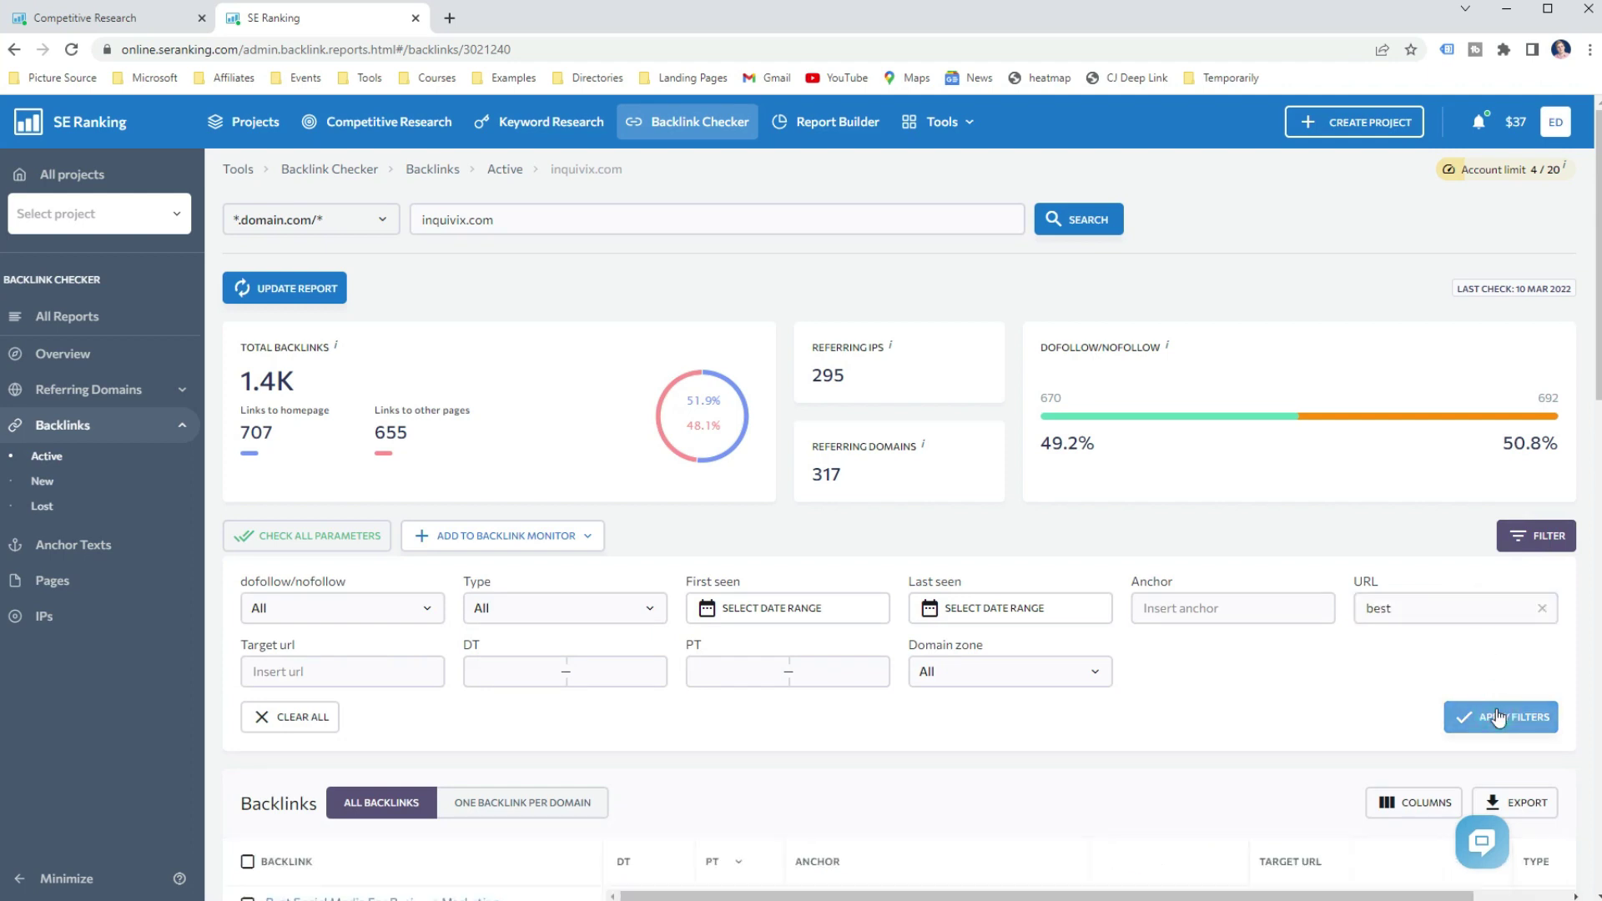
{"action": "scroll", "coordinate": [1399, 668], "scroll_direction": "down", "scroll_amount": 2}
{"action": "scroll", "coordinate": [1056, 481], "scroll_direction": "down", "scroll_amount": 4}
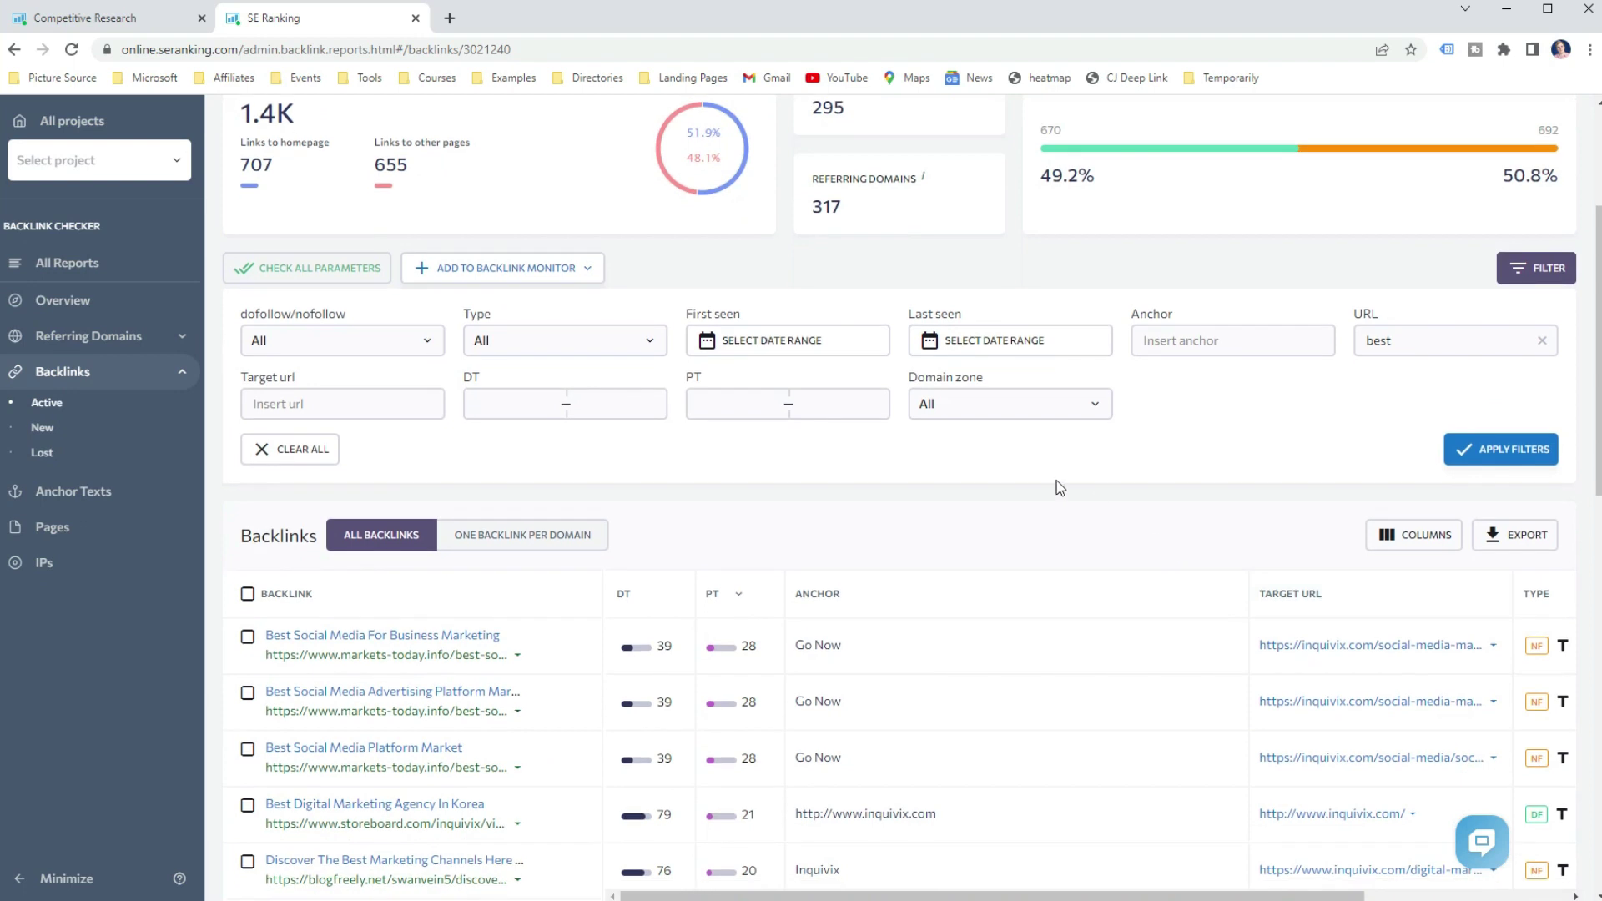